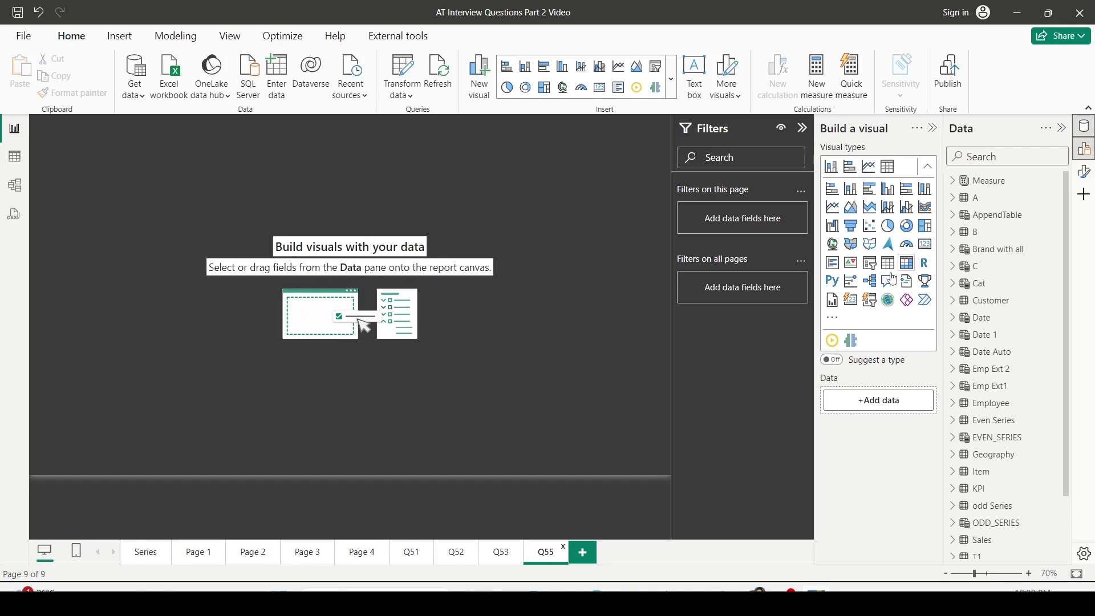
Step: Insert a table visual on page Q55 showing the Date field from the Date table and the Net measure
click(888, 264)
scroll(1002, 411, down, 3)
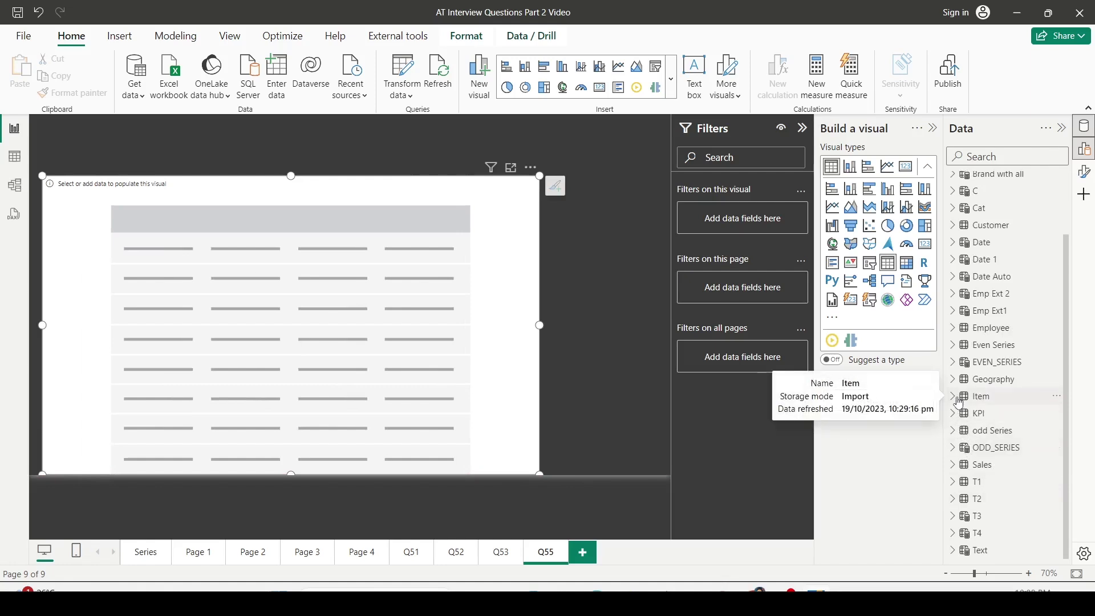
click(953, 243)
drag(1002, 294, 231, 290)
click(961, 186)
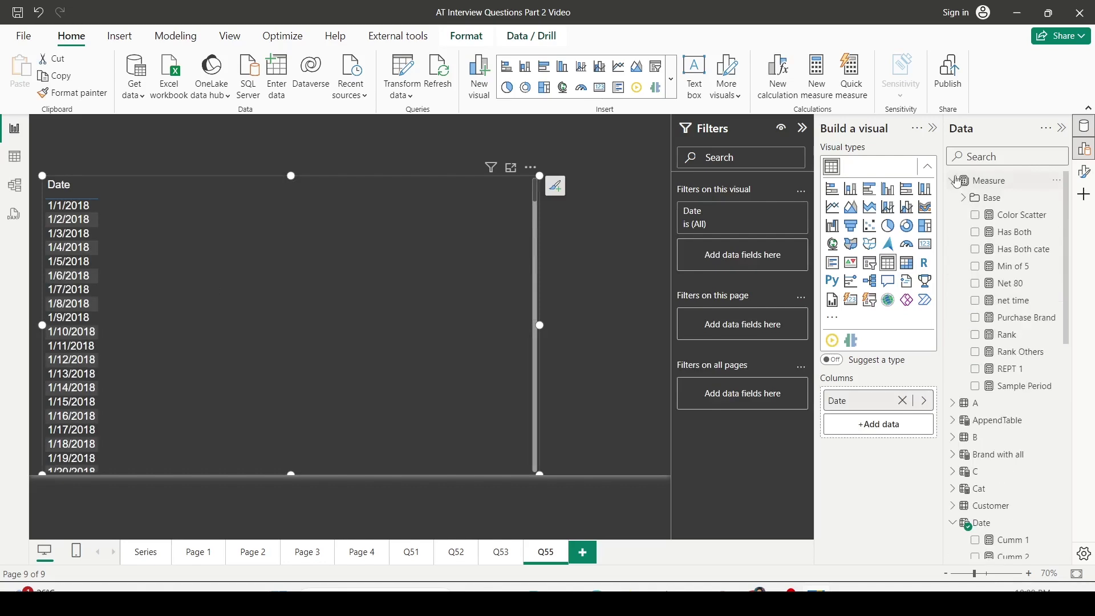
click(963, 198)
drag(1009, 300, 228, 286)
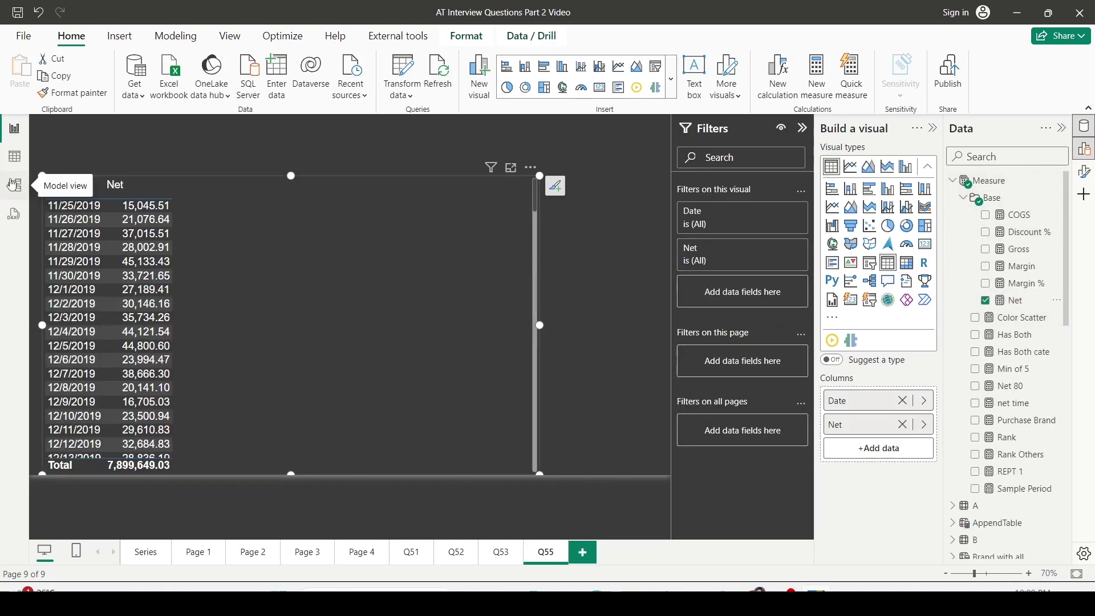
Step: Review the Sales, Date, Item, Geography and Customer tables and their relationships in the data model, returning to the report
click(14, 187)
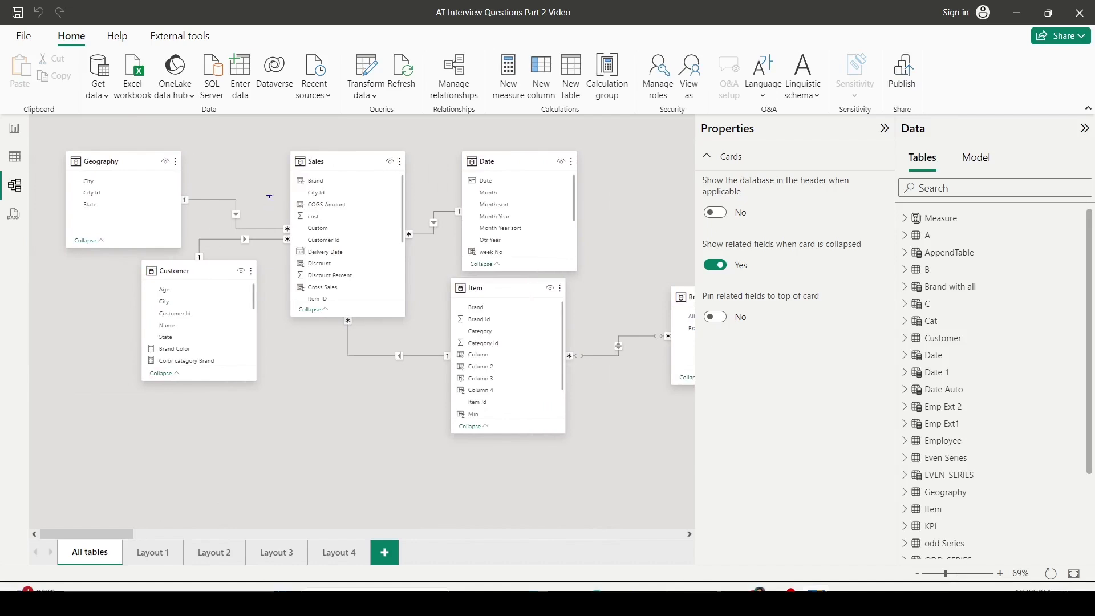
drag(282, 143, 425, 345)
mouse_move(447, 146)
mouse_down()
mouse_move(596, 262)
mouse_move(598, 286)
mouse_up()
mouse_move(433, 270)
mouse_down()
mouse_move(529, 437)
mouse_move(588, 459)
mouse_up()
drag(39, 145, 238, 250)
drag(128, 253, 289, 420)
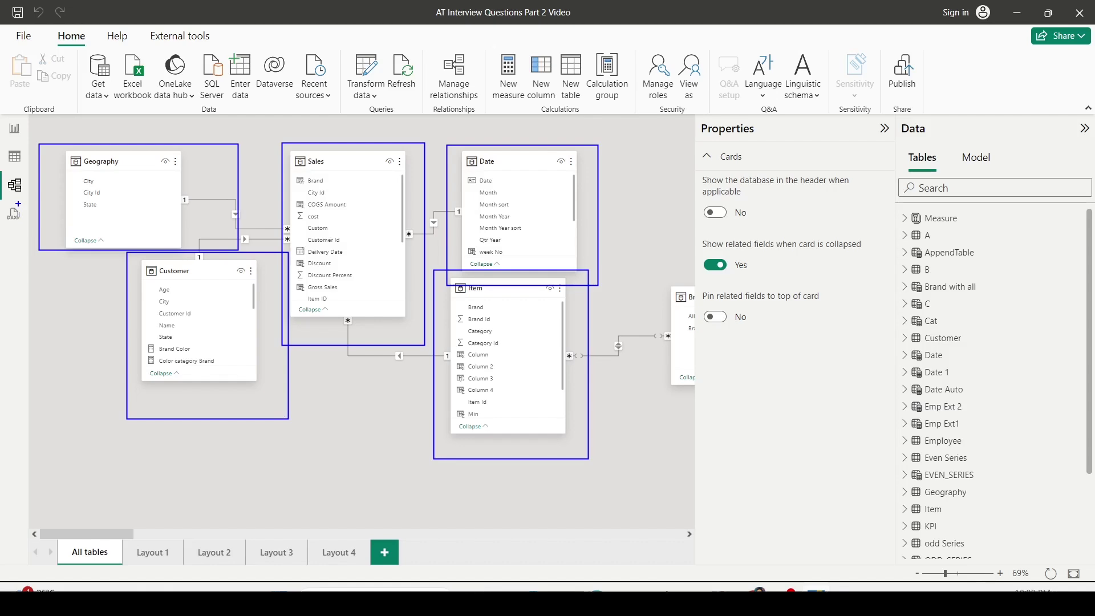
click(14, 128)
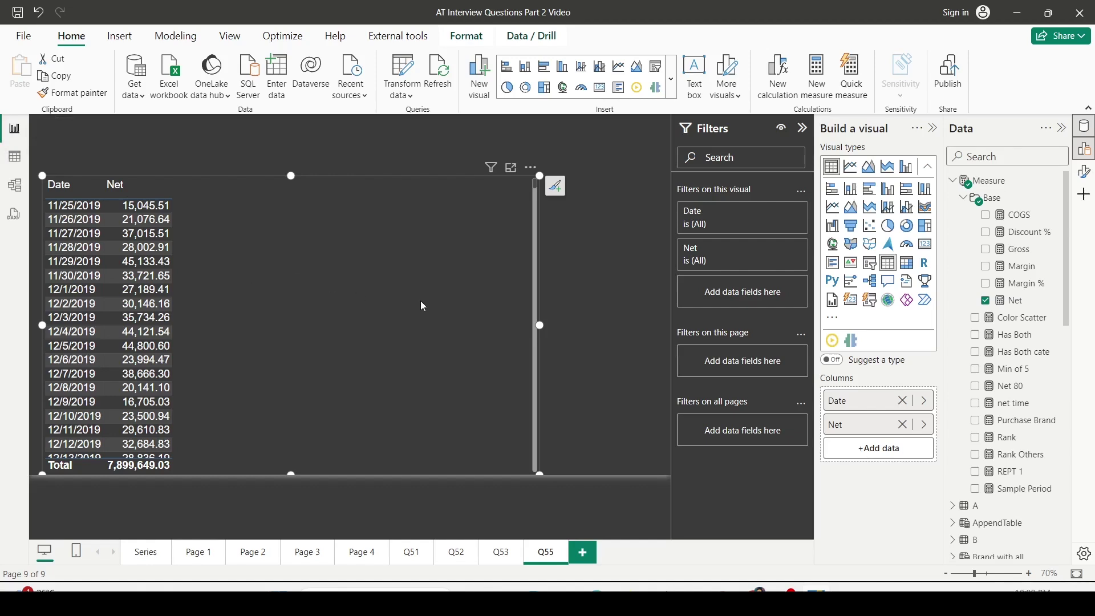
Step: Create a measure named Running Total that starts with CALCULATE([Net], and a WINDOW function as its filter
click(817, 75)
double_click(114, 126)
text(Running Total = )
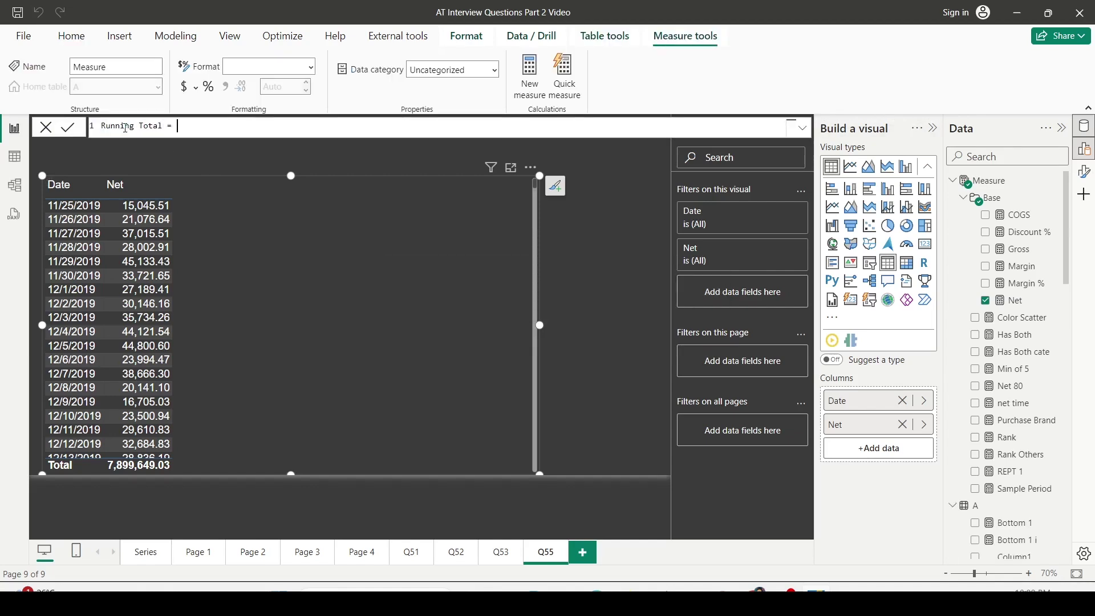
text(CALCULATE()
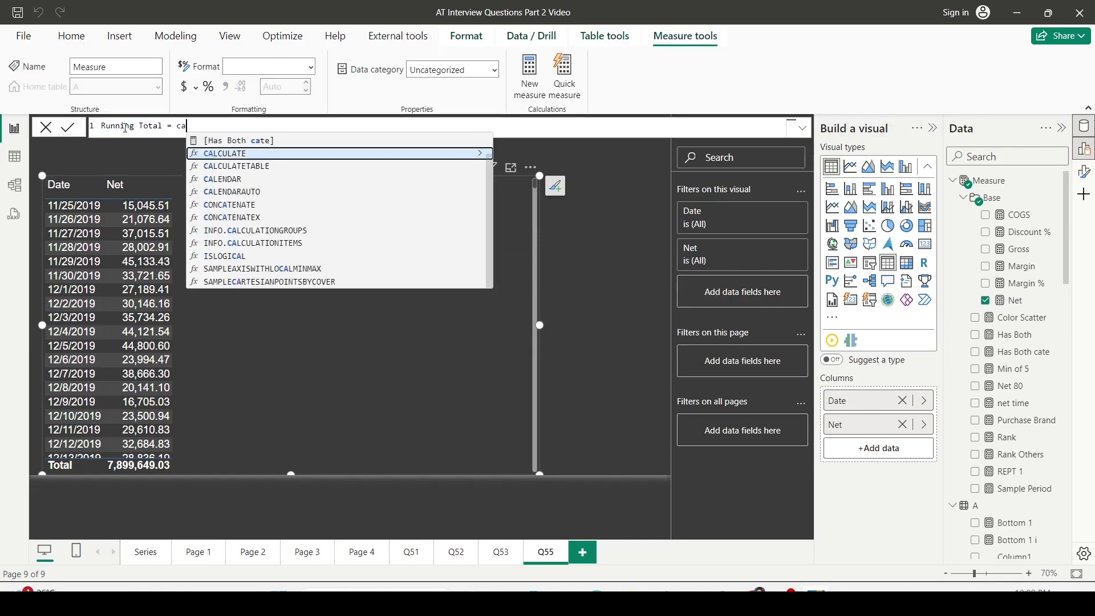
text([Net])
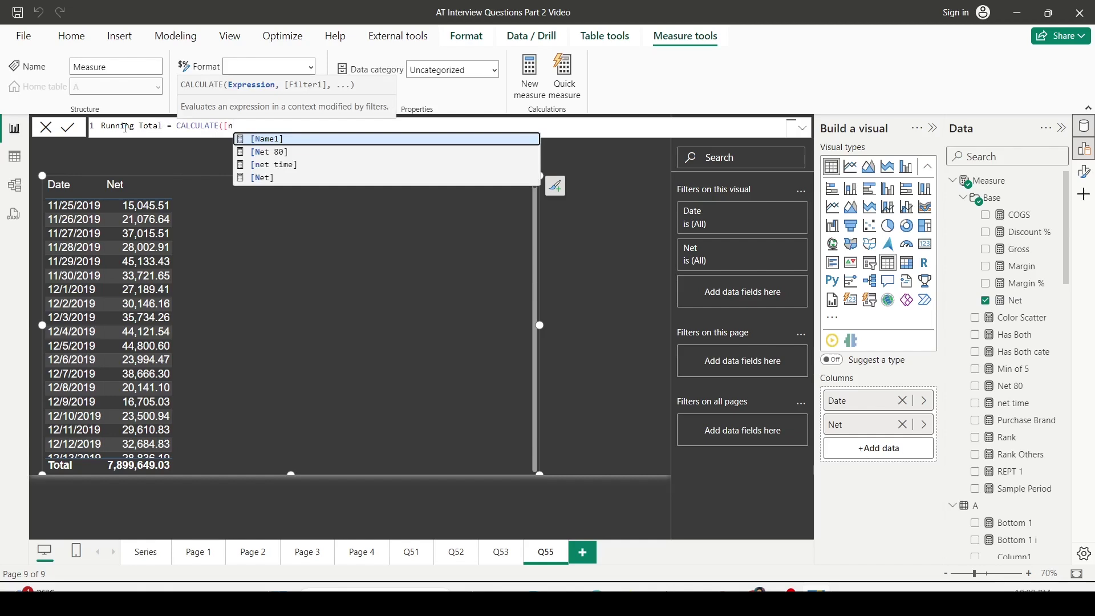
text(, W)
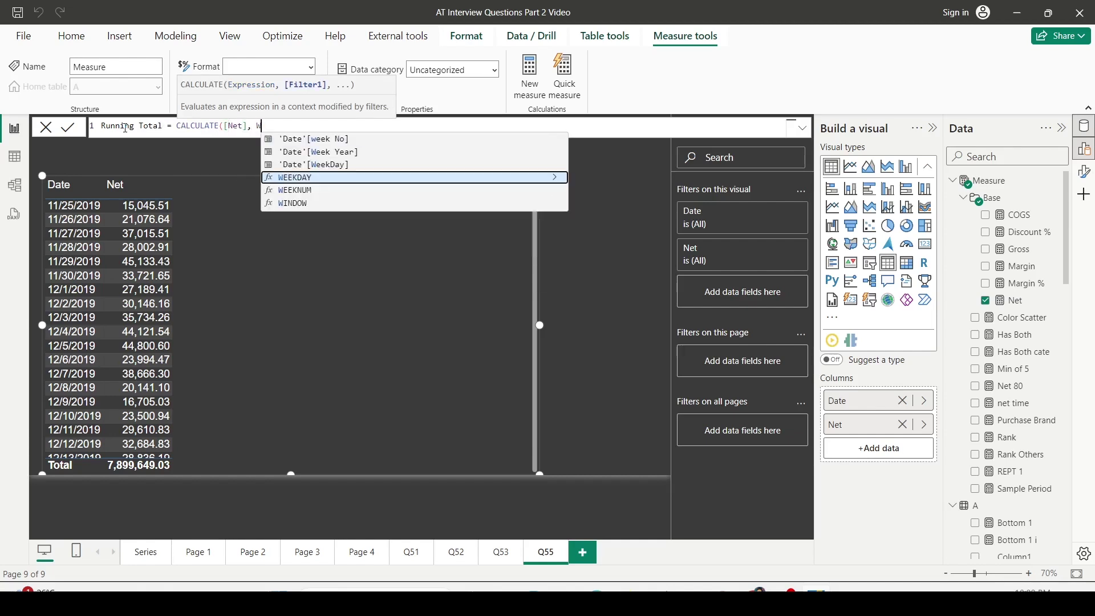
key(Down)
key(Down)
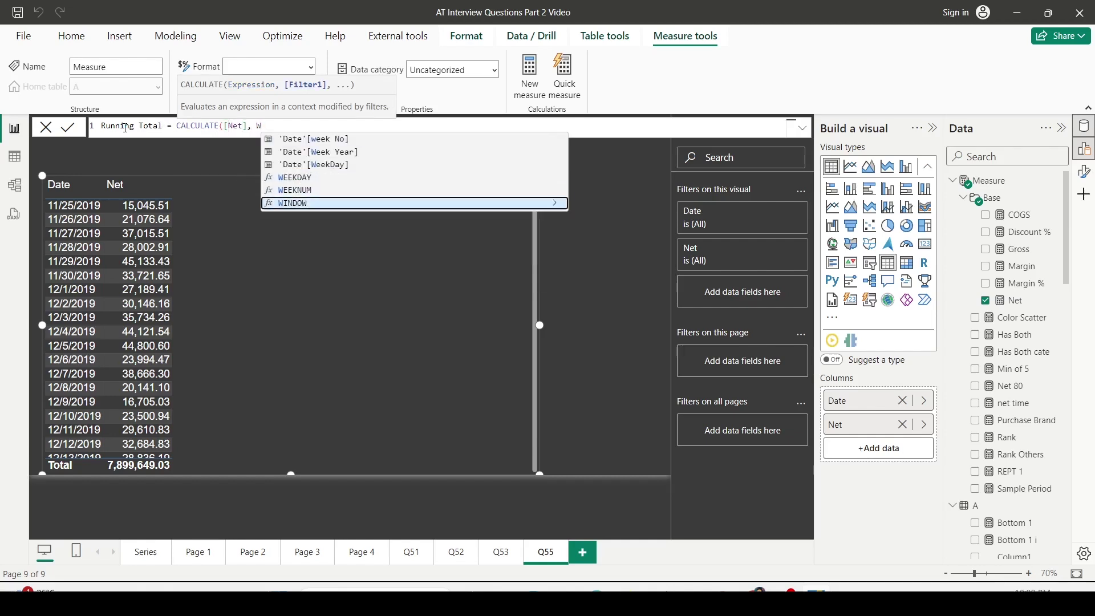
key(Tab)
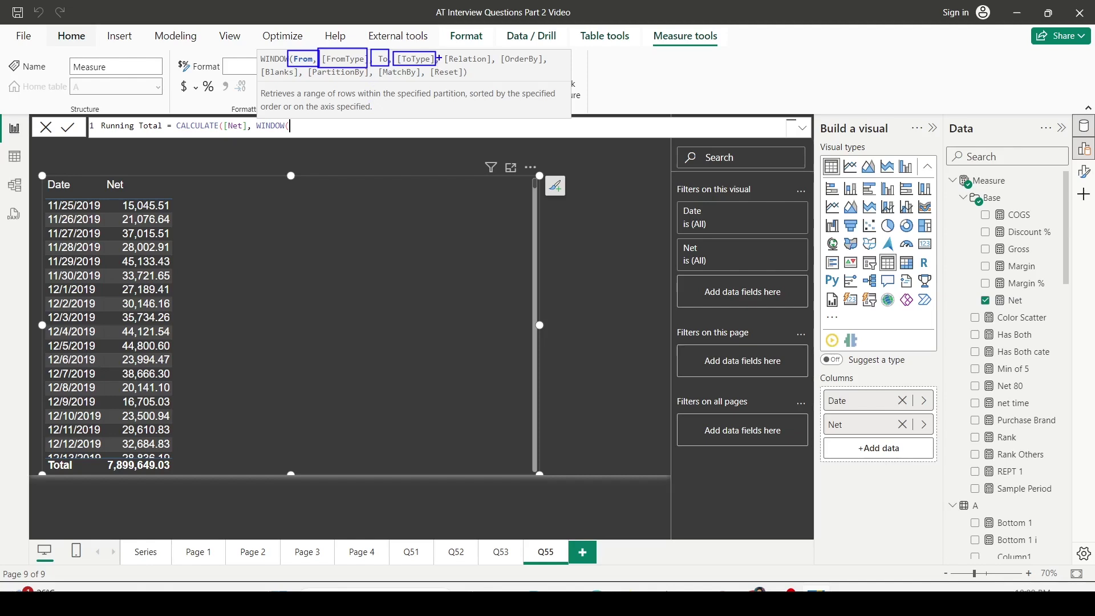
drag(437, 52, 493, 63)
drag(496, 52, 547, 69)
mouse_move(262, 65)
mouse_down()
mouse_move(294, 80)
mouse_move(369, 81)
mouse_up()
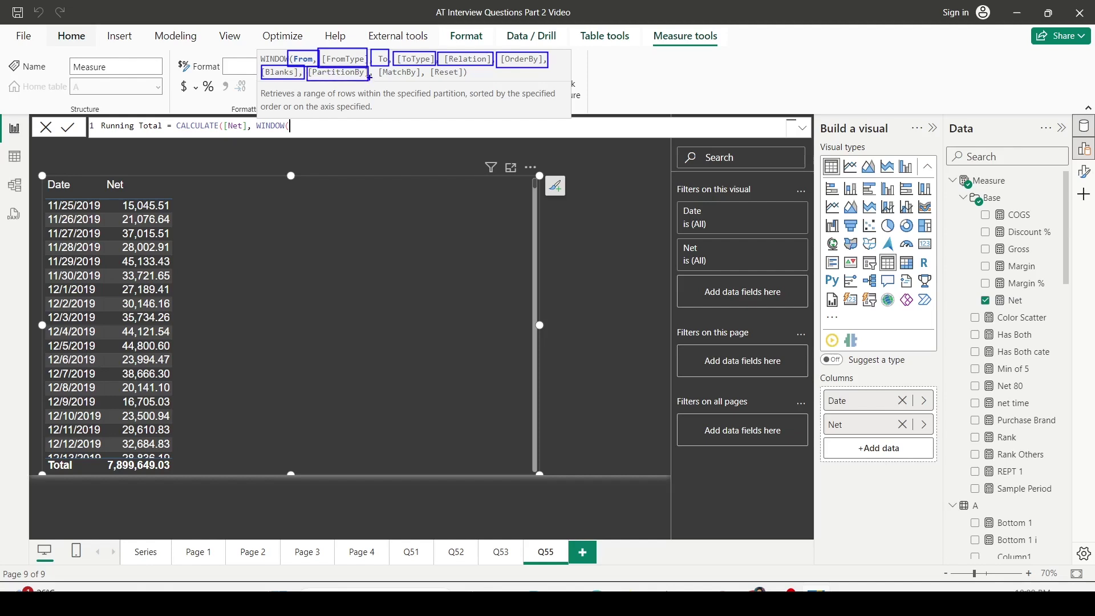
mouse_move(371, 65)
mouse_down()
mouse_move(419, 82)
mouse_move(468, 79)
mouse_up()
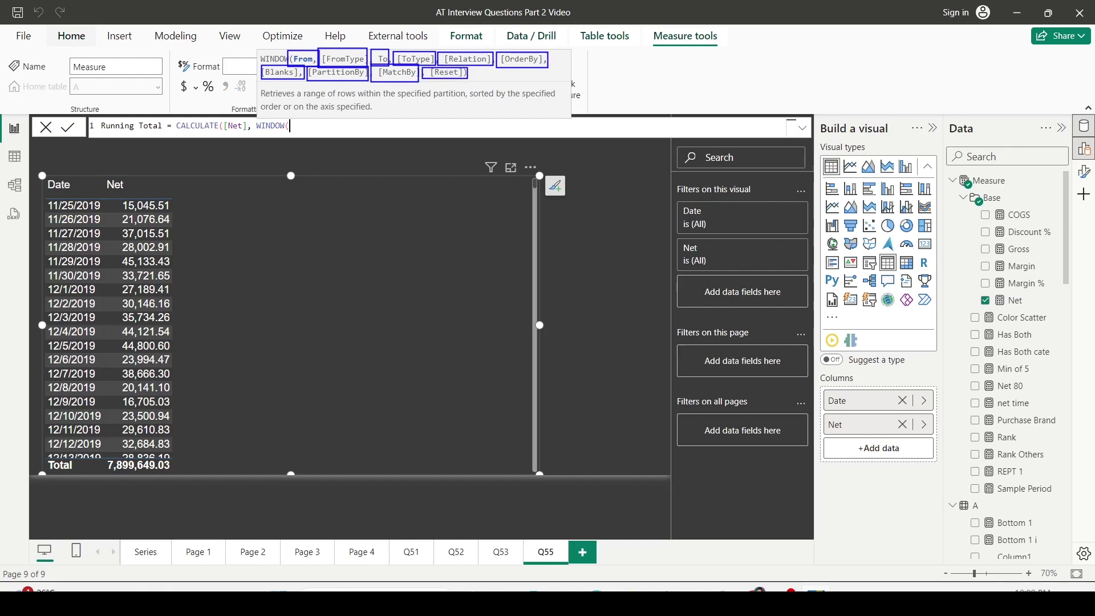
key(Escape)
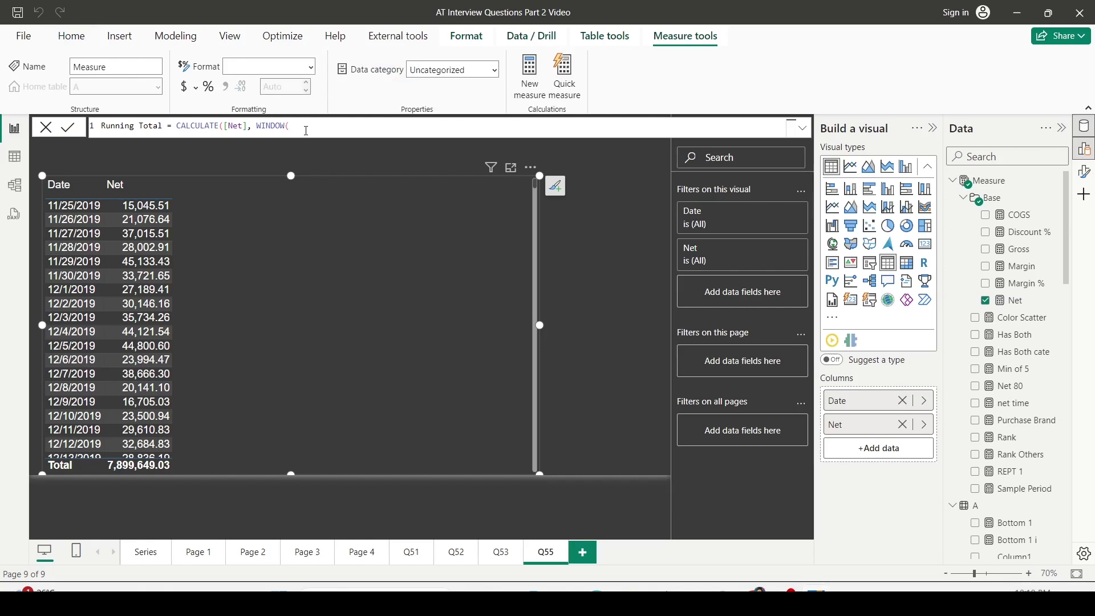
Step: Set the WINDOW range from 1, ABS to 0, REL
text(1,)
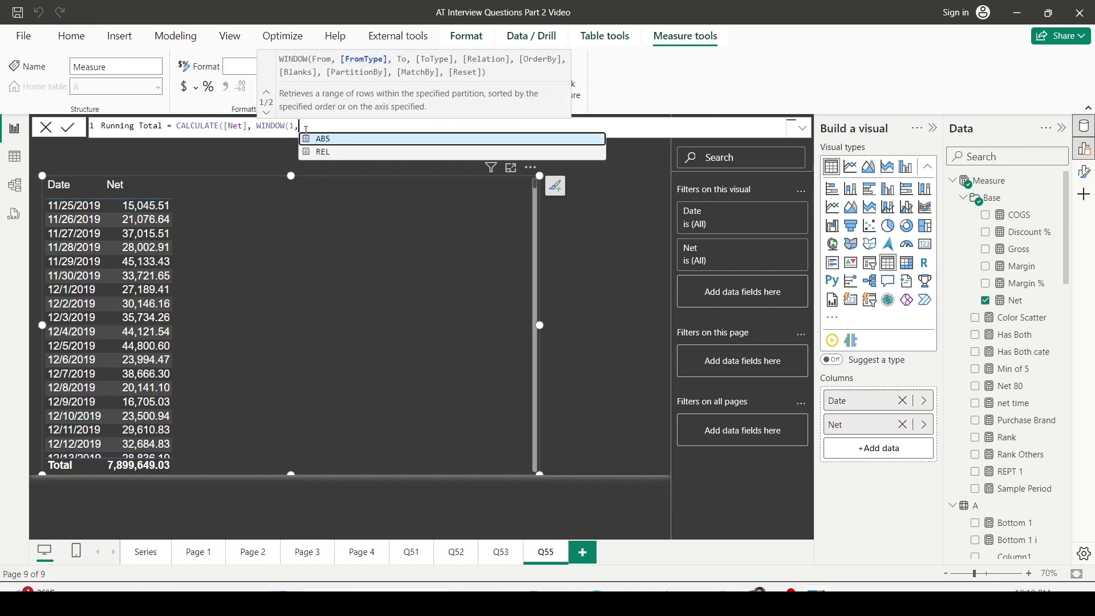
key(Tab)
text(,)
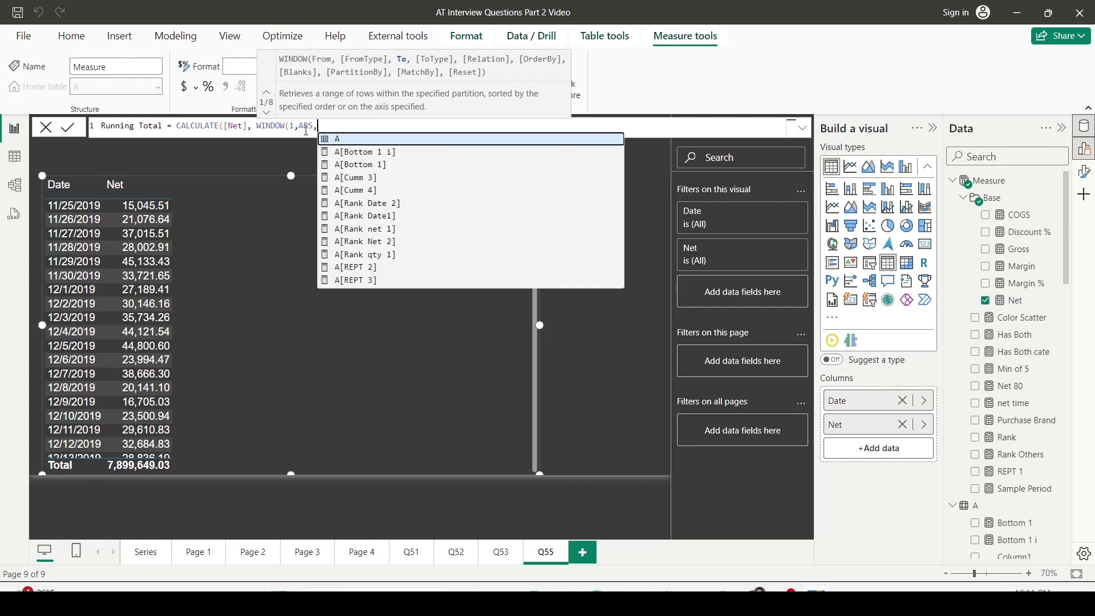
text(0,re)
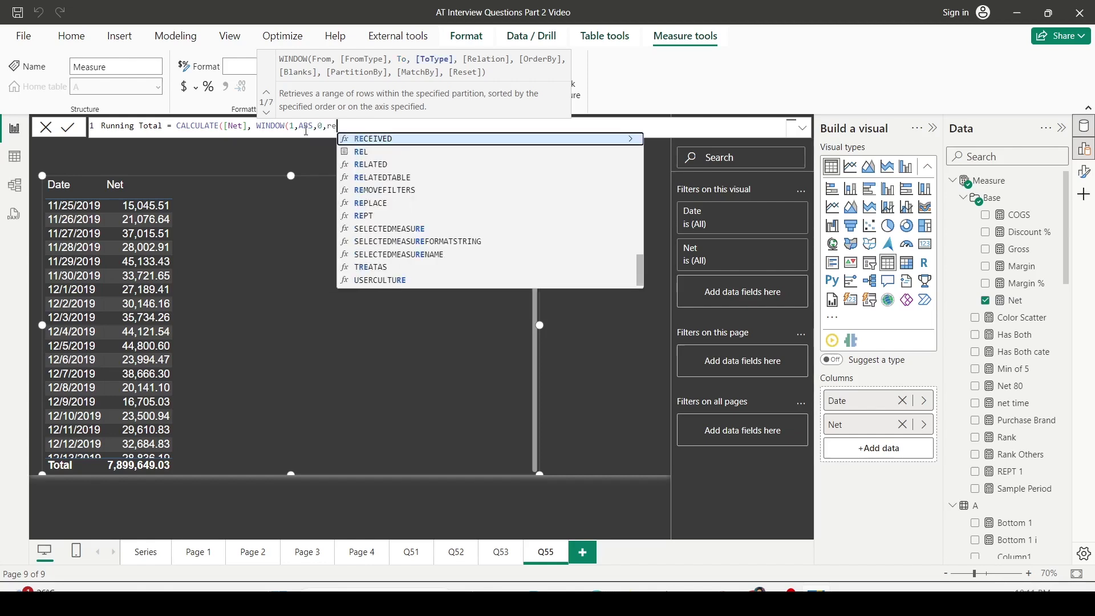
text(l)
key(Tab)
text(,)
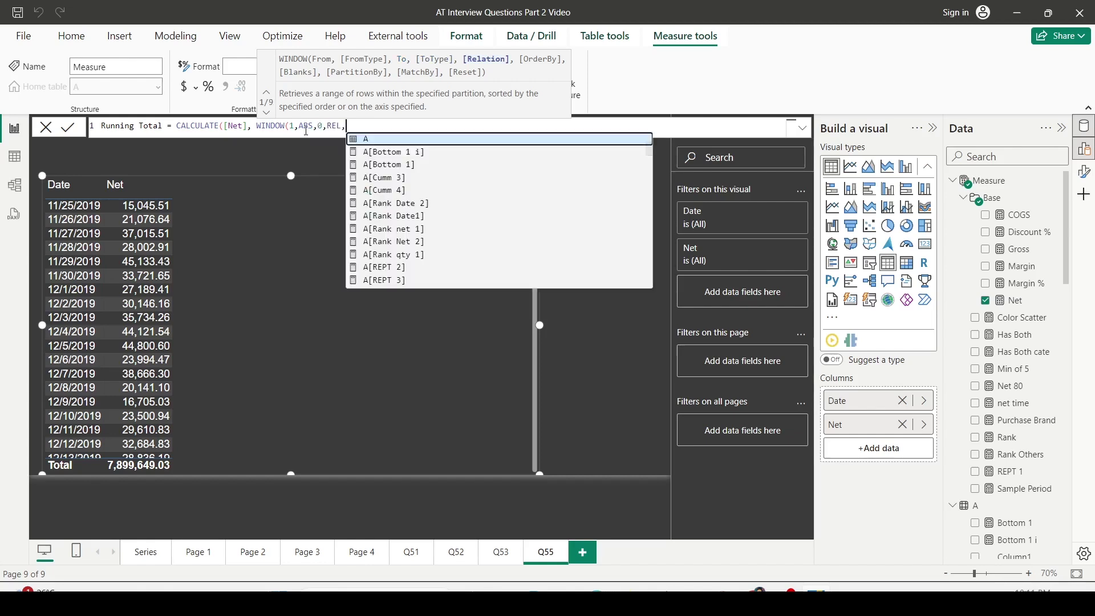
Step: Use ALL('Date') as the relation argument of the WINDOW function
text(alls)
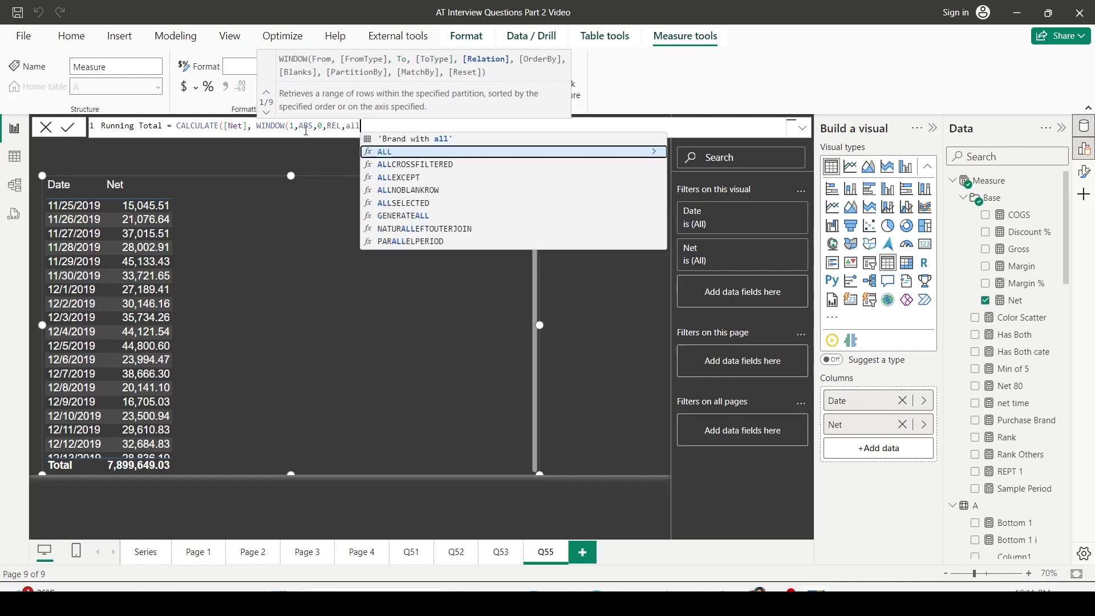
key(Tab)
key(BackSpace)
key(BackSpace)
key(BackSpace)
key(BackSpace)
key(BackSpace)
key(BackSpace)
key(BackSpace)
key(BackSpace)
key(BackSpace)
text((da)
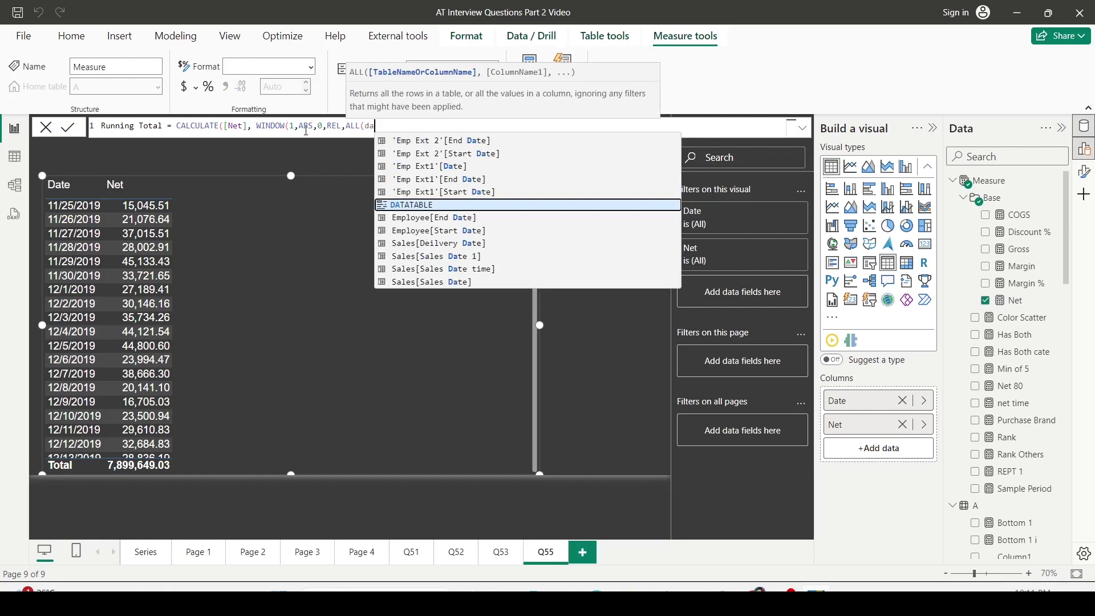
text(te)
key(Tab)
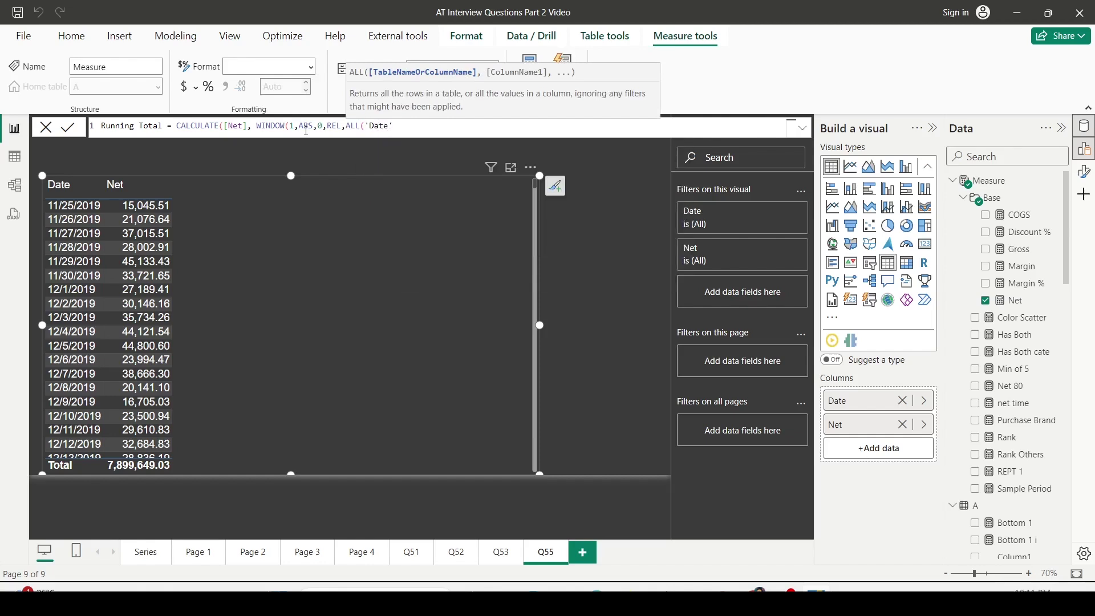
text(), )
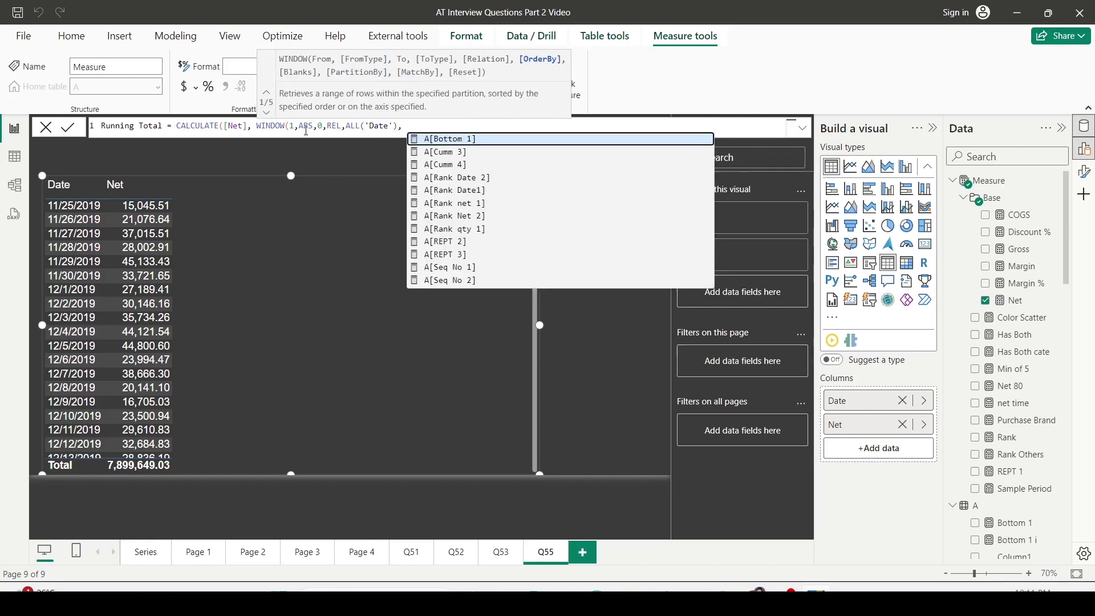
Step: Add ORDERBY('Date'[Date],ASC) as the WINDOW sort argument and close all open parentheses of the formula
text(ORDERBY()
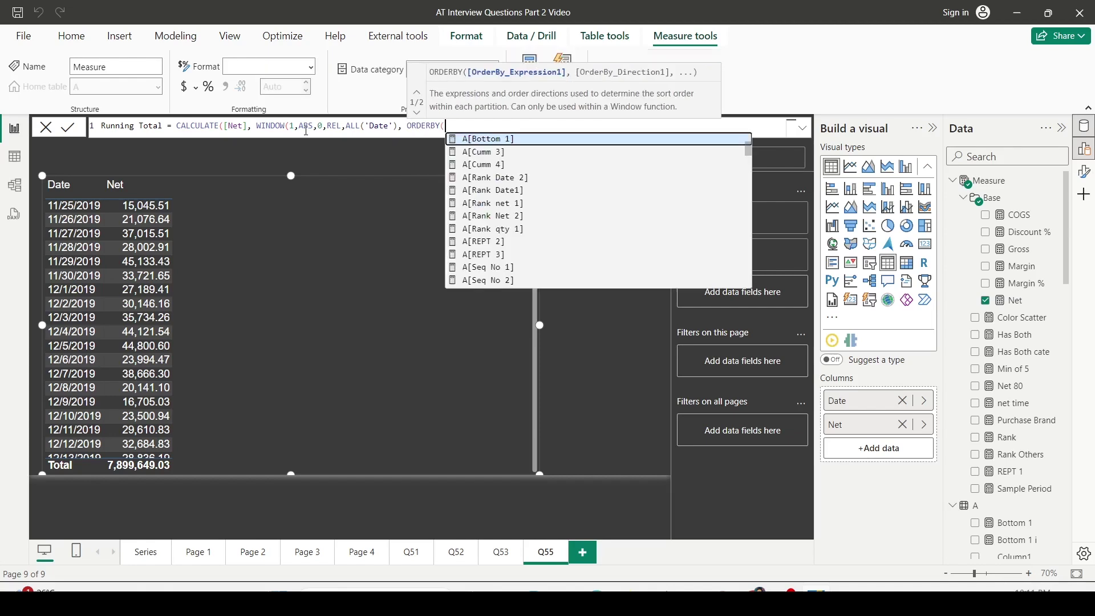
text(date)
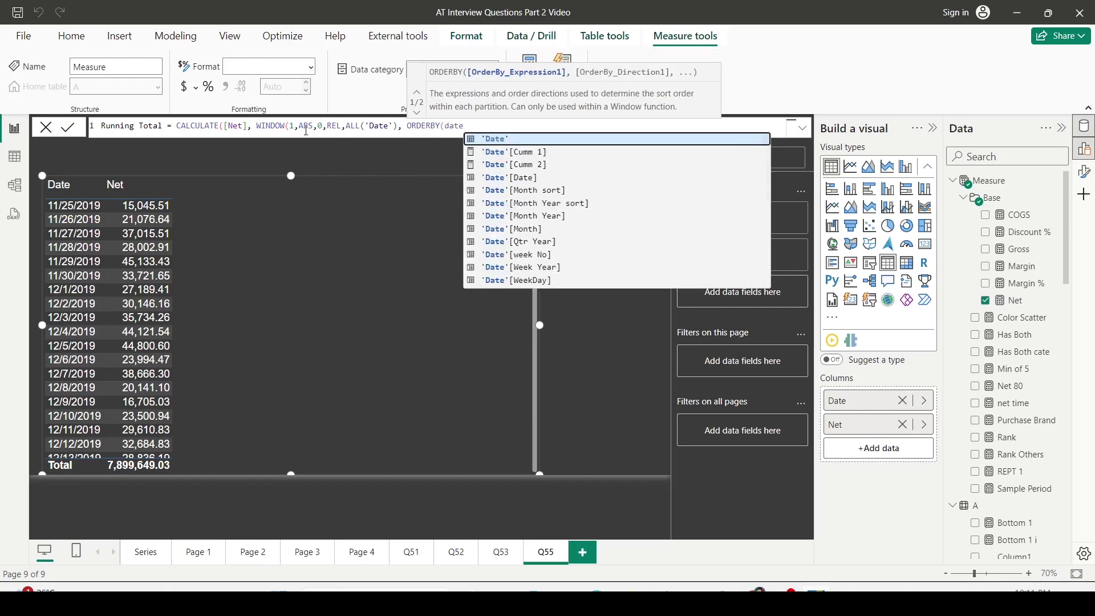
key(Down)
key(Down)
key(Down)
key(Tab)
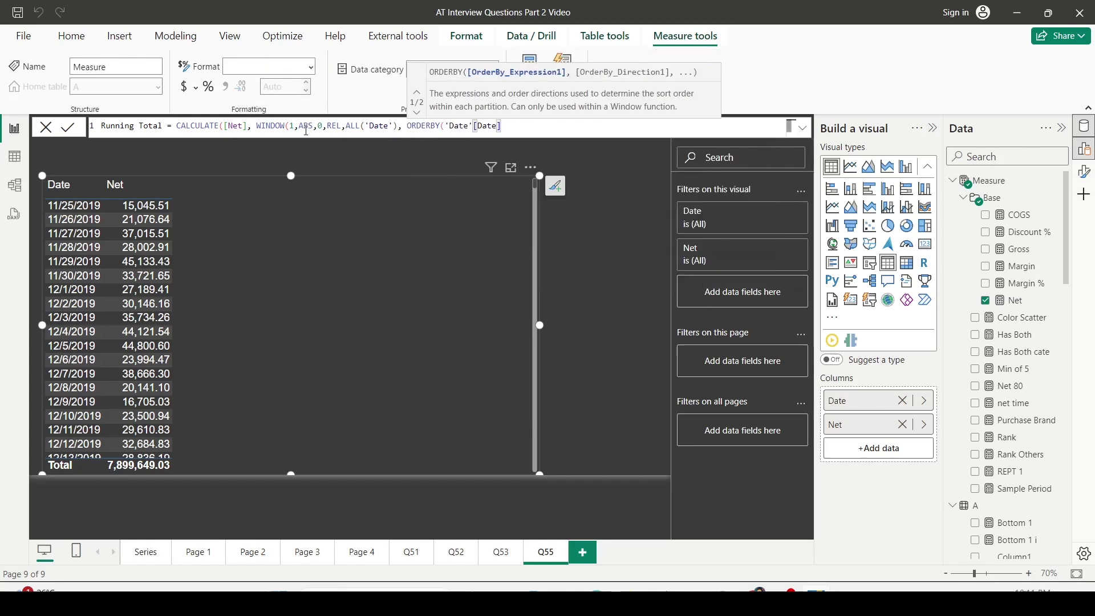
text(,)
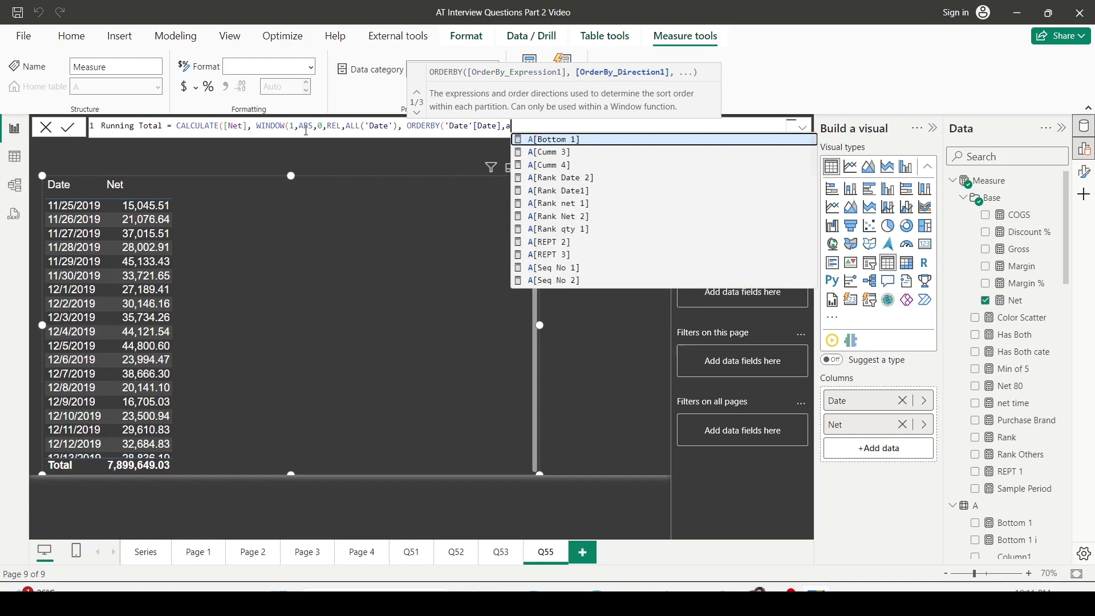
text(as)
key(Tab)
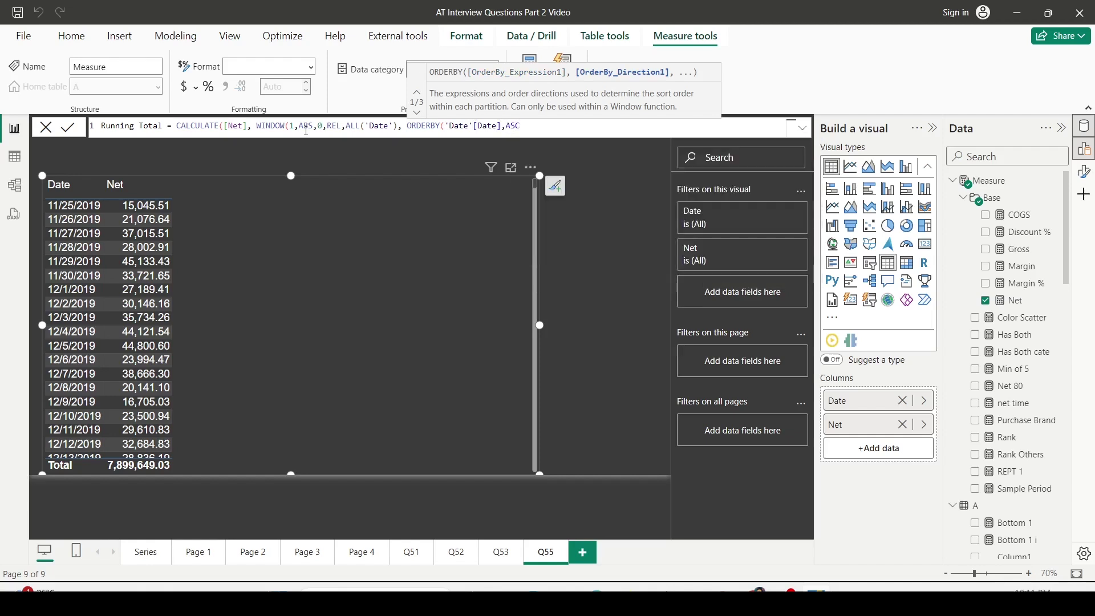
text())
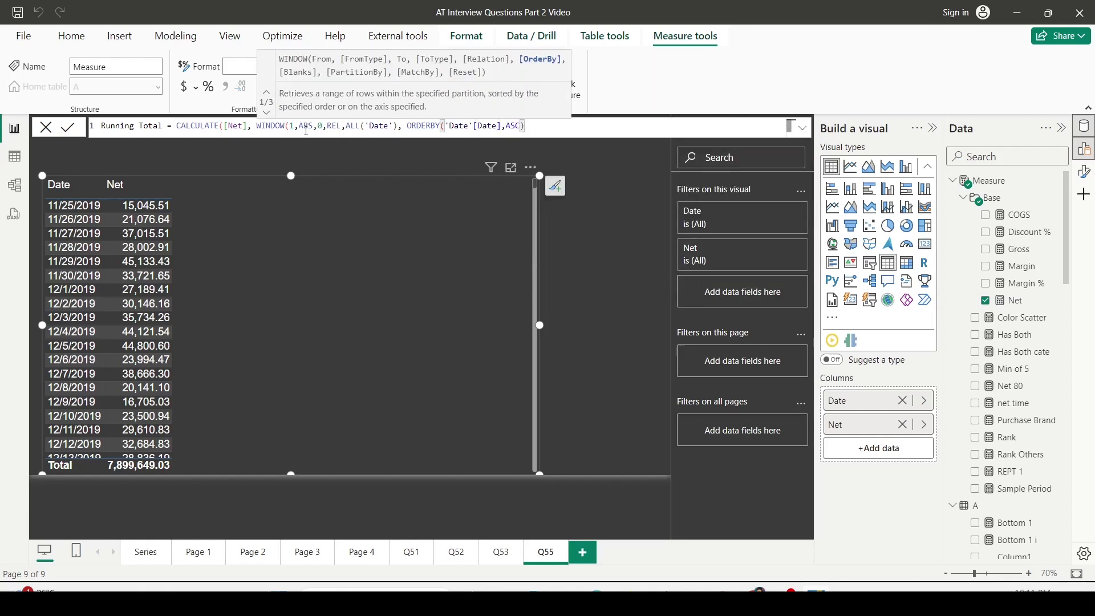
text()))
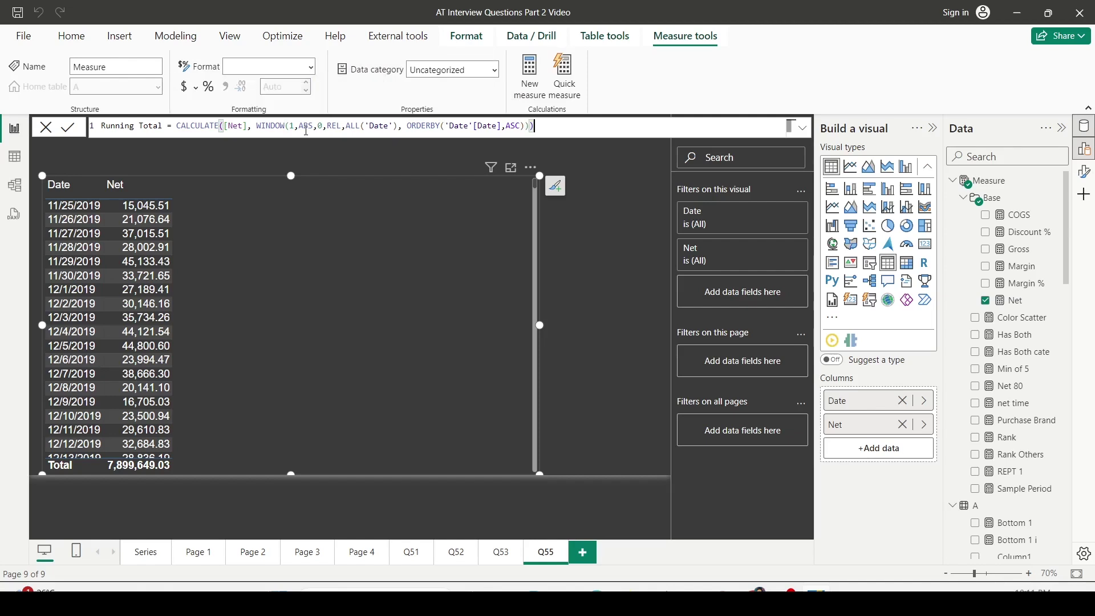
Step: Commit the Running Total measure and add it to the table visual alongside Date and Net
key(Return)
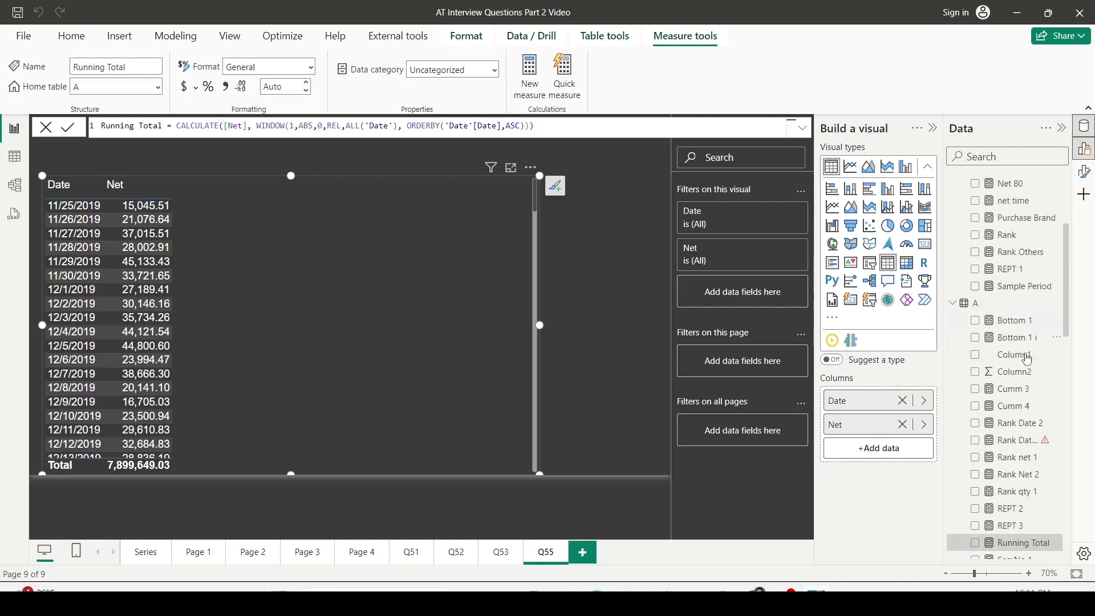
drag(1021, 396, 254, 224)
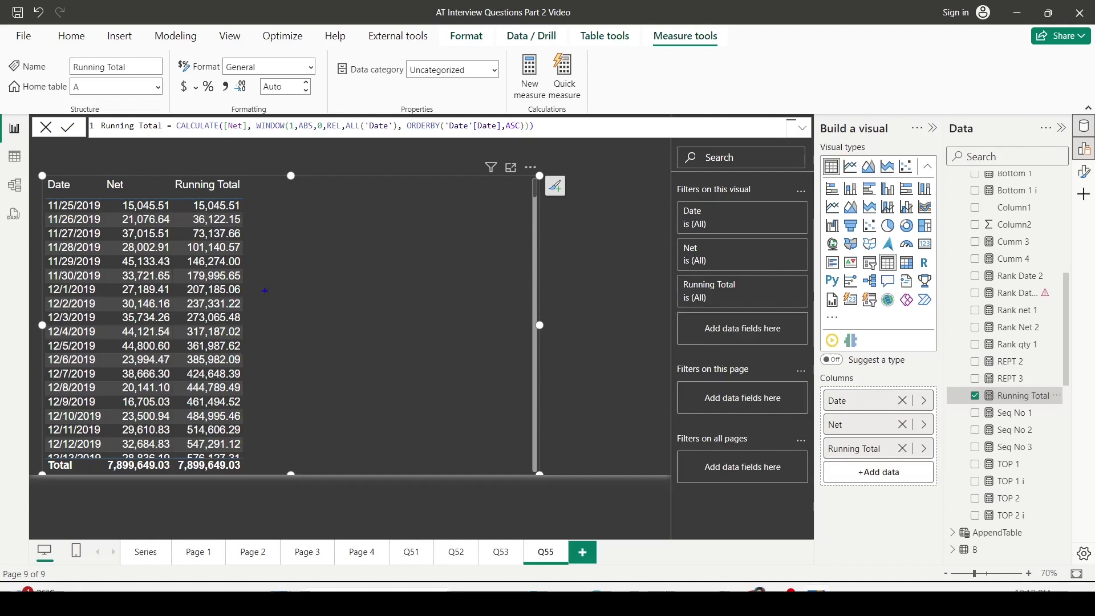
drag(251, 338, 247, 201)
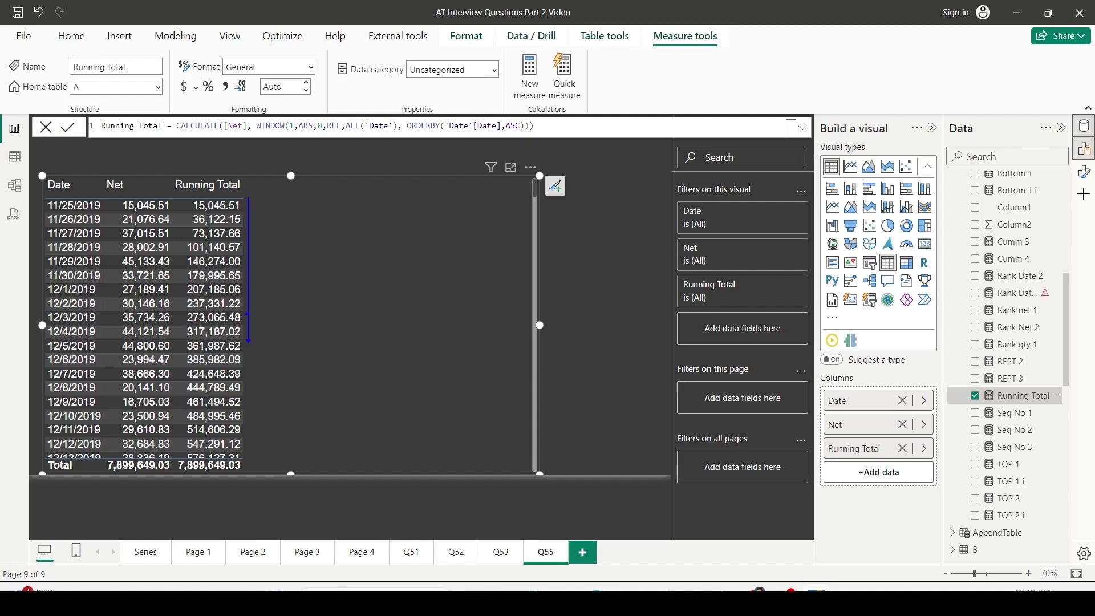
mouse_move(165, 201)
mouse_down()
mouse_move(112, 202)
mouse_move(166, 228)
mouse_move(200, 224)
mouse_up()
mouse_move(116, 199)
mouse_down()
mouse_move(161, 239)
mouse_move(193, 234)
mouse_up()
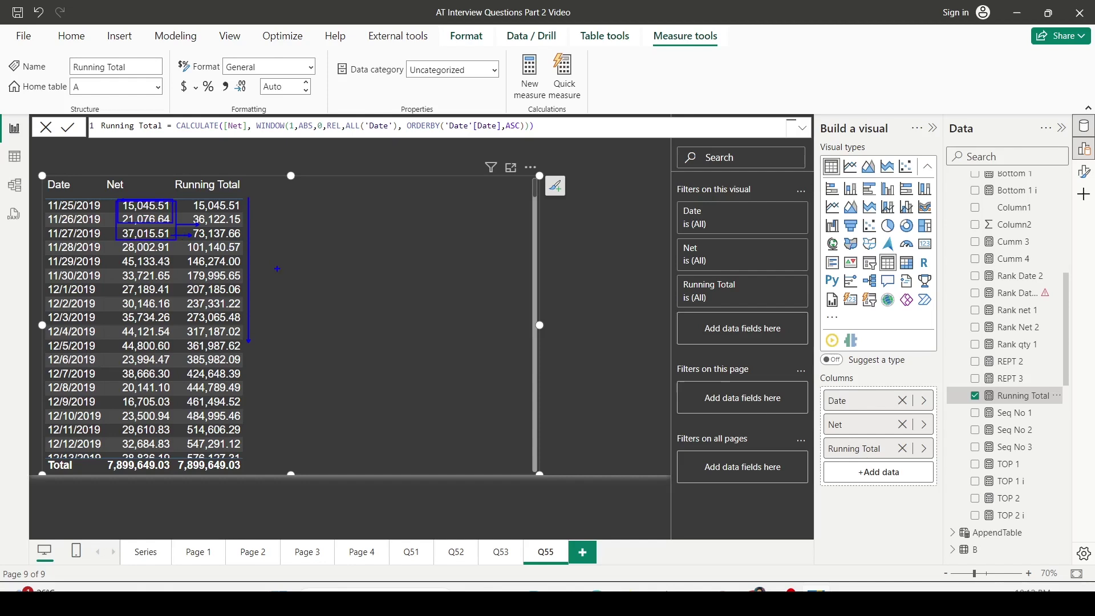
key(Escape)
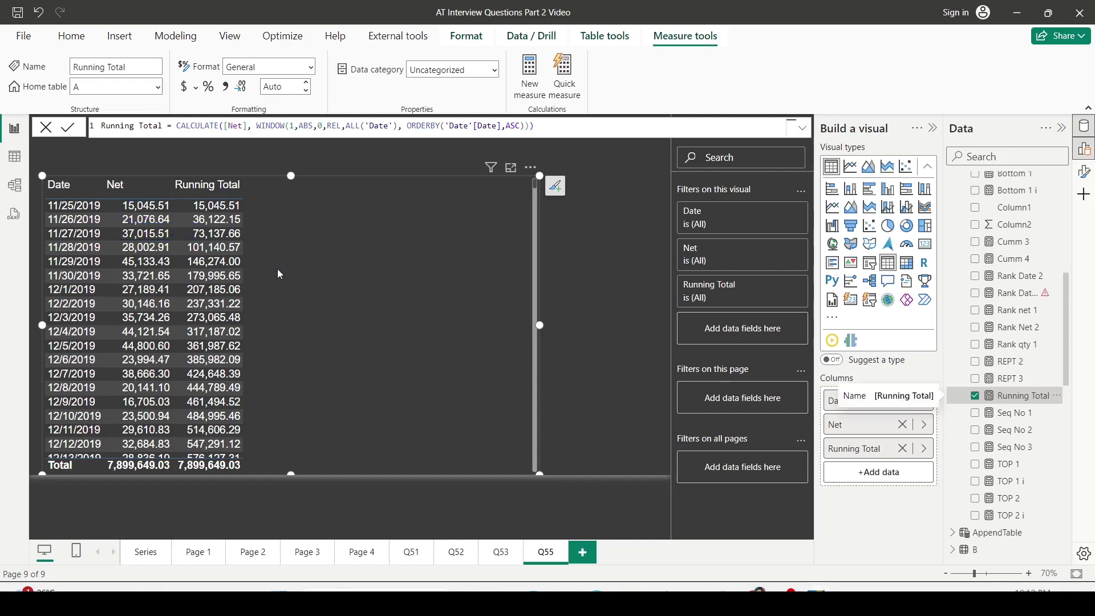
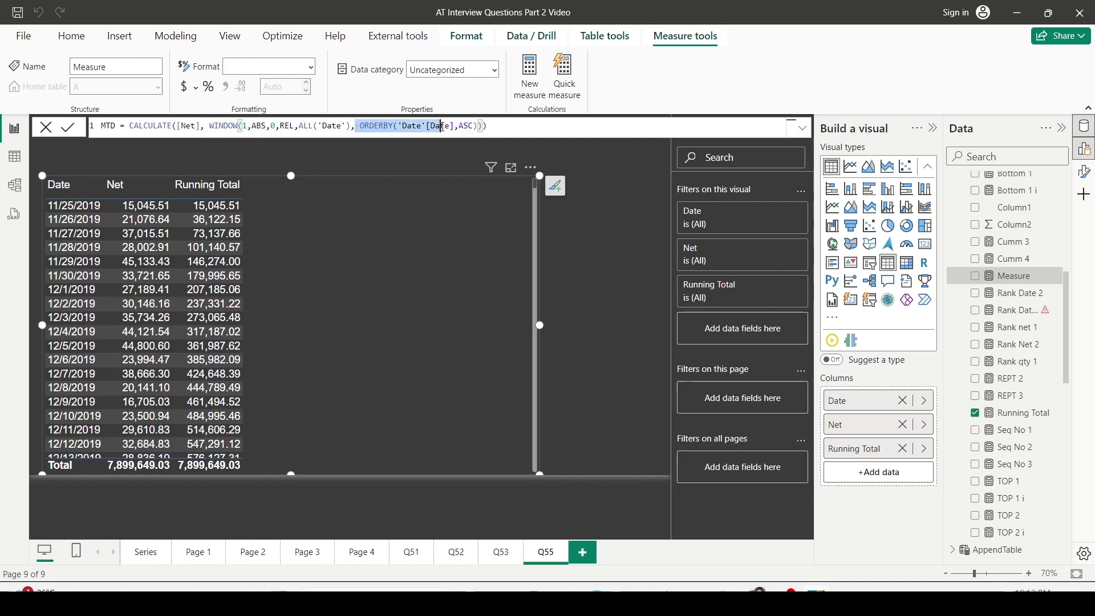
Step: Add PARTITIONBY('Date'[Month Year]) to the MTD measure's WINDOW function, leaving the blanks argument empty, and commit the measure
click(482, 126)
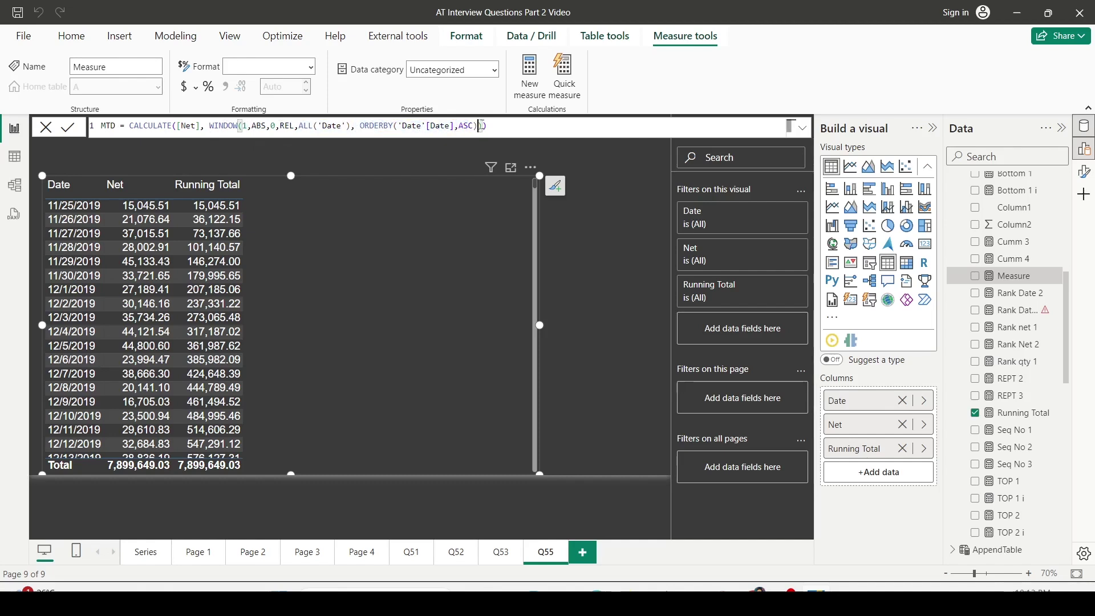
text(,,)
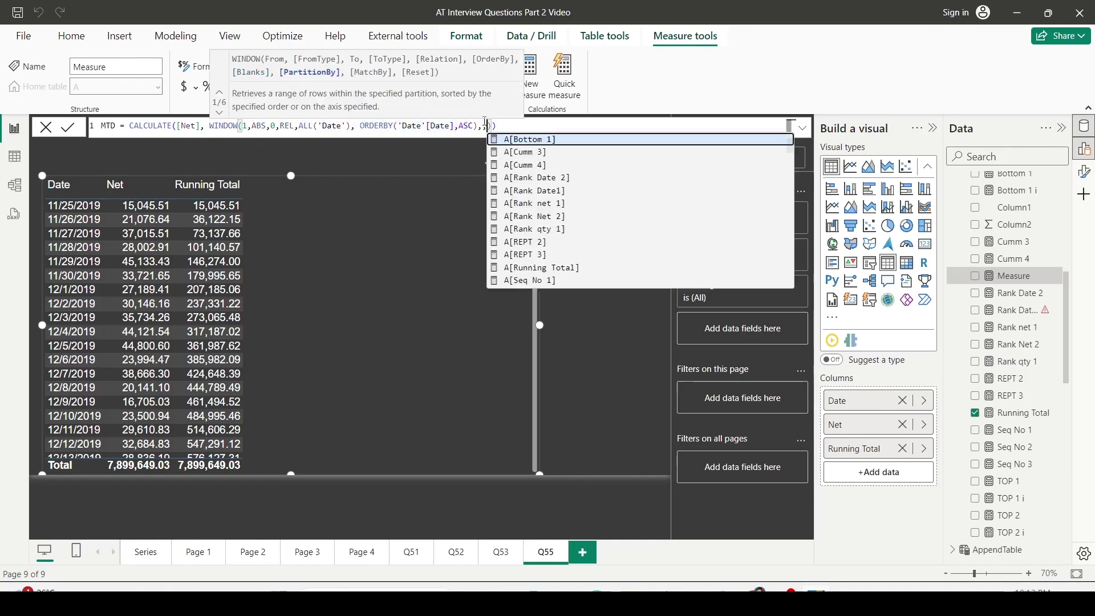
text(PARTITIONBY()
key(Tab)
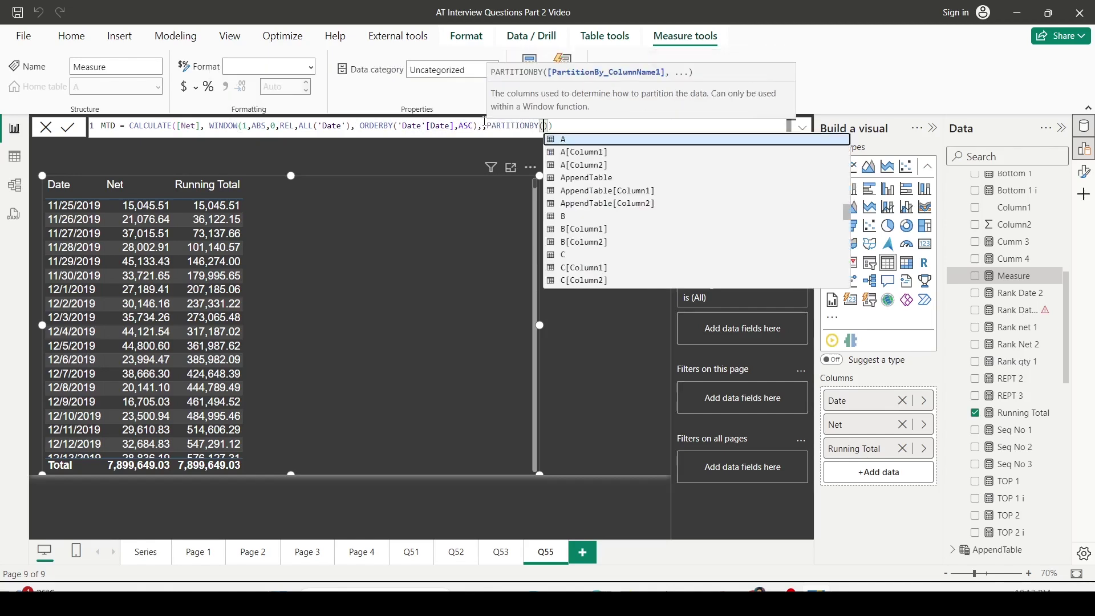
text(mon)
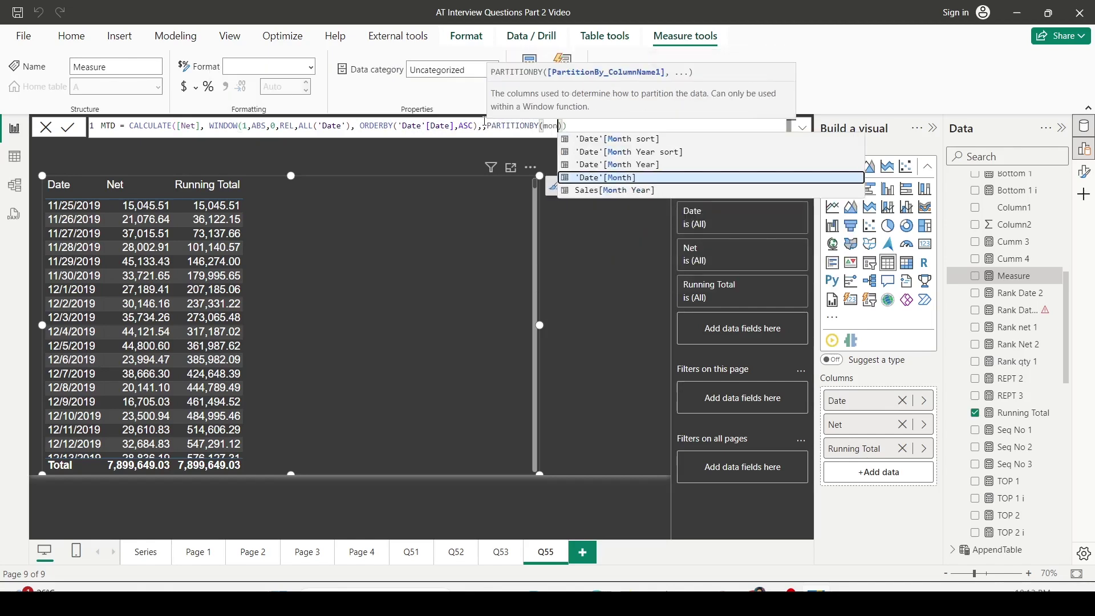
key(Up)
key(Tab)
text())
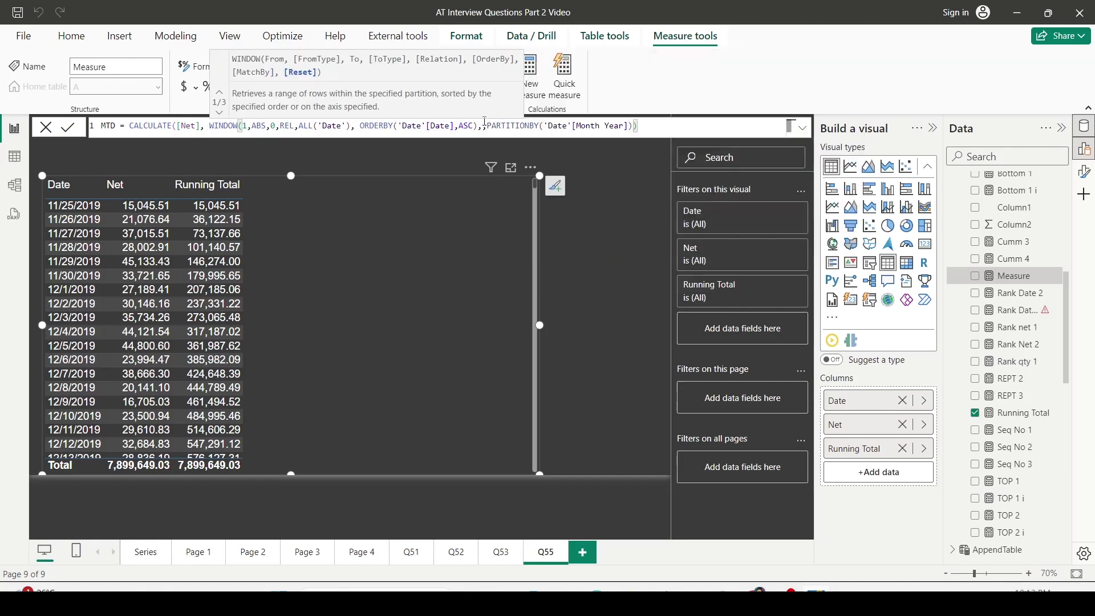
key(Return)
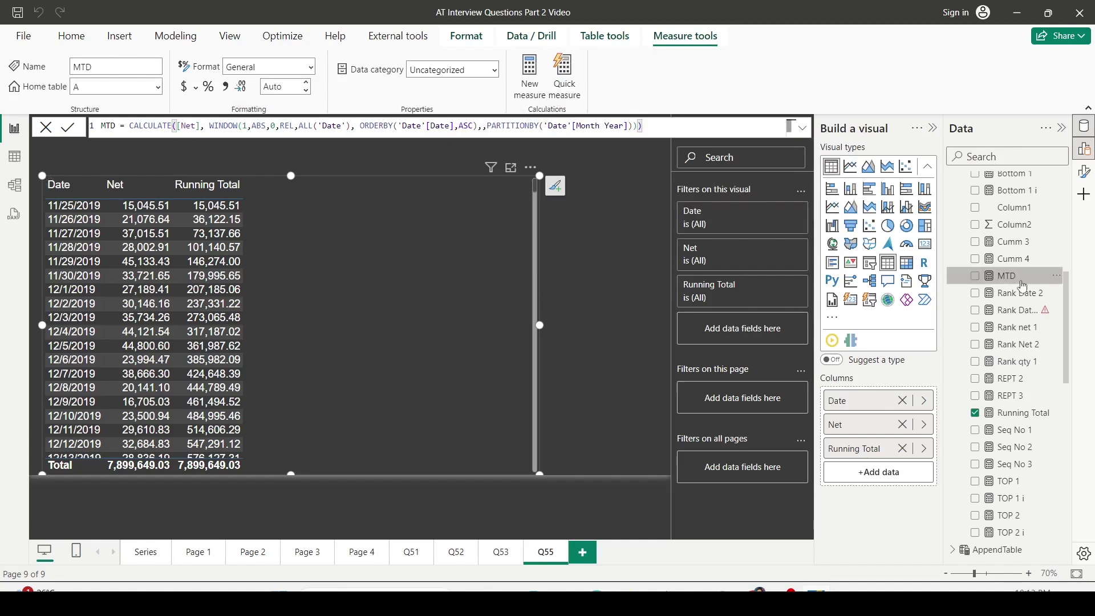
Step: Add the MTD measure to the table visual and review its values around the changes of month
drag(1004, 278, 341, 230)
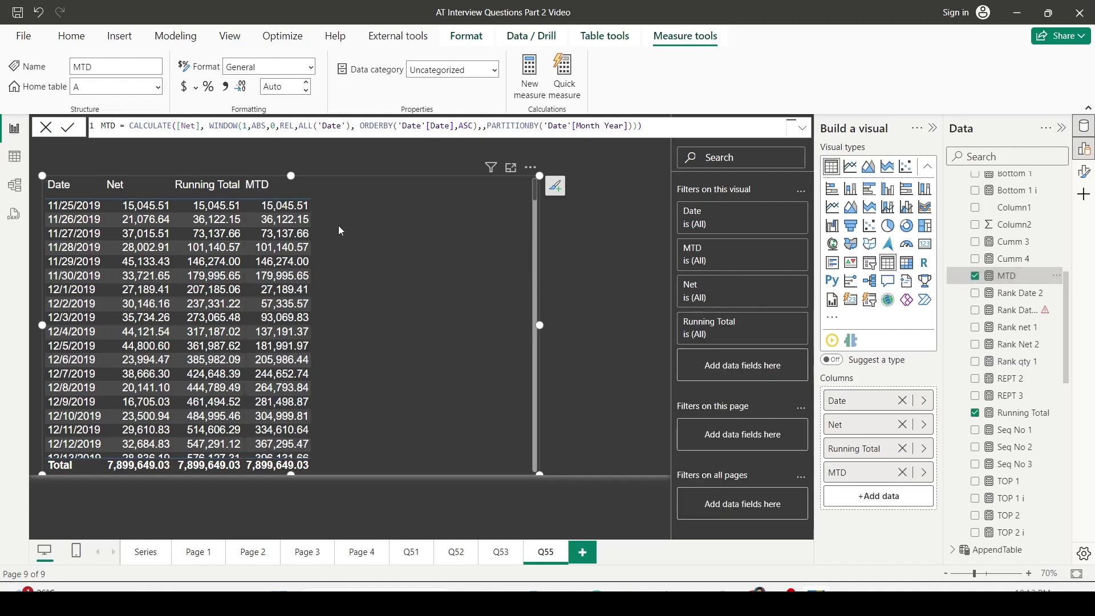
drag(41, 200, 317, 280)
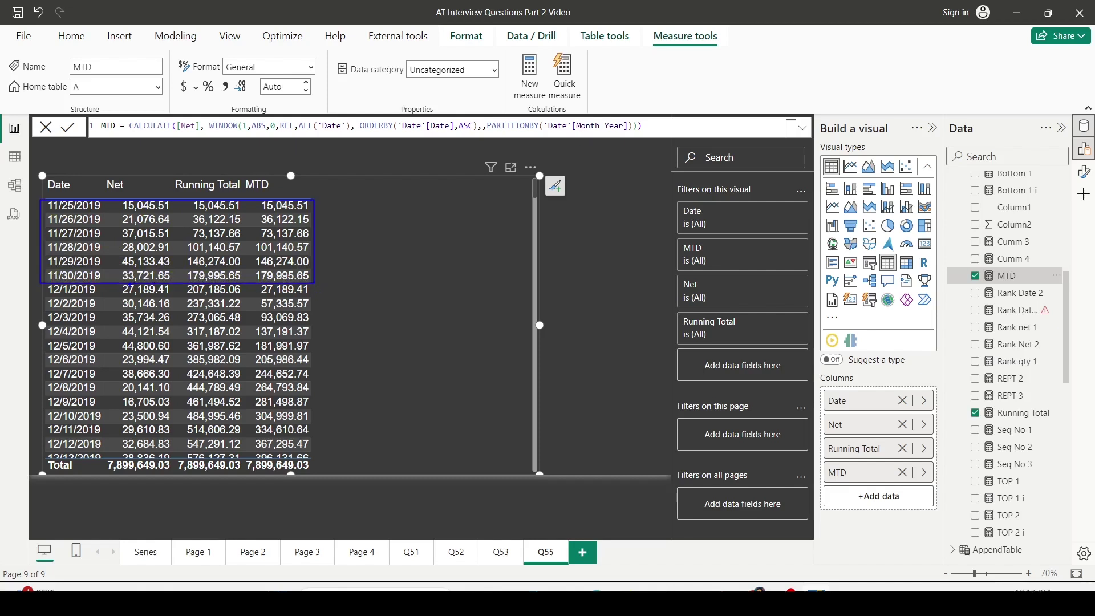
drag(109, 286, 315, 296)
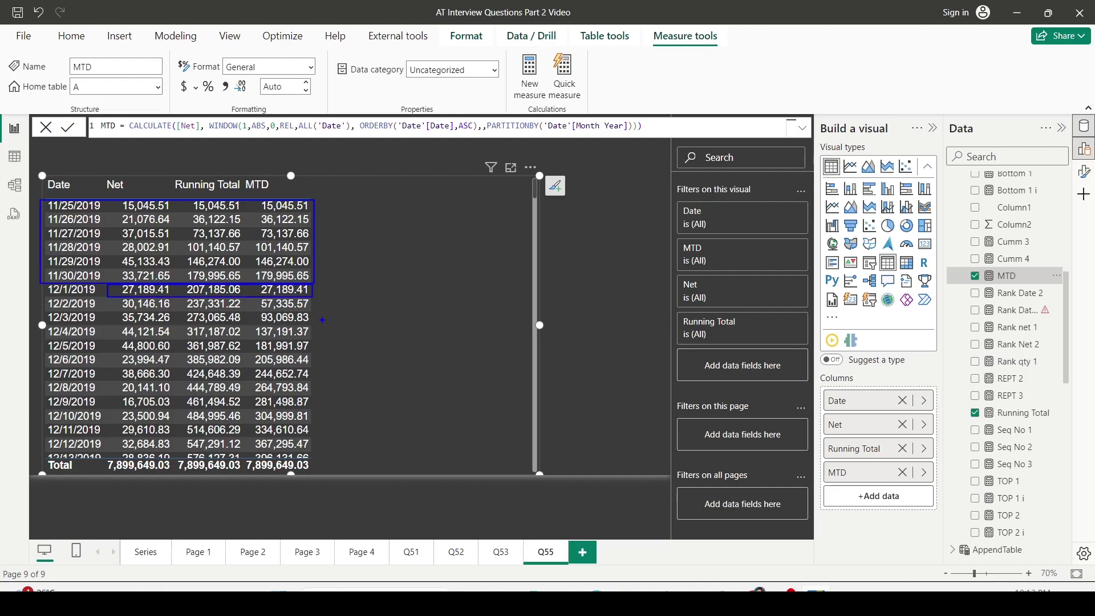
scroll(323, 320, down, 8)
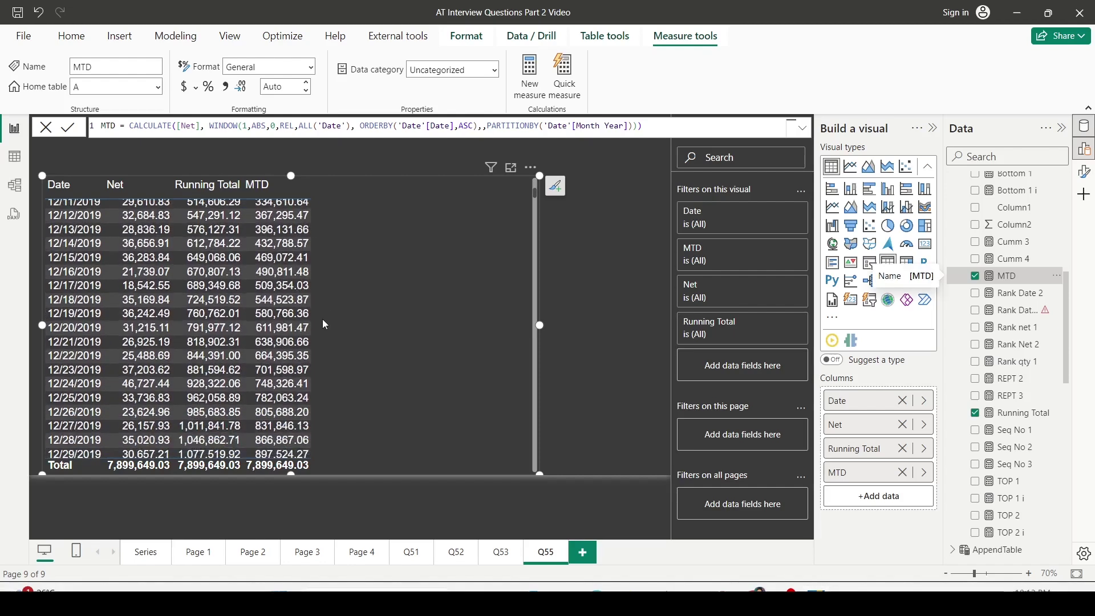
scroll(323, 324, down, 2)
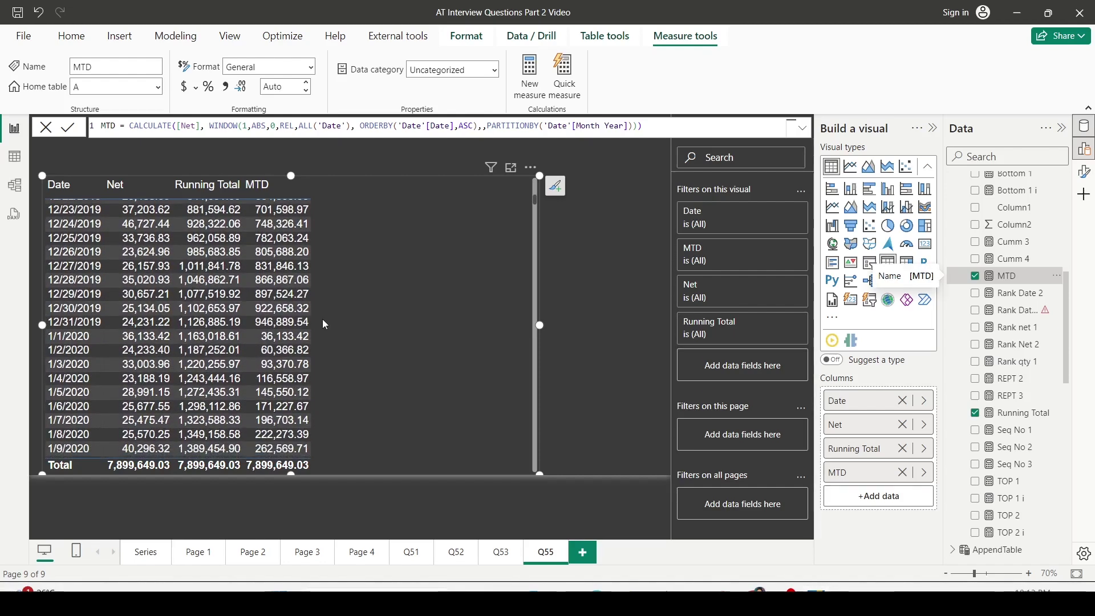
drag(47, 317, 314, 343)
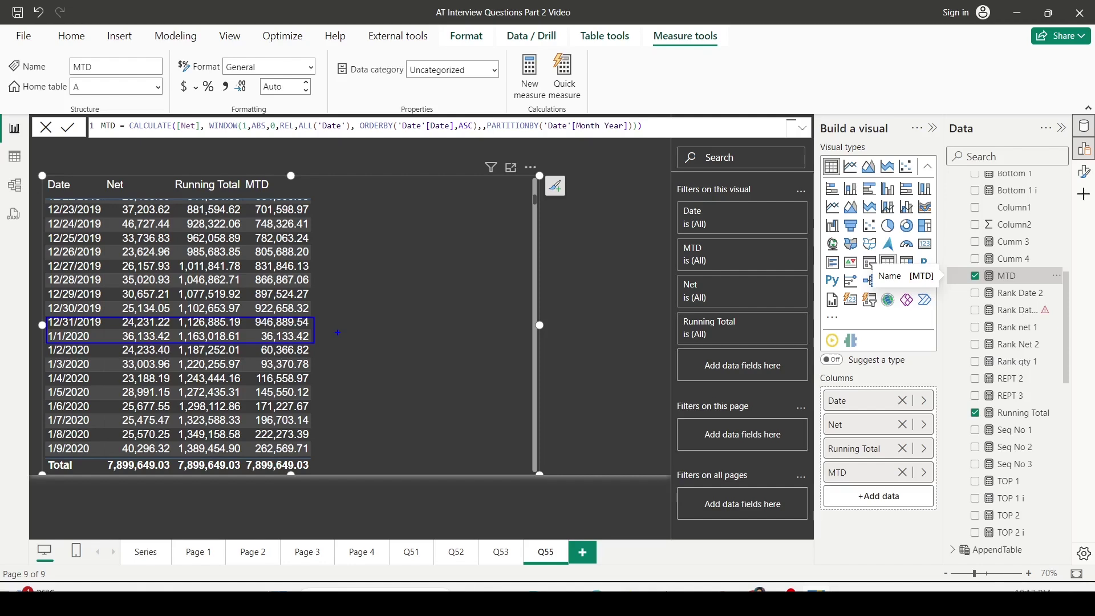
scroll(337, 297, up, 9)
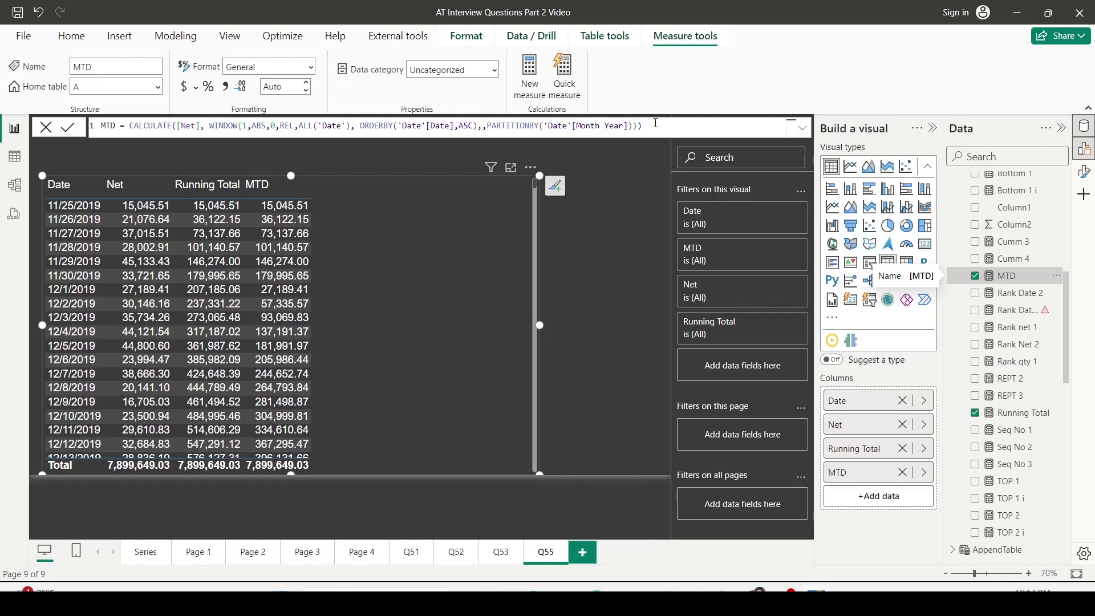
Step: Create a new measure from a copy of the MTD formula and name it QTD
drag(656, 123, 94, 127)
key(ctrl+c)
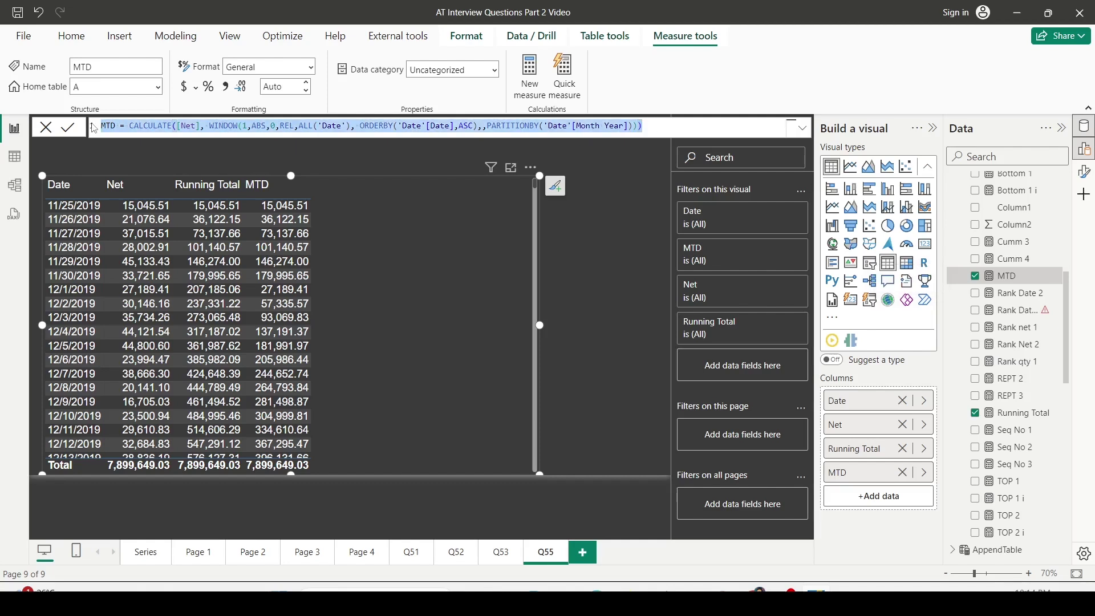
click(662, 93)
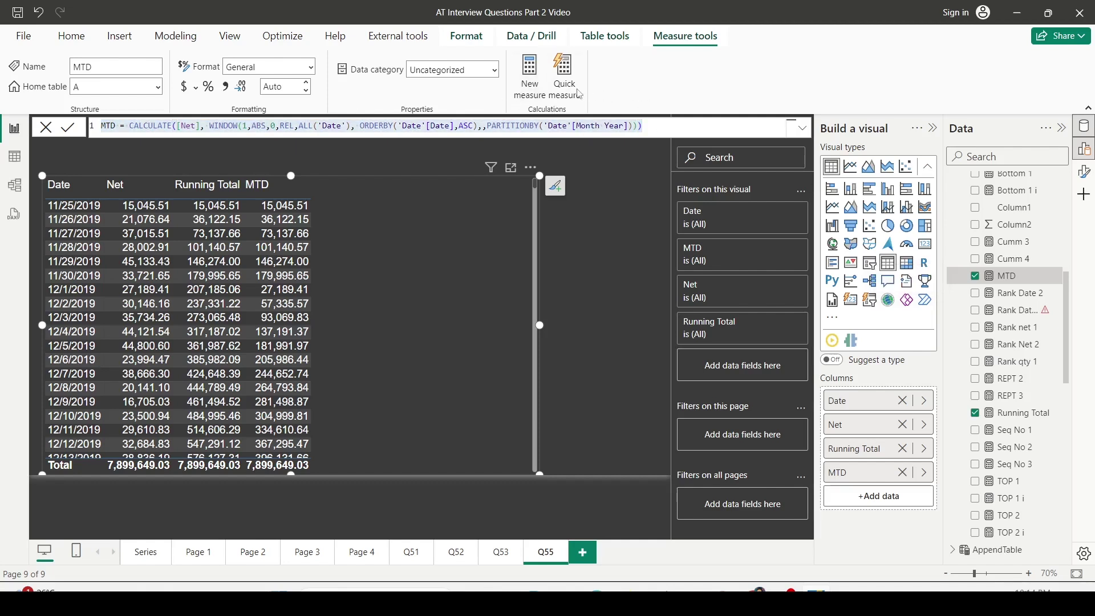
click(530, 90)
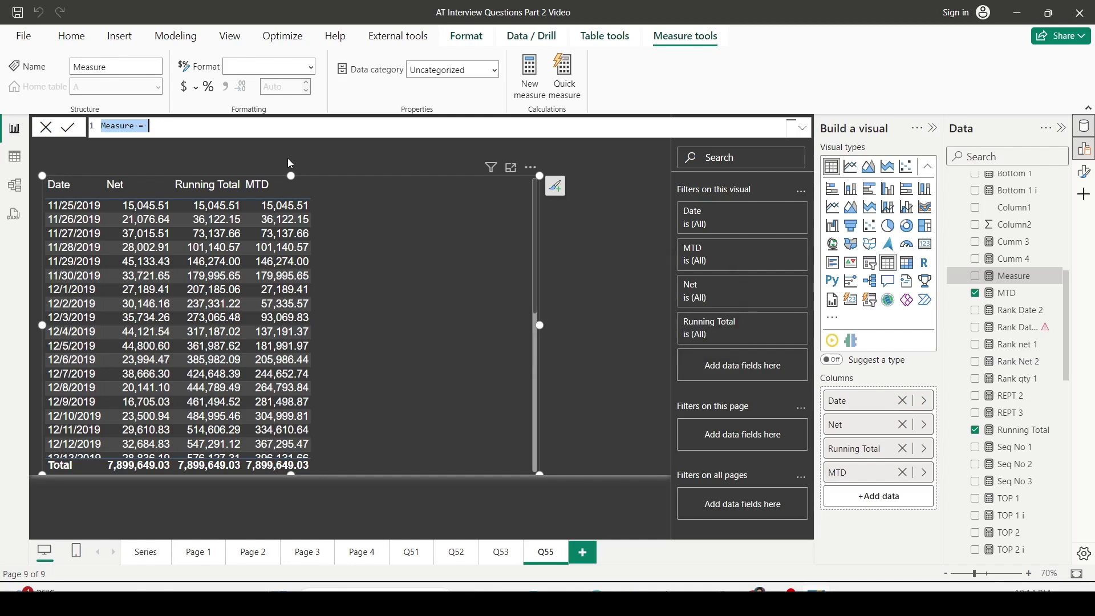
key(ctrl+v)
click(106, 126)
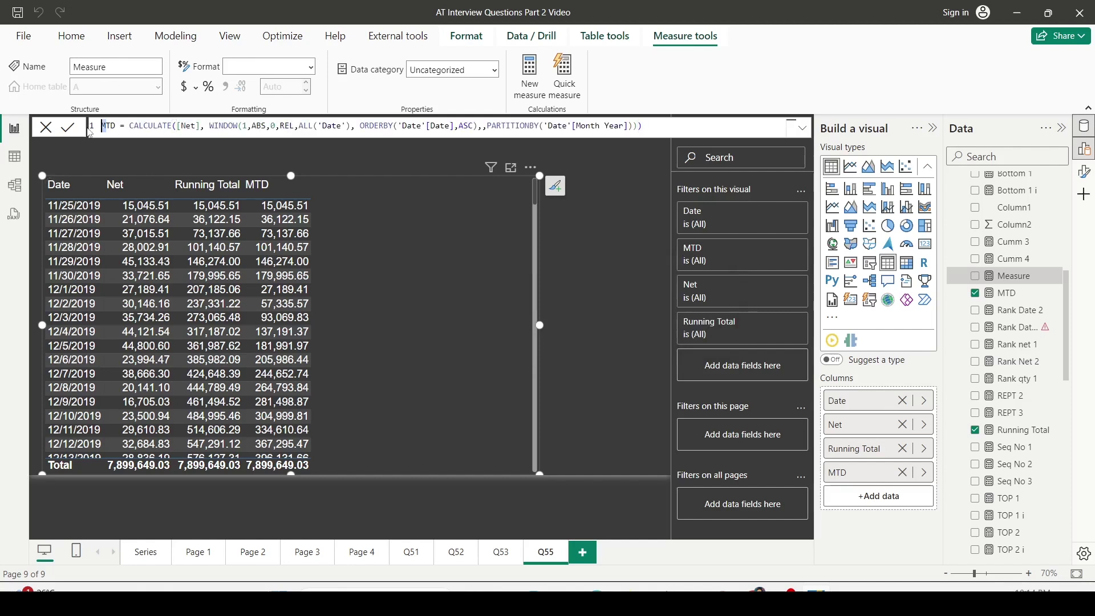
text(Q)
Step: Change the QTD measure's PARTITIONBY column to 'Date'[Qtr Year] and commit the measure
drag(576, 126, 626, 126)
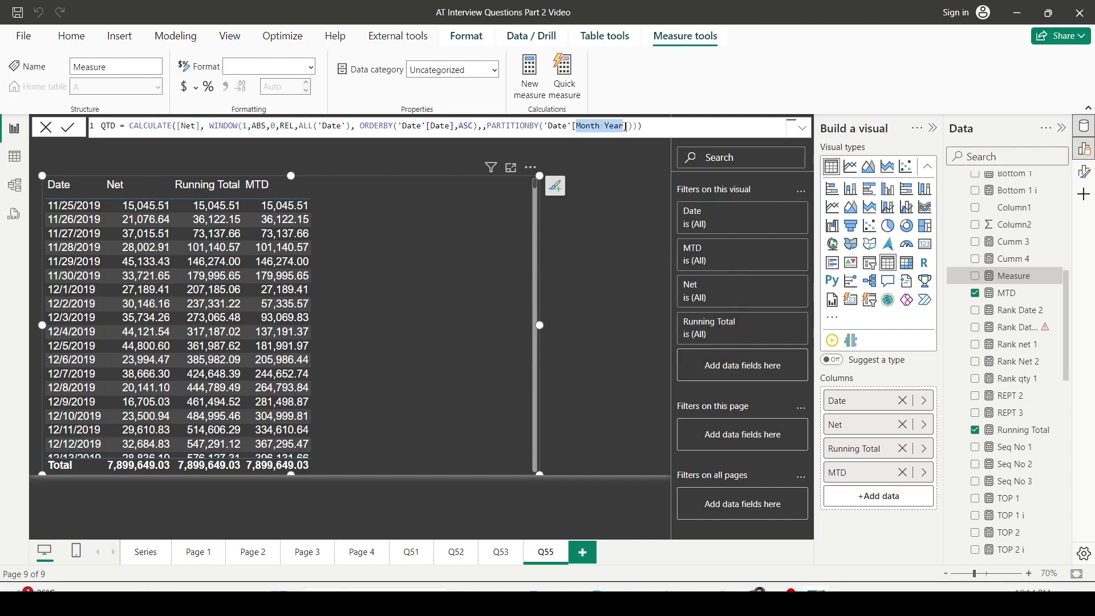
key(BackSpace)
text(qt)
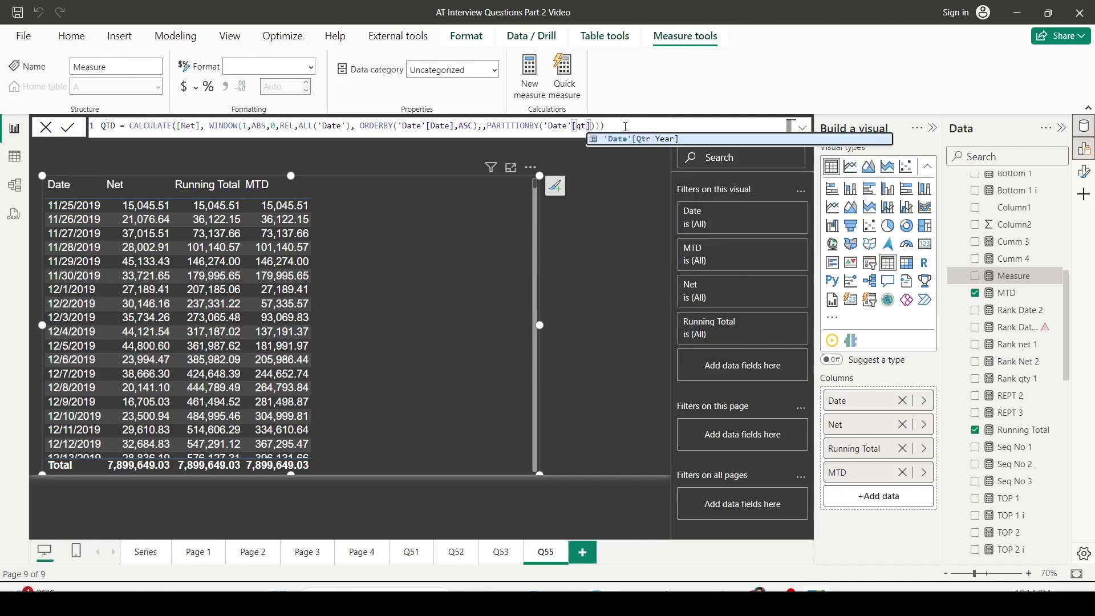
key(Tab)
key(Return)
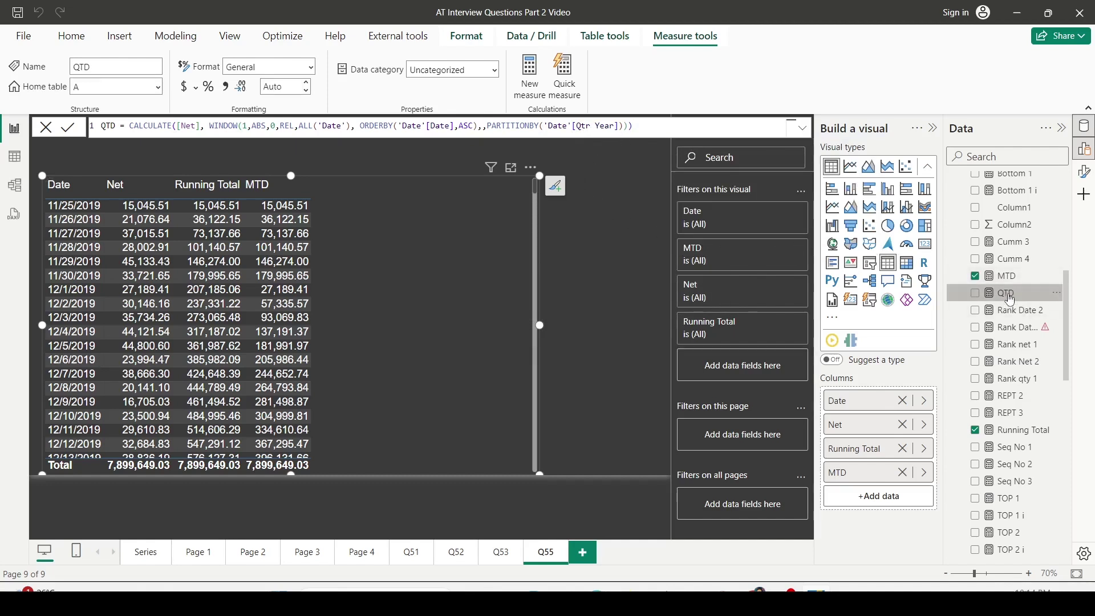
Step: Add the QTD measure to the table visual and review its values around the changes of quarter
drag(1006, 293, 391, 218)
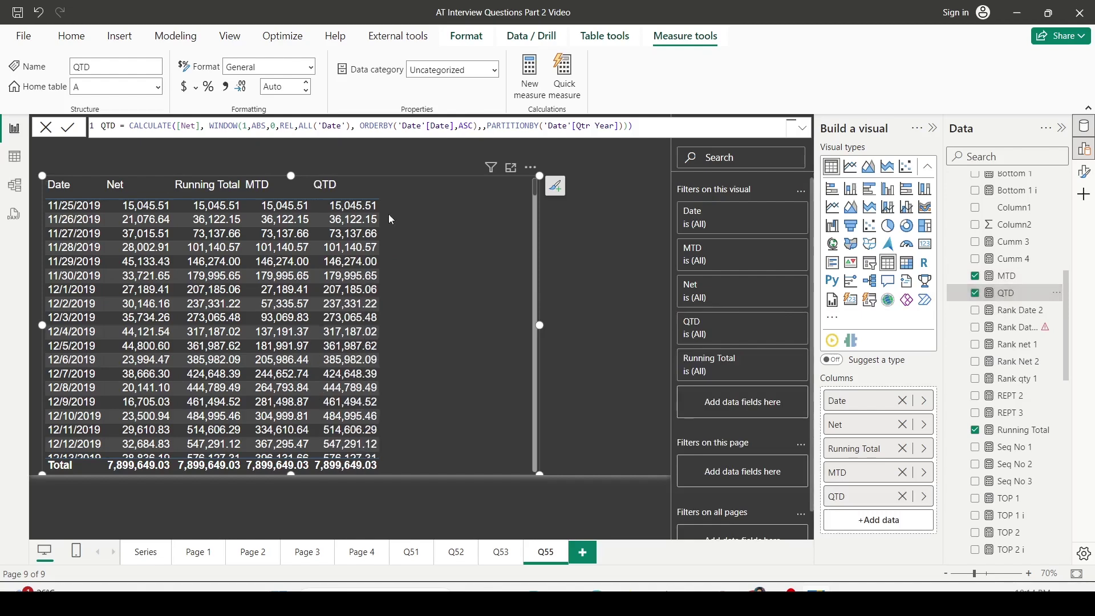
scroll(389, 217, down, 6)
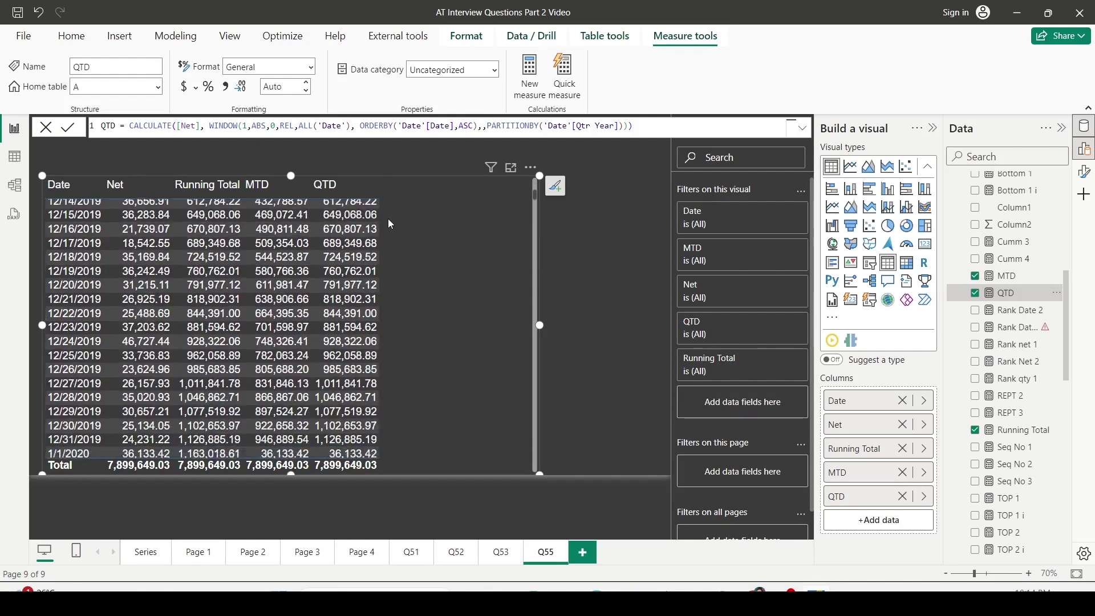
scroll(389, 223, down, 3)
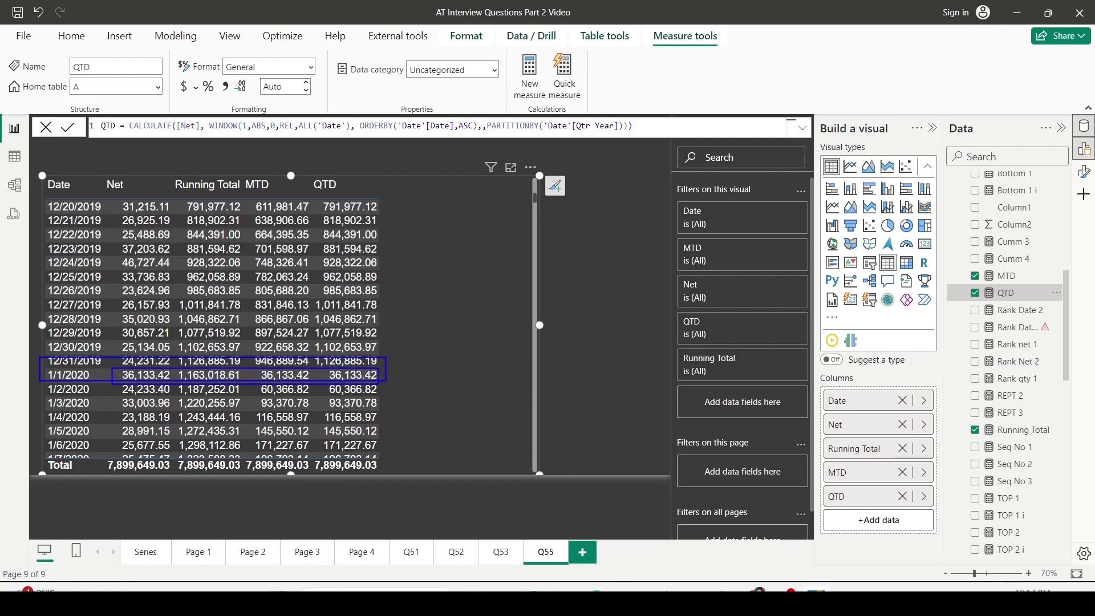
scroll(373, 374, down, 4)
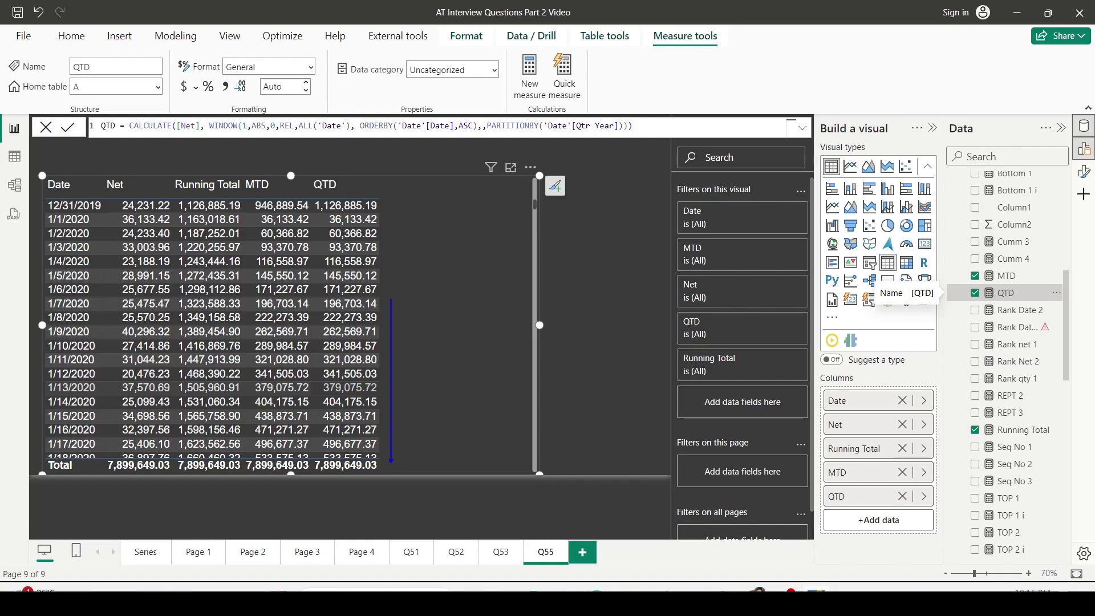
scroll(390, 349, down, 20)
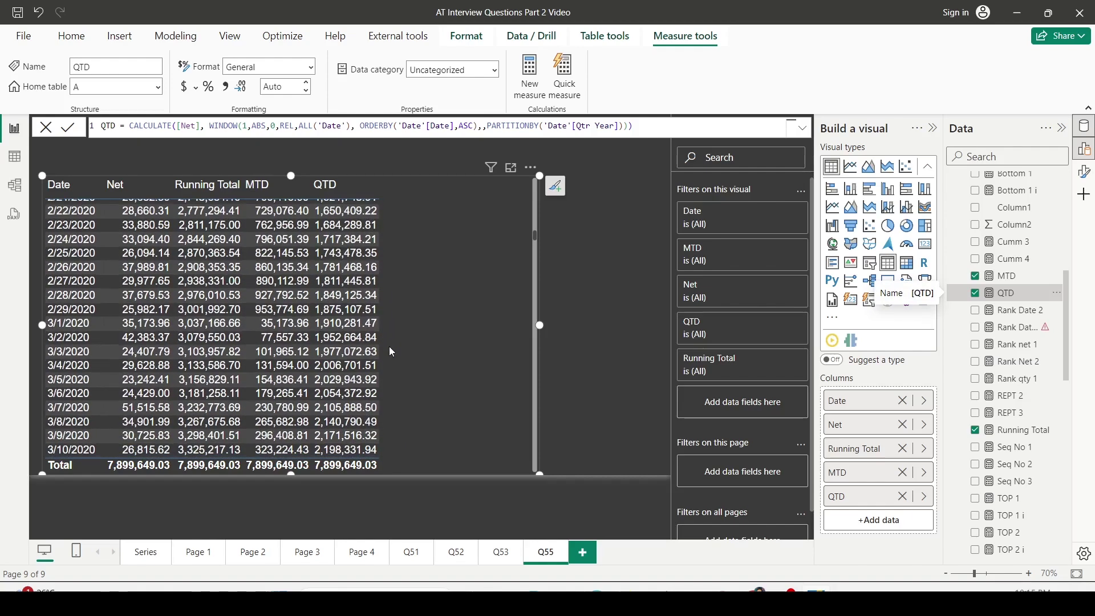
scroll(390, 349, down, 5)
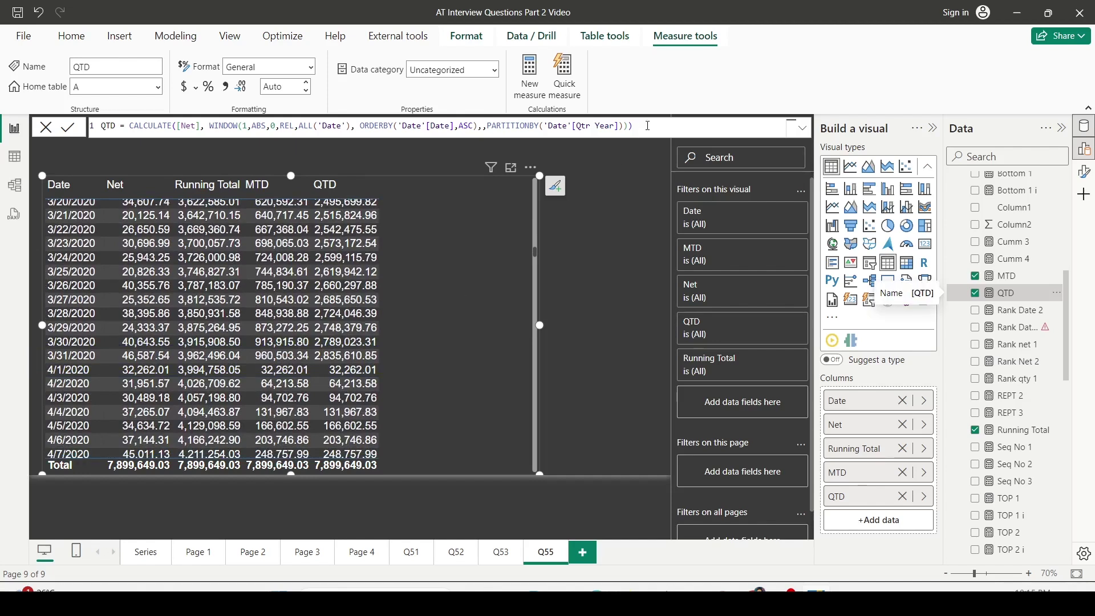
Step: Create a new measure from a copy of the QTD formula and name it YTD
drag(648, 126, 30, 134)
click(561, 90)
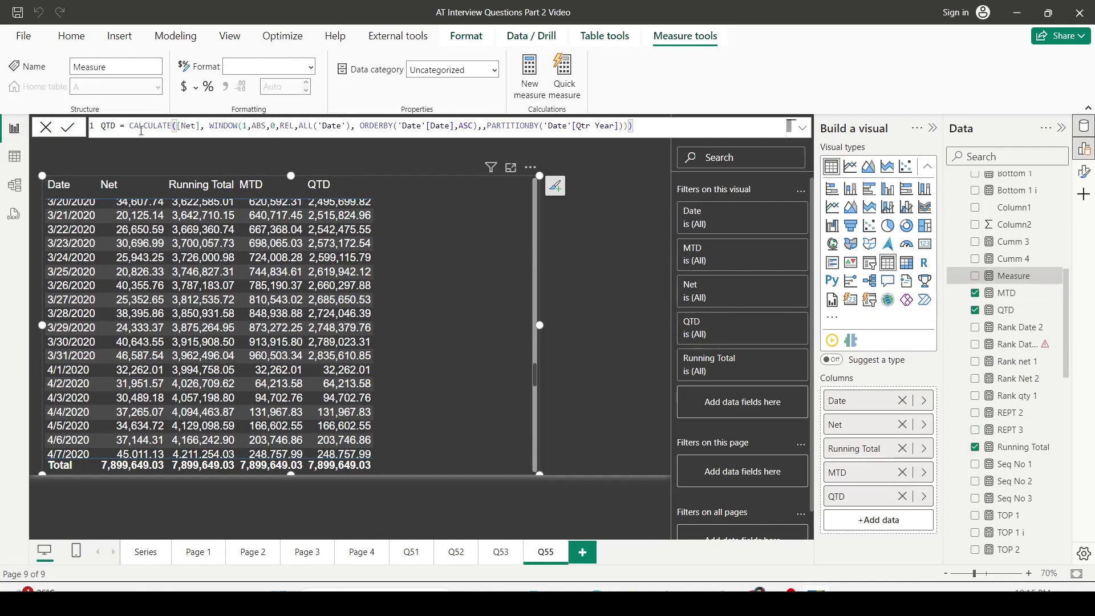
text(Y)
Step: Change the YTD measure's PARTITIONBY column to 'Date'[Year] and commit the measure
drag(575, 125, 610, 126)
text(Y)
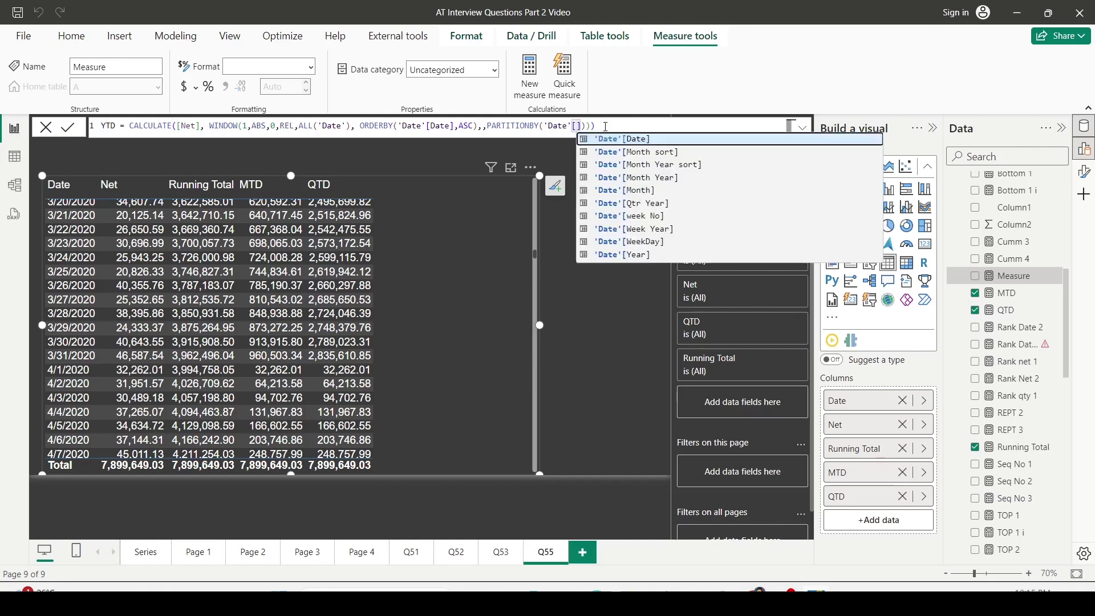
key(Tab)
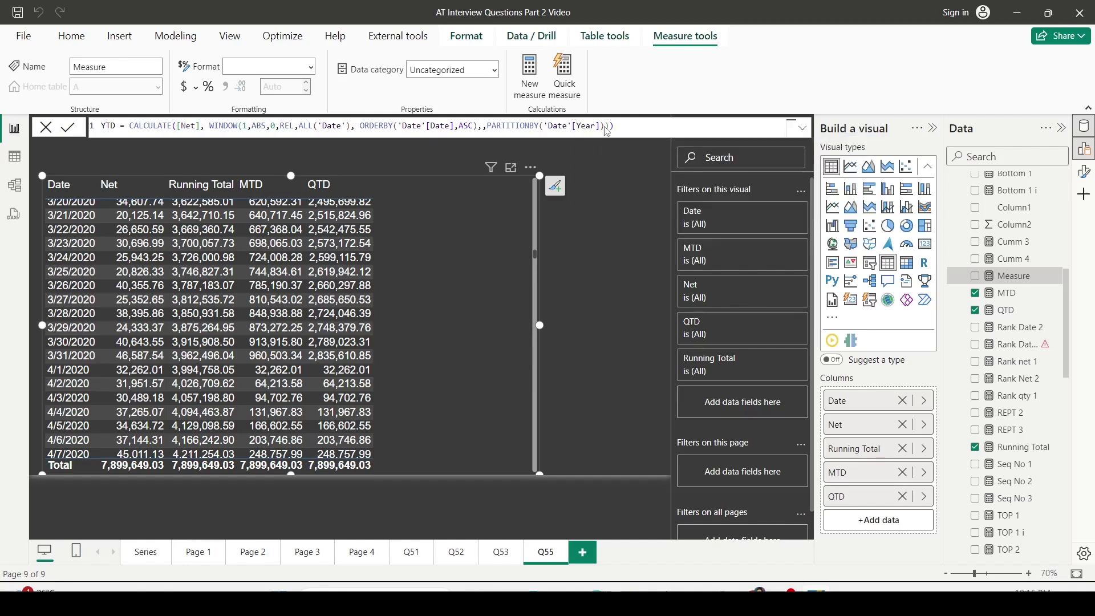
key(Return)
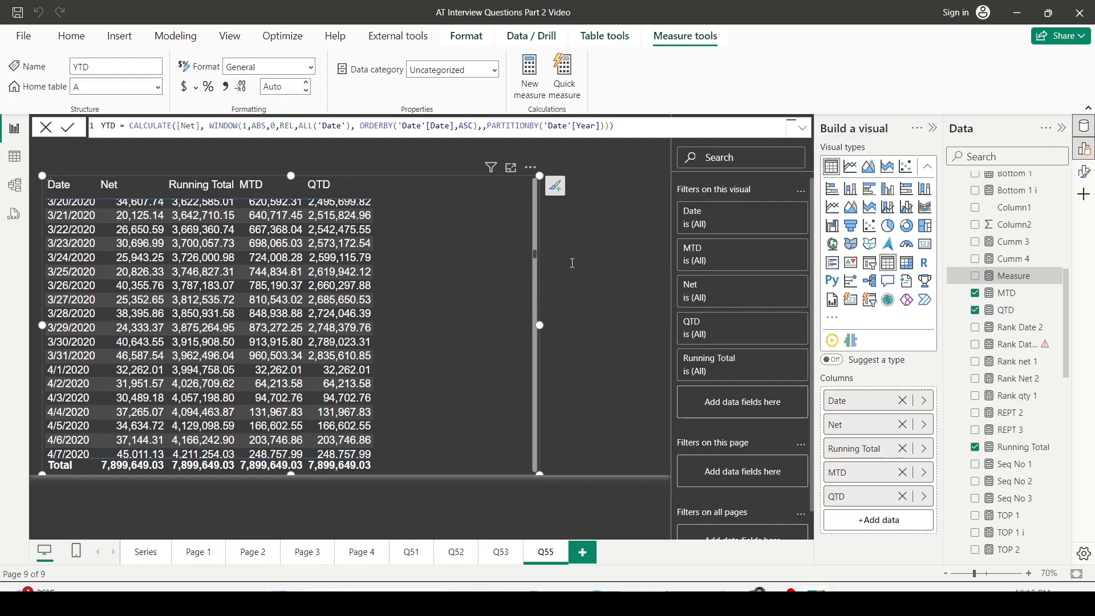
Step: Add the YTD measure to the table visual as a column after QTD
scroll(470, 285, up, 8)
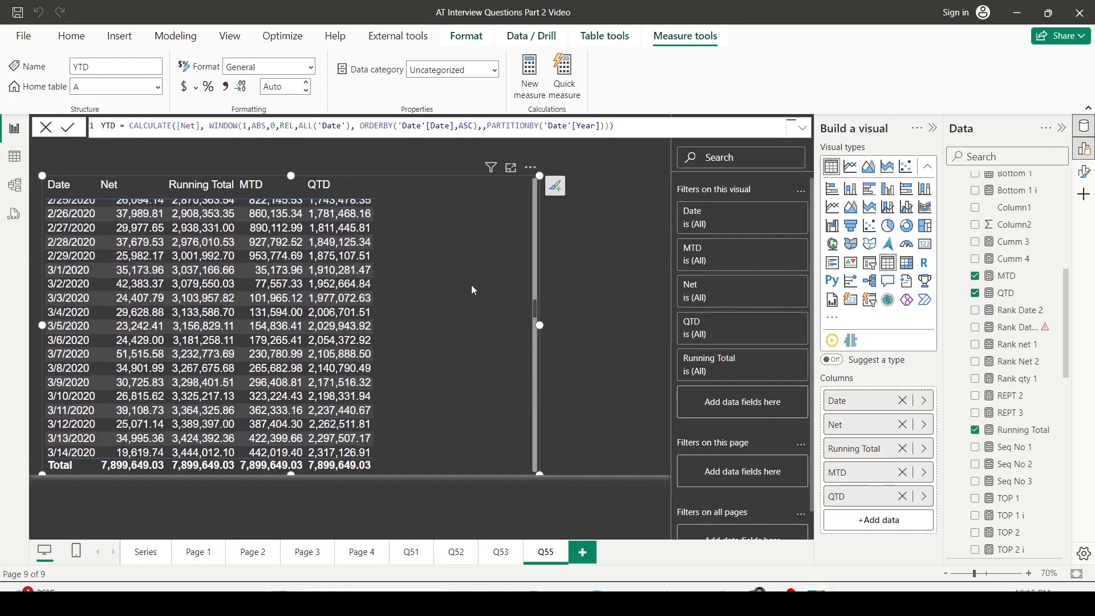
scroll(471, 285, up, 20)
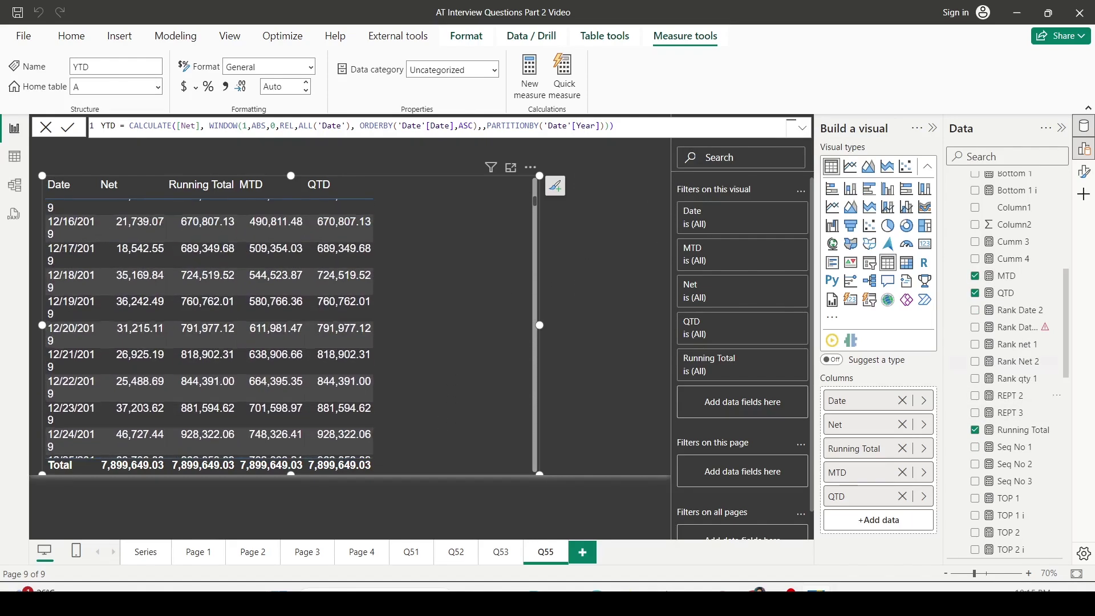
scroll(1028, 435, up, 3)
scroll(1021, 474, down, 5)
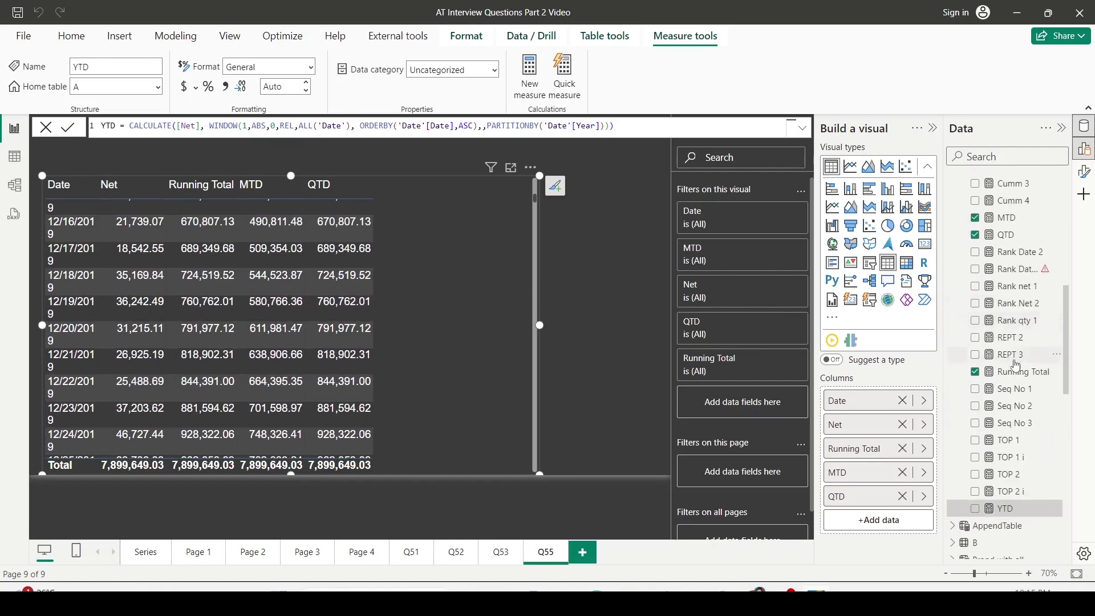
drag(1016, 509, 405, 228)
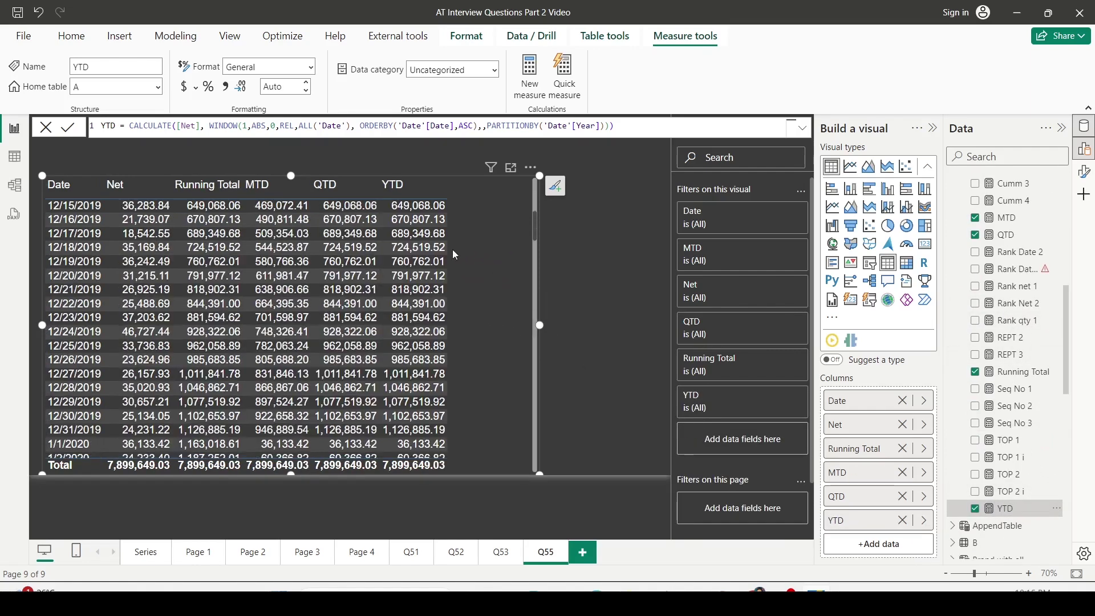
Step: Review the YTD column around the changes of year, from December 2019 to January 2020 and December 2020 to January 2021
scroll(447, 232, up, 2)
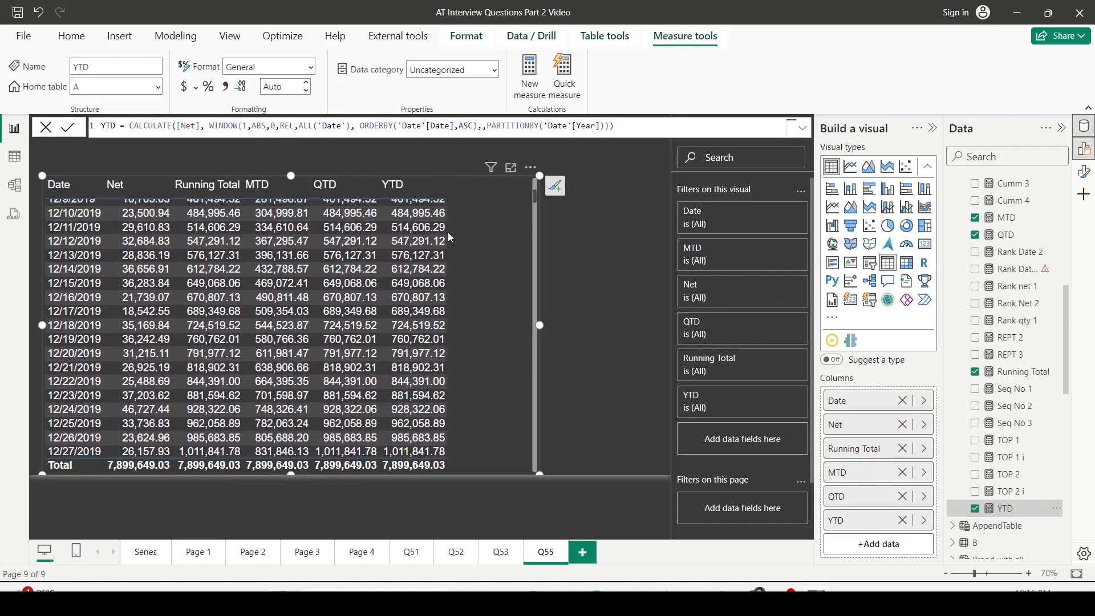
scroll(447, 231, down, 2)
scroll(448, 232, down, 1)
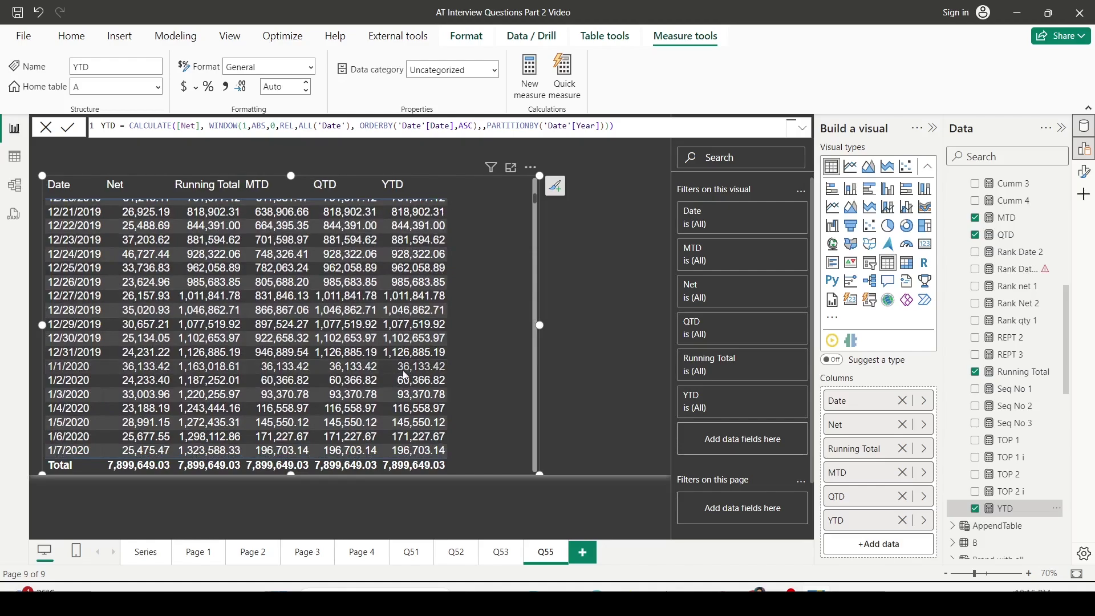
scroll(405, 366, down, 5)
scroll(405, 367, down, 18)
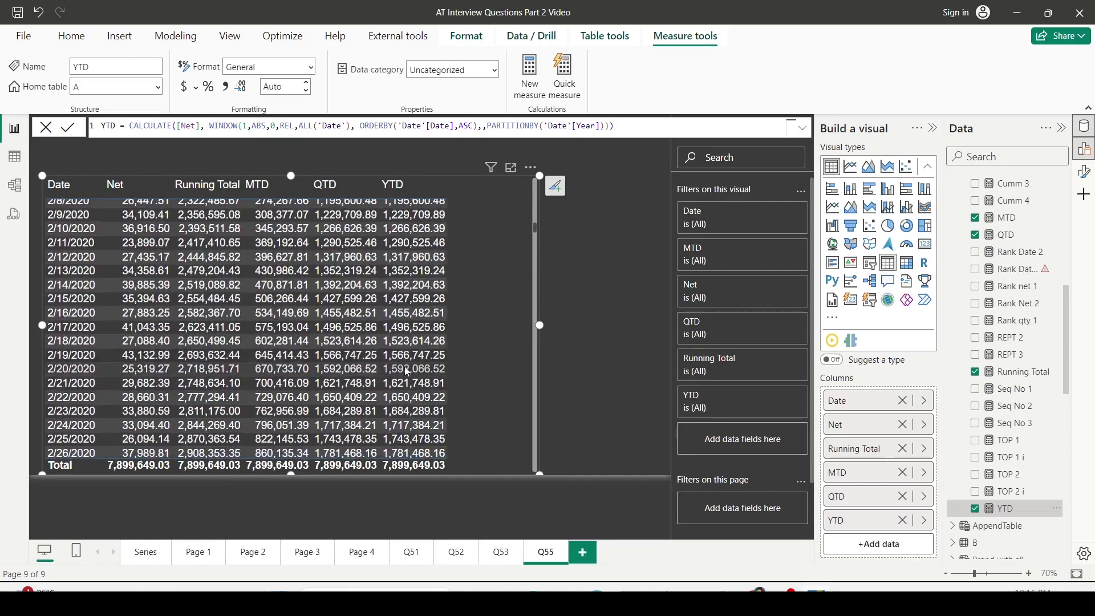
scroll(407, 372, down, 20)
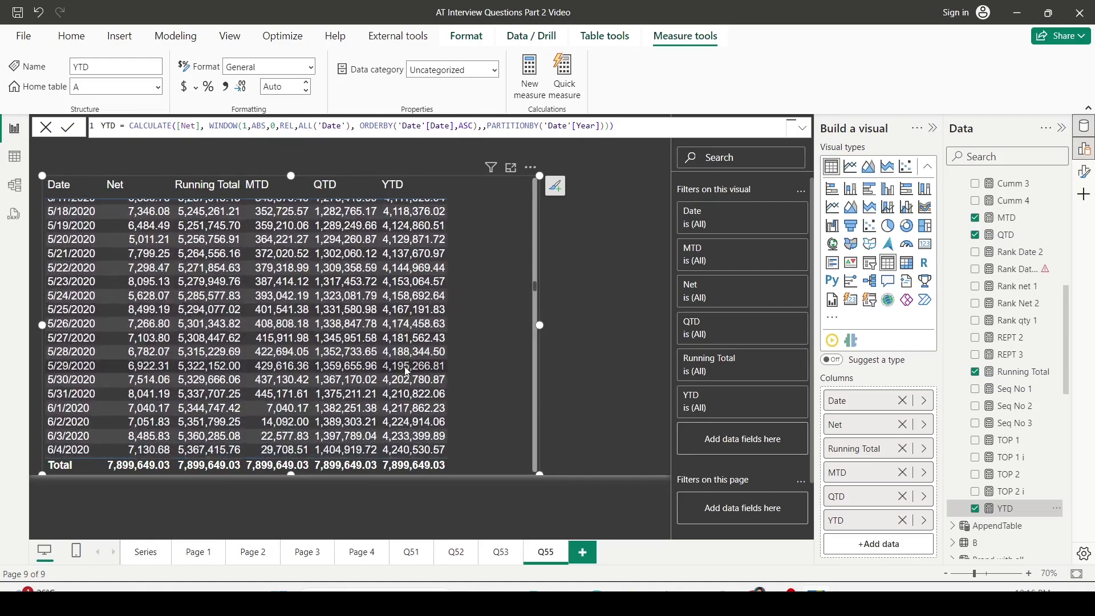
scroll(407, 371, down, 20)
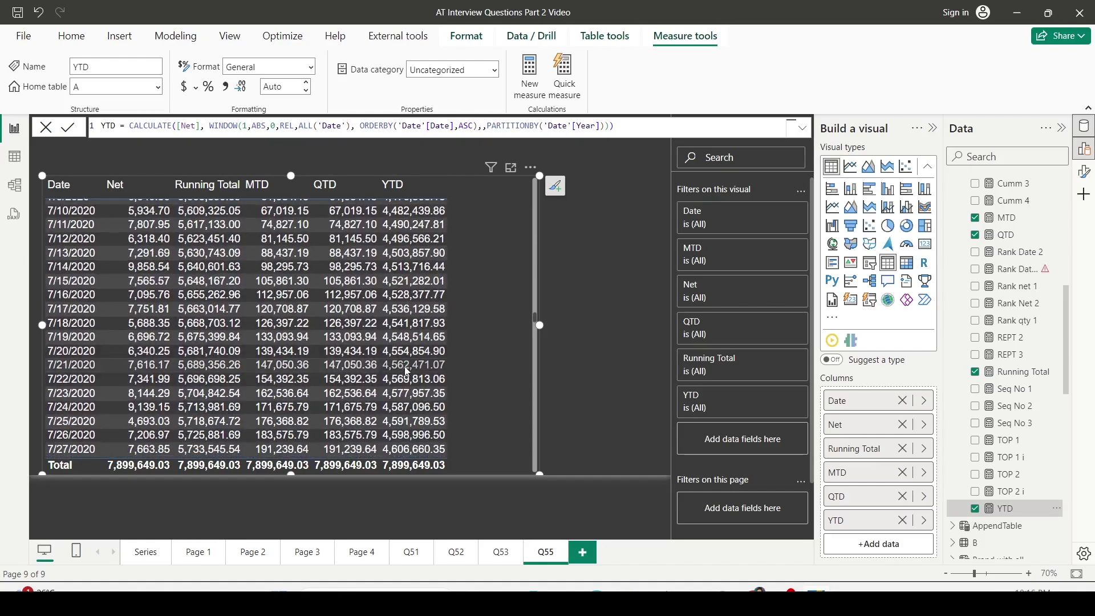
scroll(407, 371, down, 19)
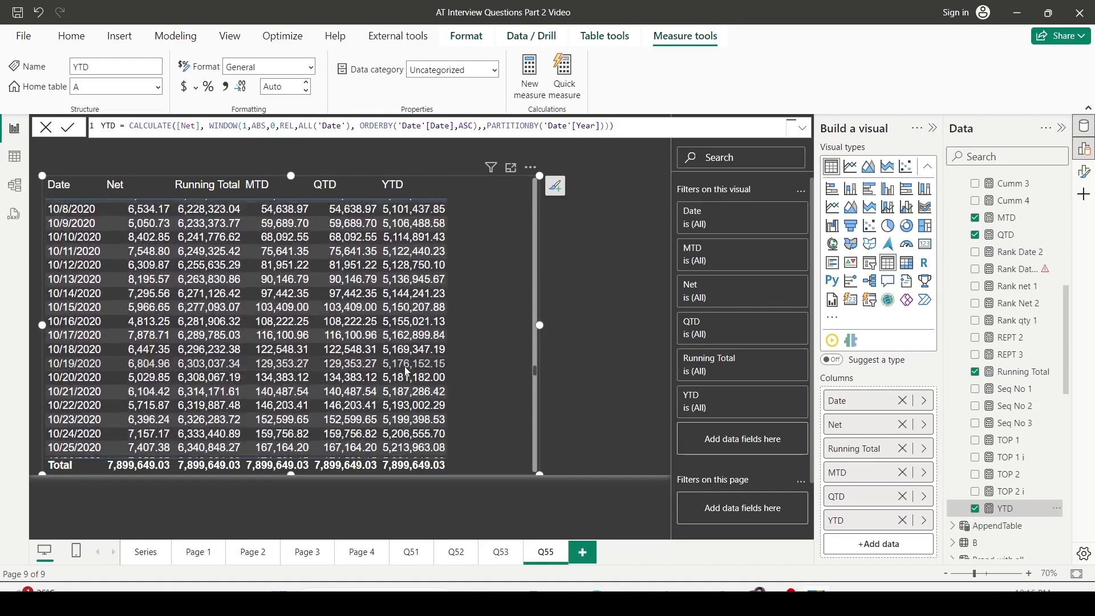
scroll(407, 371, down, 20)
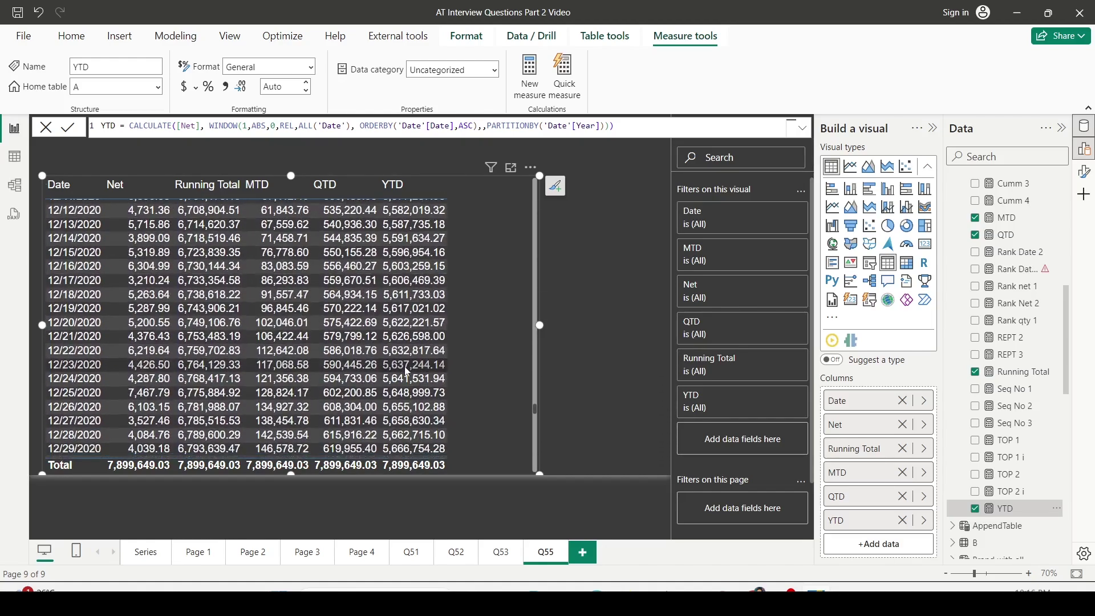
scroll(408, 371, down, 2)
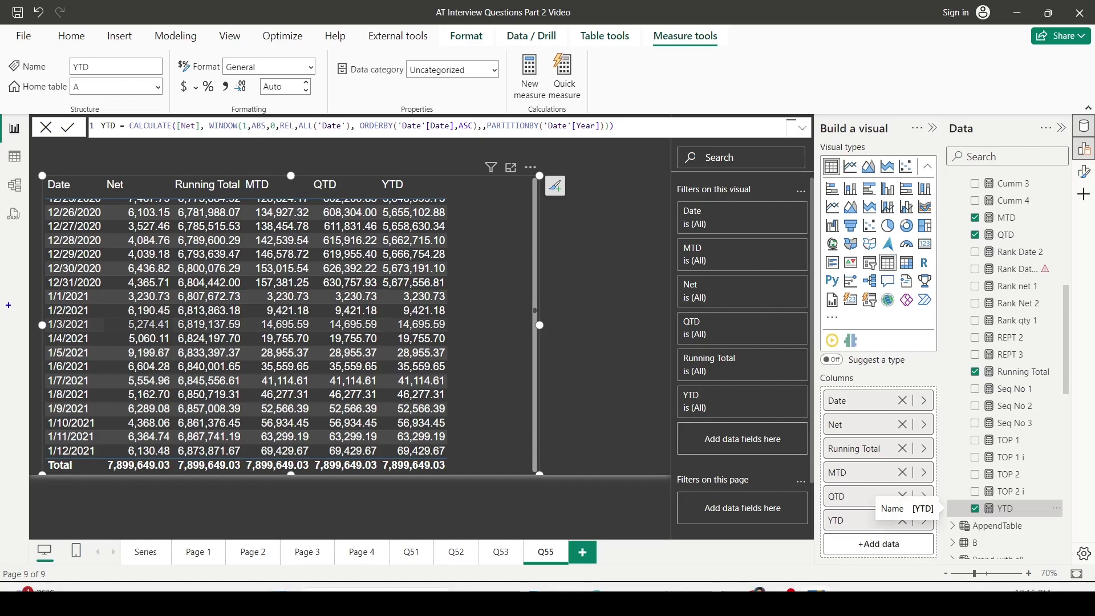
mouse_move(39, 289)
mouse_down()
mouse_move(414, 320)
mouse_move(444, 321)
mouse_move(427, 291)
mouse_move(456, 294)
mouse_up()
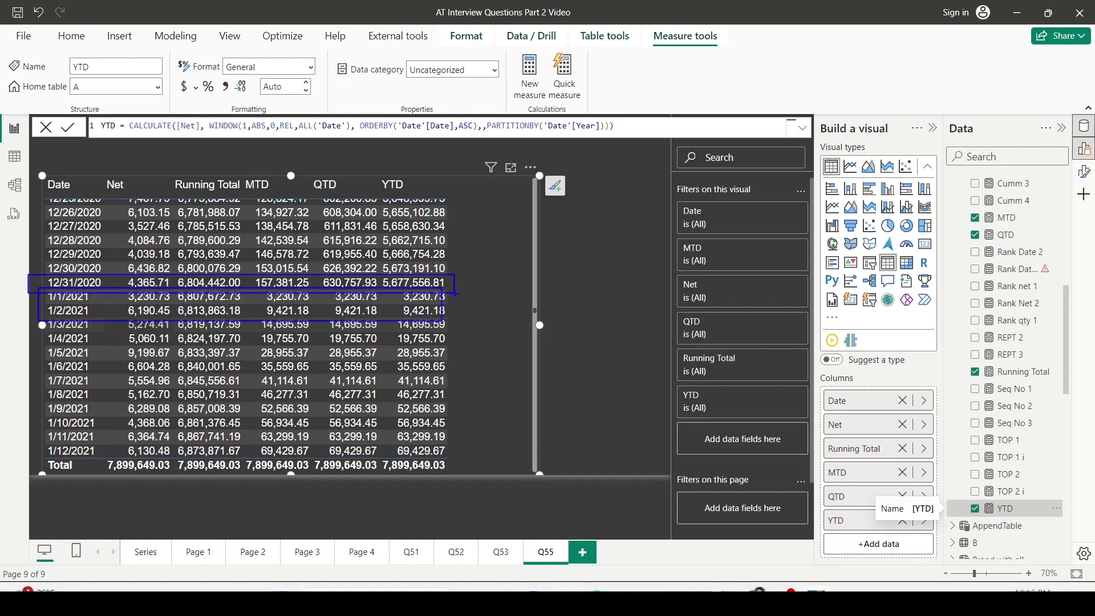
key(Escape)
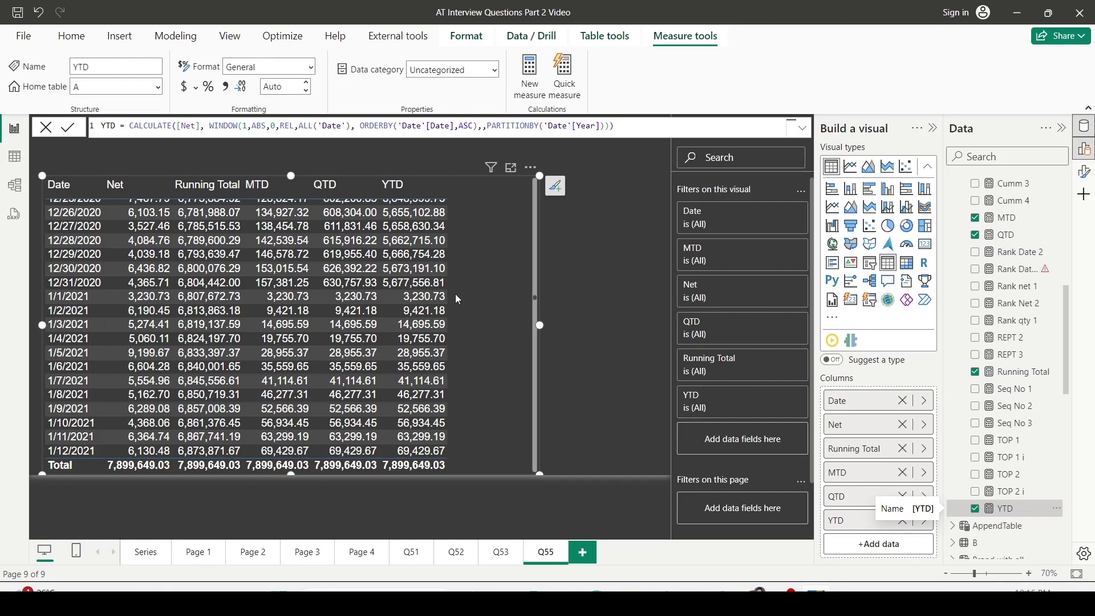
Step: Duplicate the Q55 report page and name the copy Q55-1
right_click(543, 558)
click(577, 489)
double_click(604, 556)
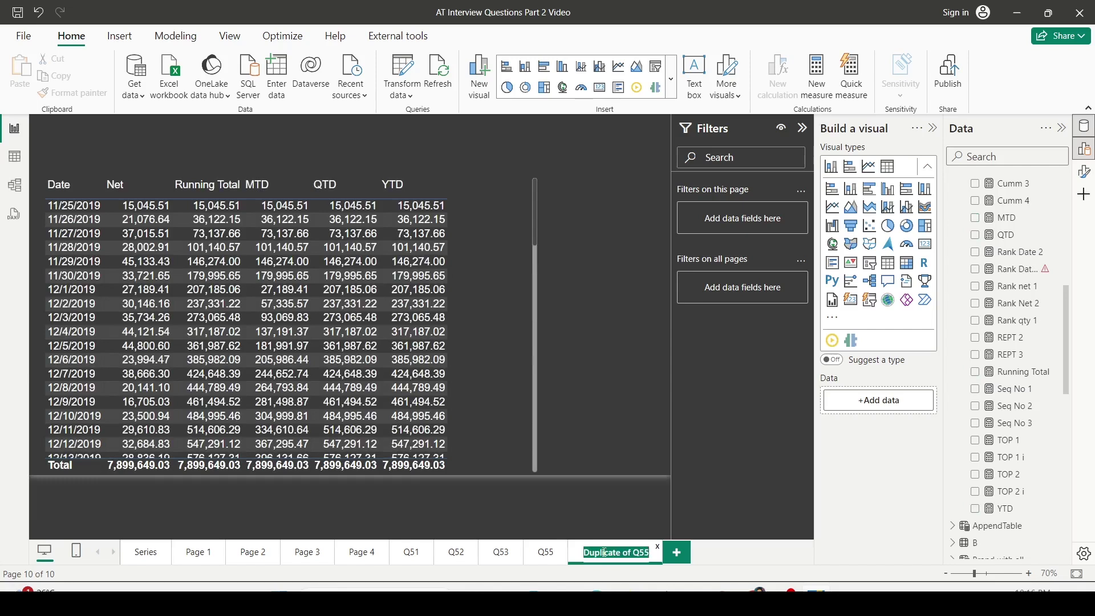
drag(638, 557, 496, 559)
key(BackSpace)
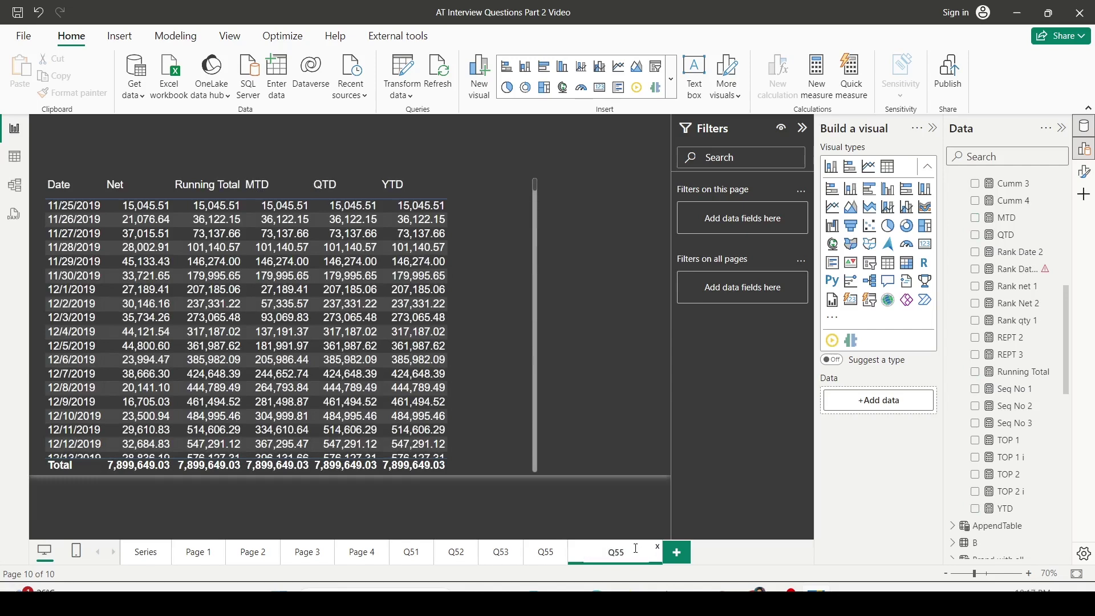
key(Return)
Step: Remove all fields, Date, Net, Running Total, MTD, QTD and YTD, from the table visual on page Q55-1
click(475, 317)
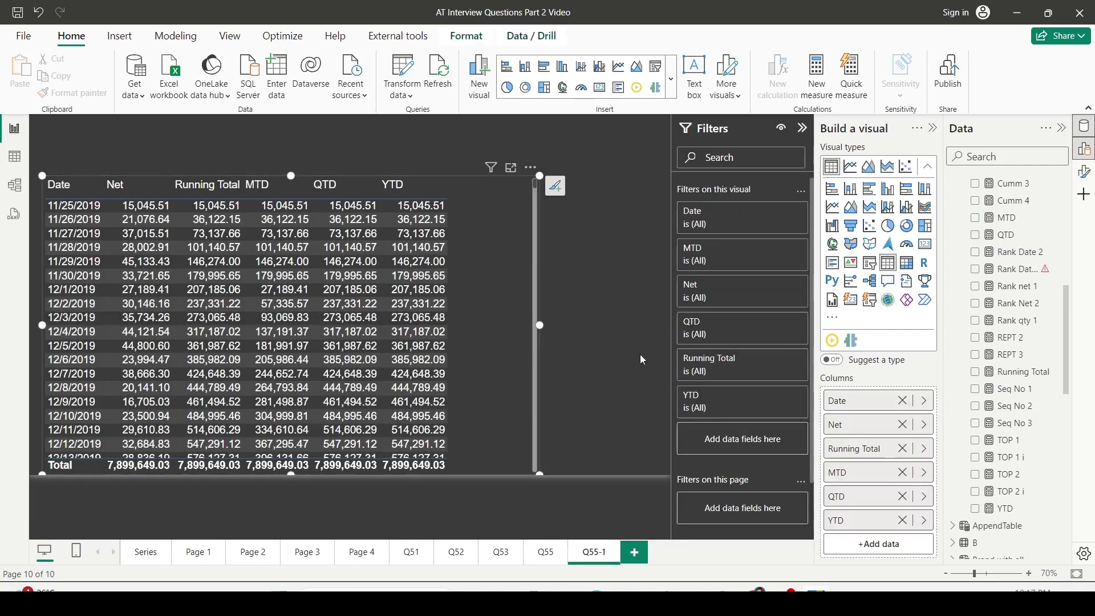
click(902, 425)
click(902, 424)
click(902, 424)
click(902, 425)
click(903, 424)
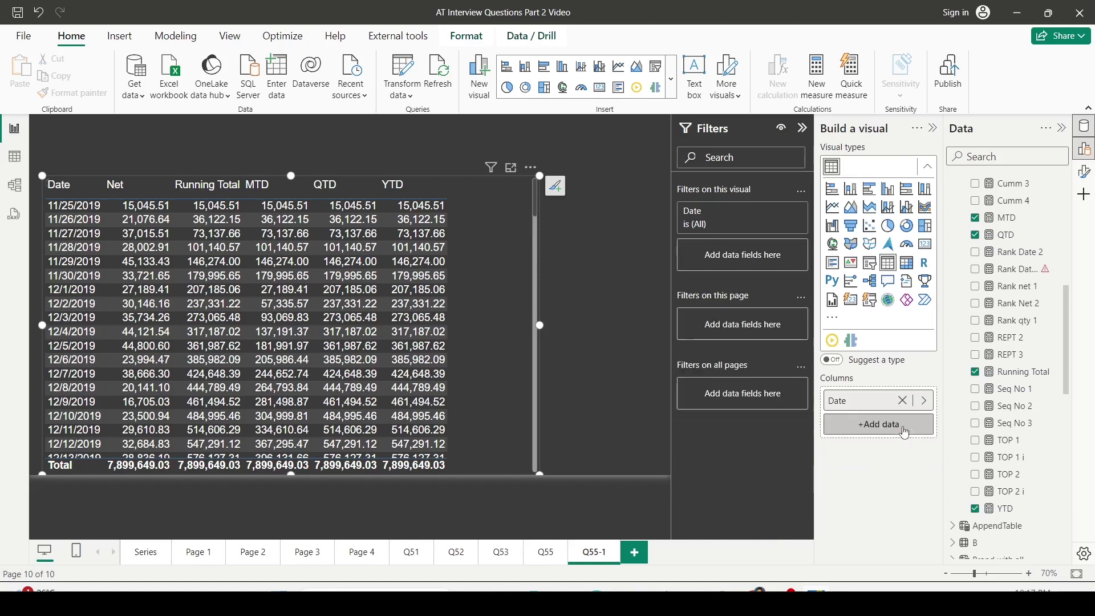
click(904, 403)
Step: Fill the empty table visual with Month Year from the Date table and the base measure Net
scroll(1006, 401, down, 6)
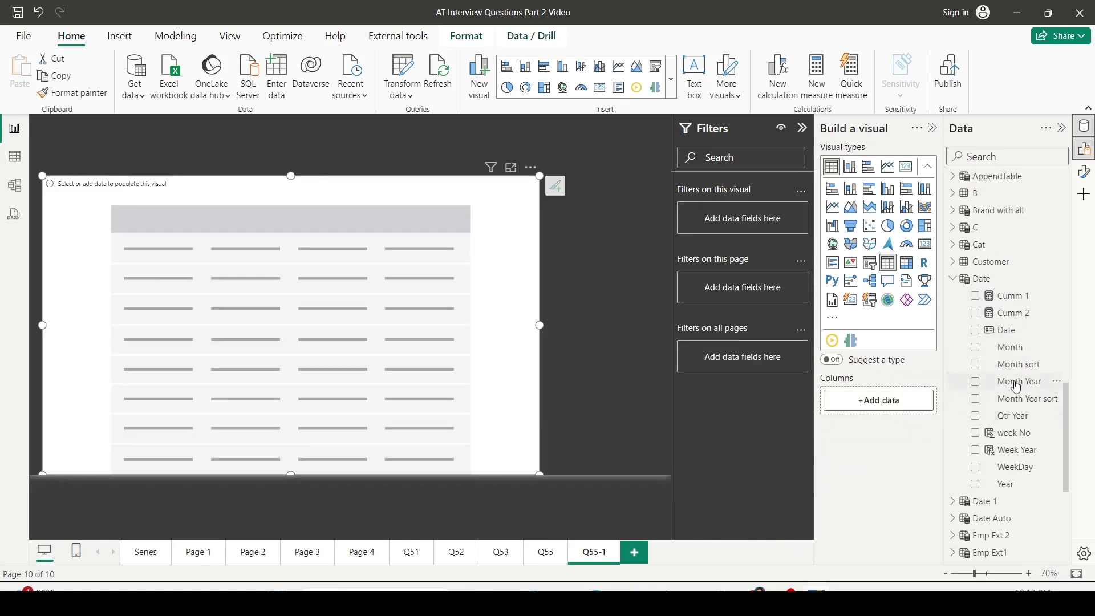
click(1017, 387)
scroll(998, 285, up, 15)
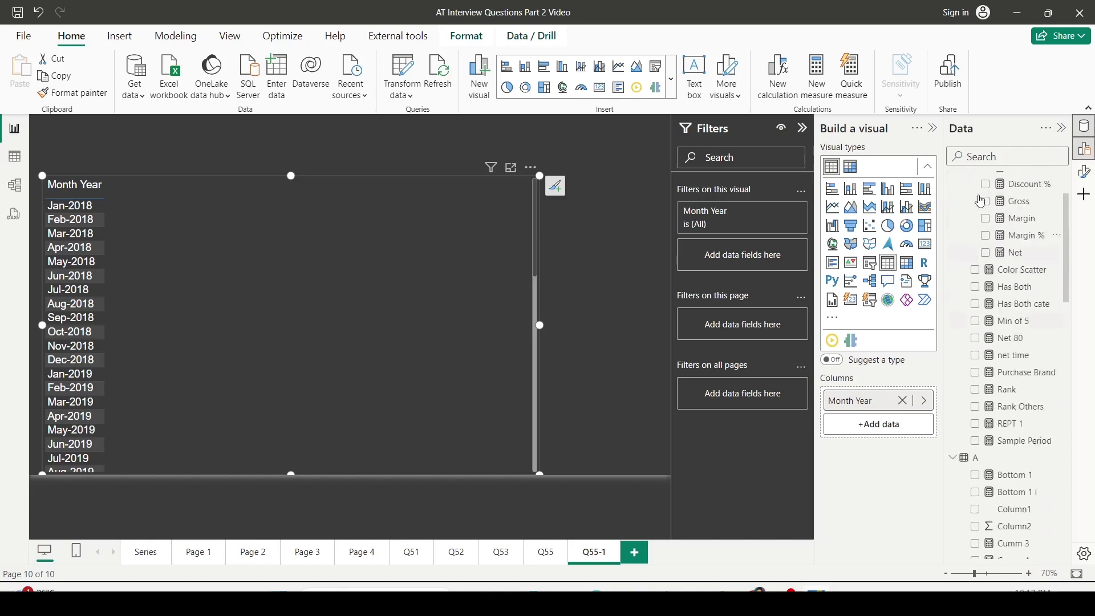
click(985, 300)
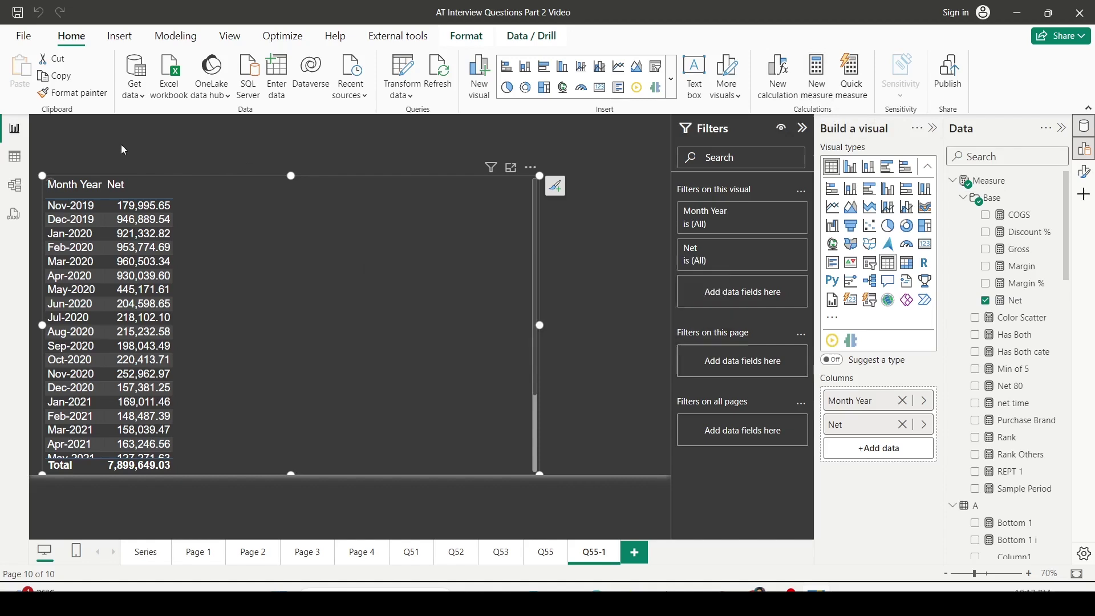
Step: Create a new measure named Rolling 12 and start its formula with CALCULATE([Net],
text(Roll)
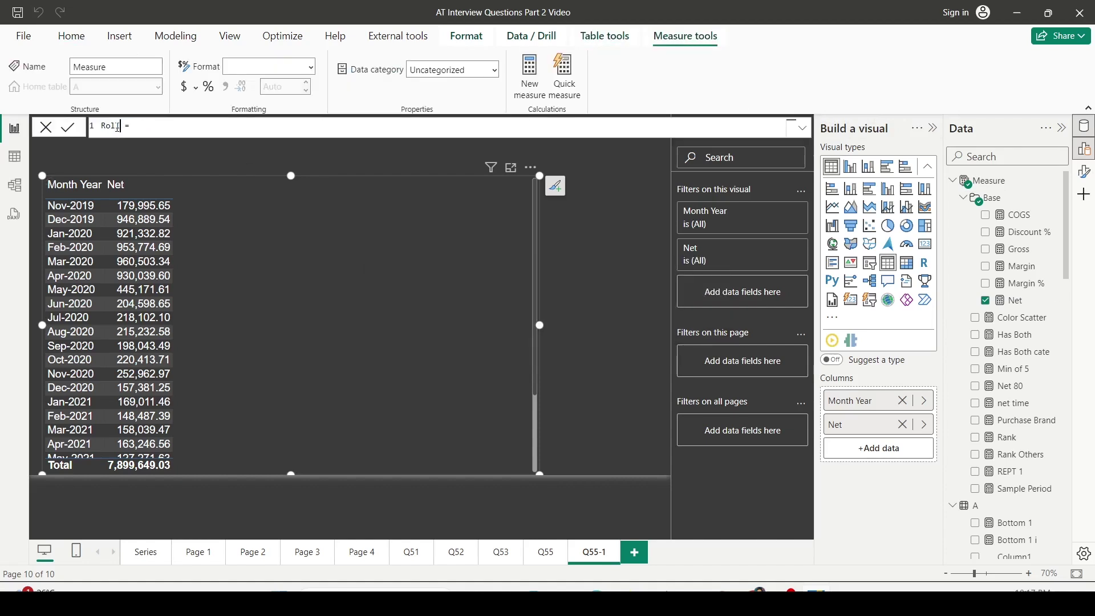
text(ing 12)
key(End)
text(CALCULATE([Net], )
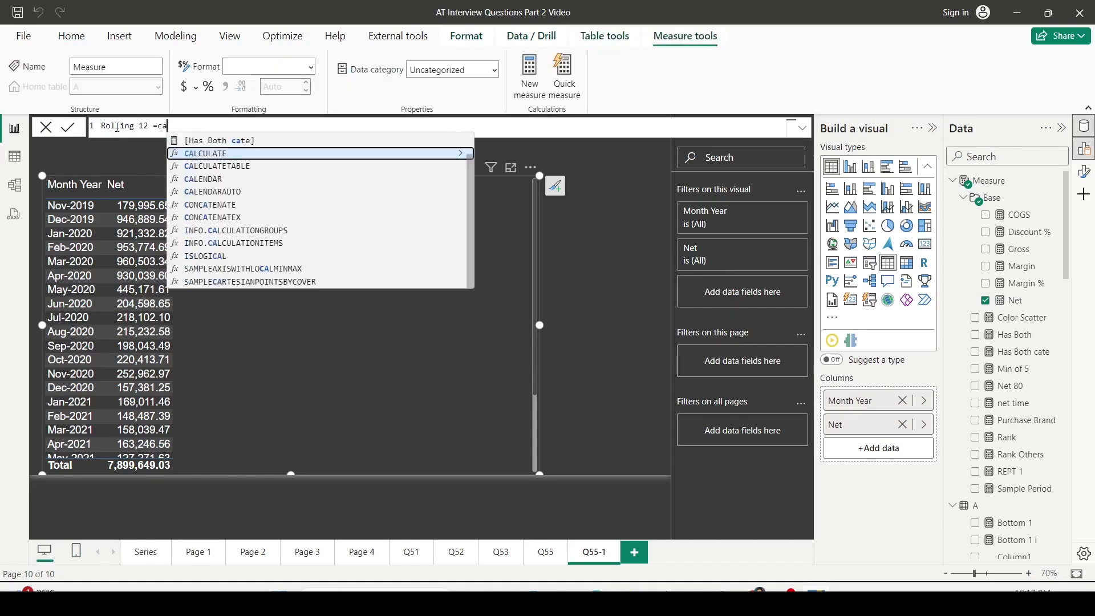
Step: Add a WINDOW function to the Rolling 12 formula, ranging from -11, REL to 0, REL
text(WINDOW(-11)
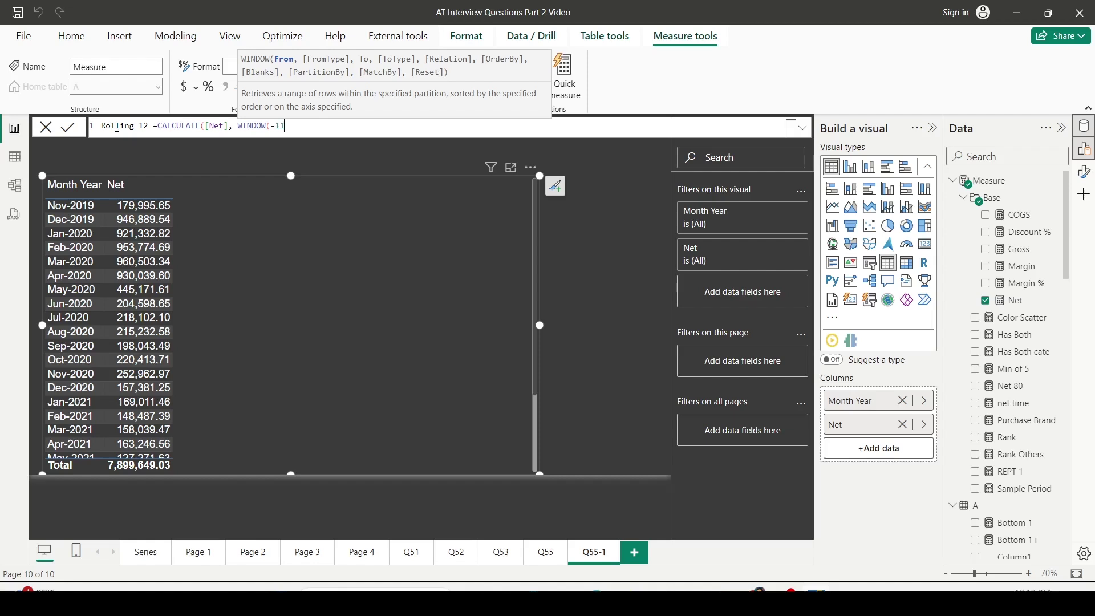
text(,)
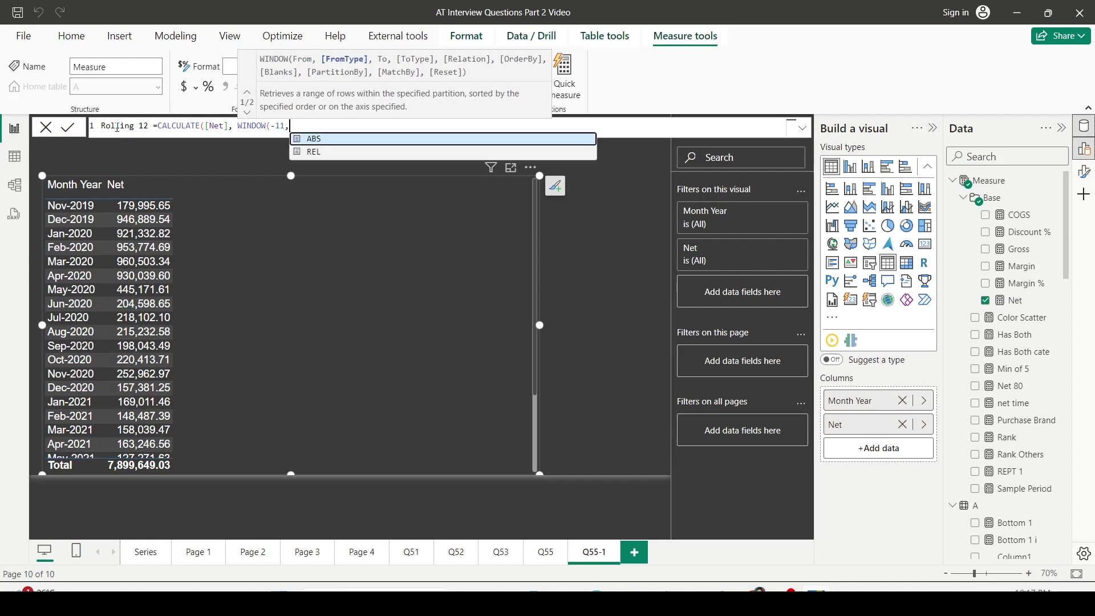
key(Down)
key(Tab)
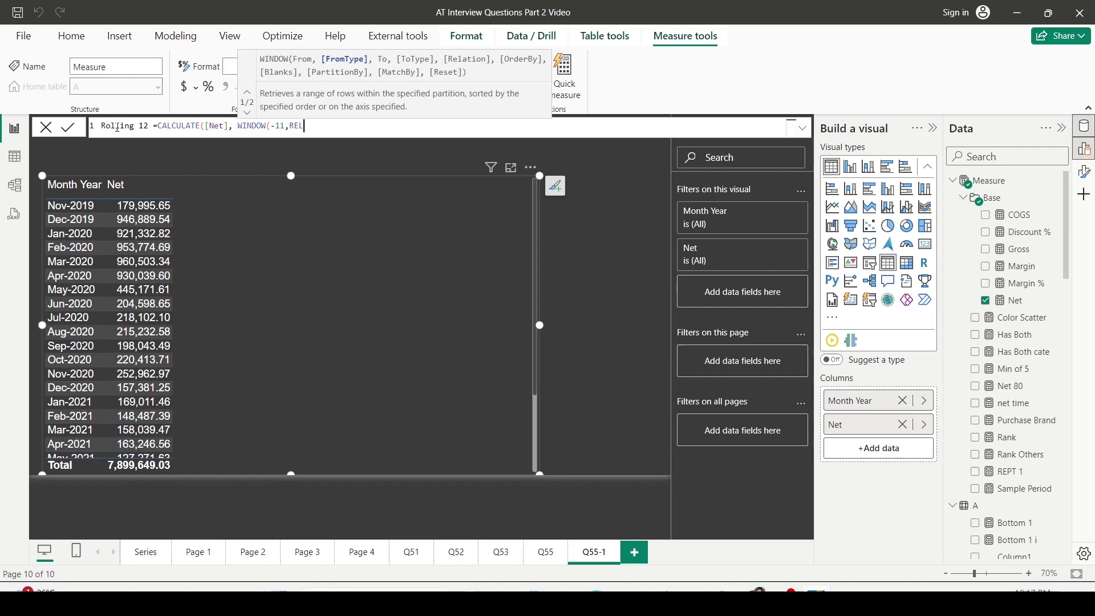
text(,0,REL,)
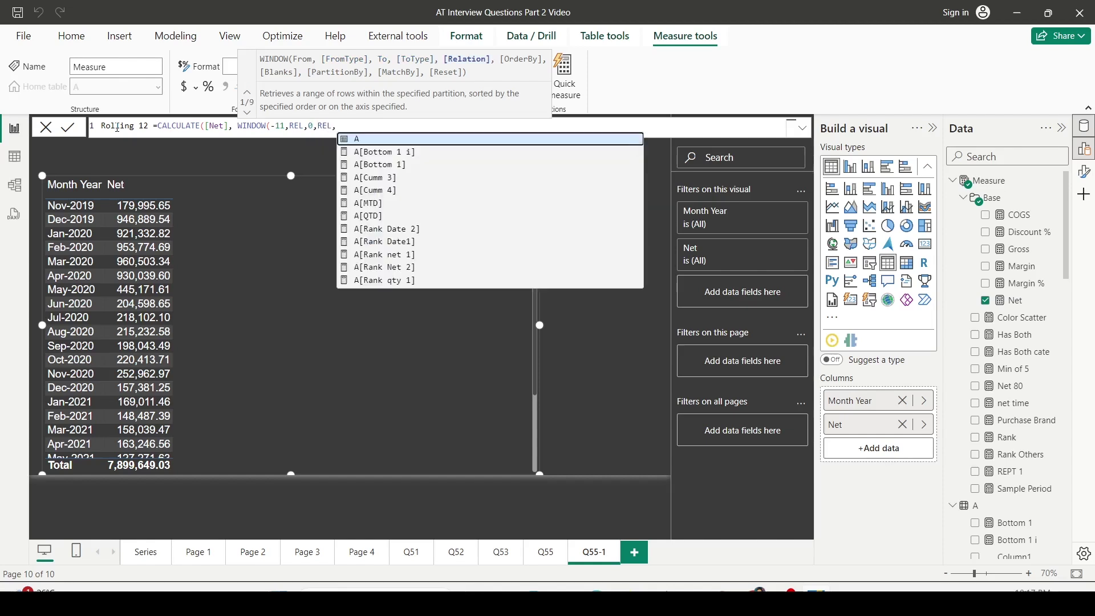
Step: Start the WINDOW relation argument with ALL over the 'Date'[Month Year] column
text(all)
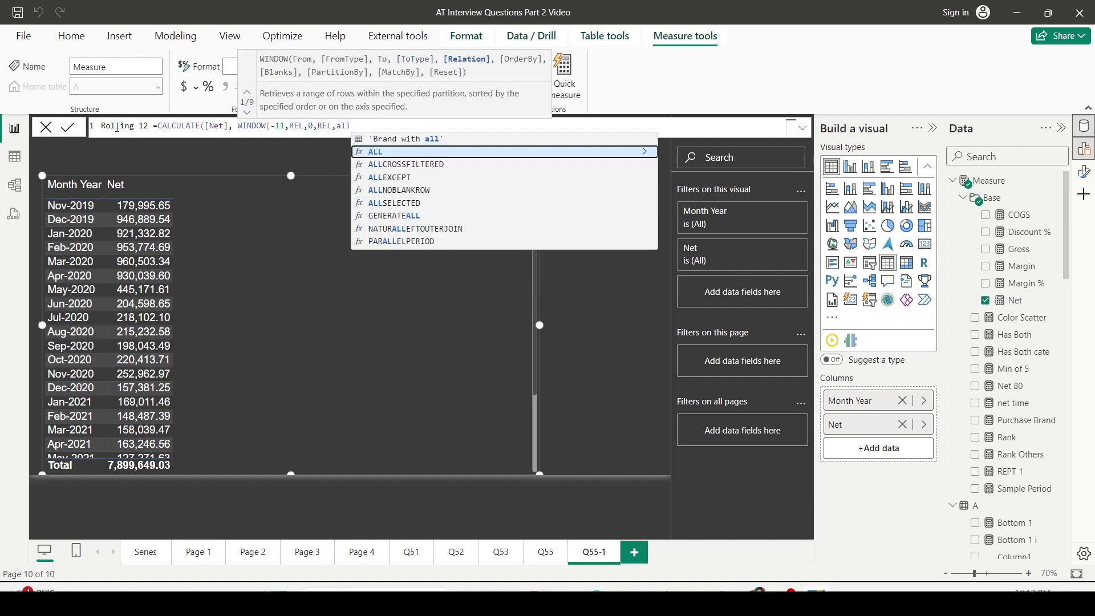
key(Tab)
text(DA)
key(Down)
key(Down)
key(Down)
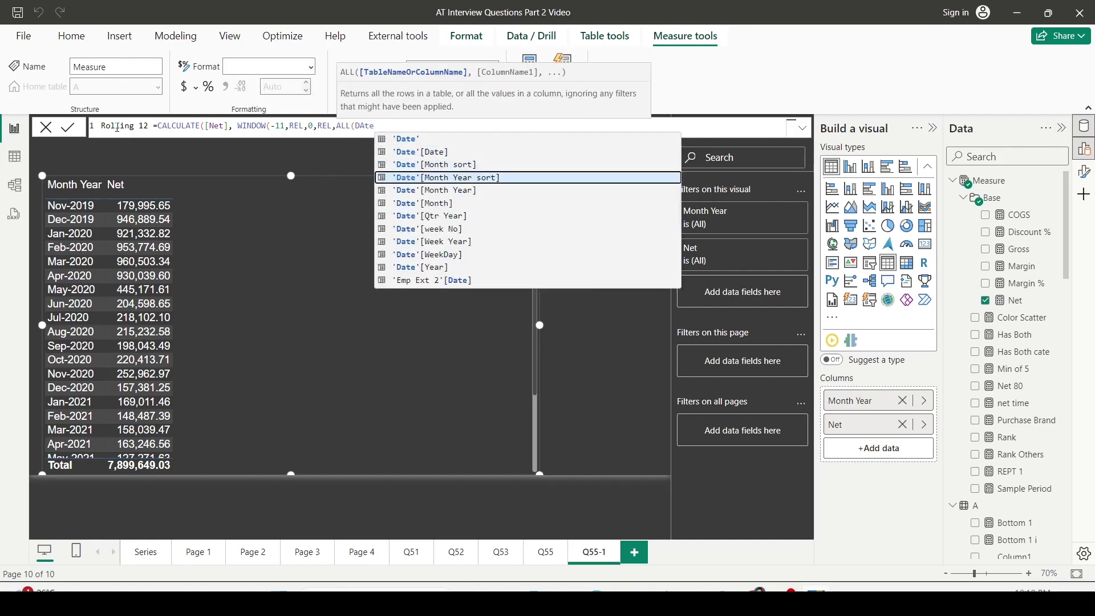
key(Tab)
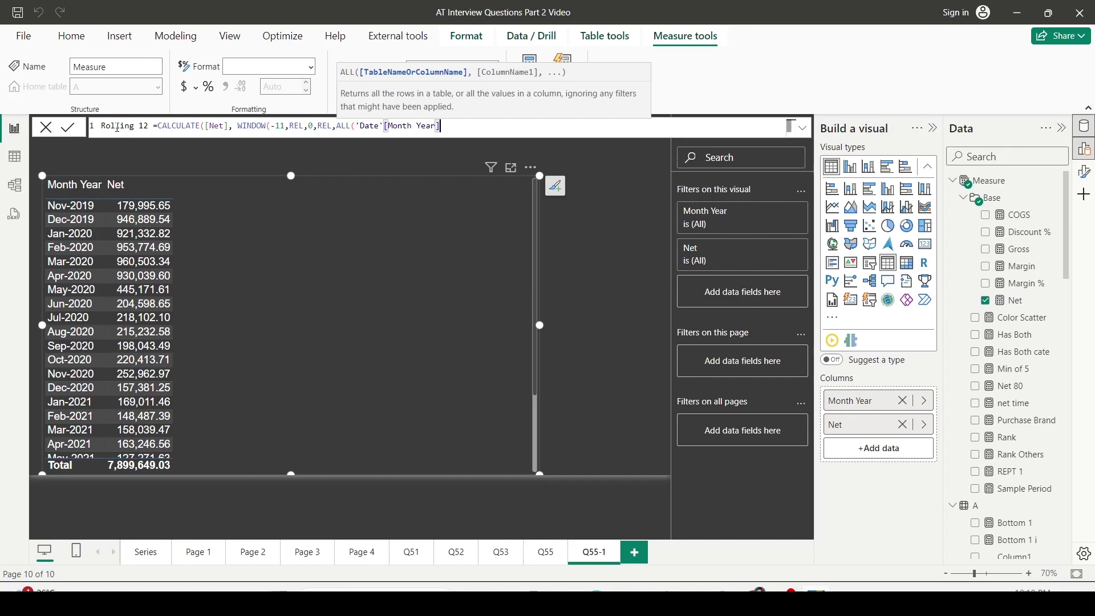
Step: Add 'Date'[Month Year sort] as the second column inside ALL and close the function
text(,da)
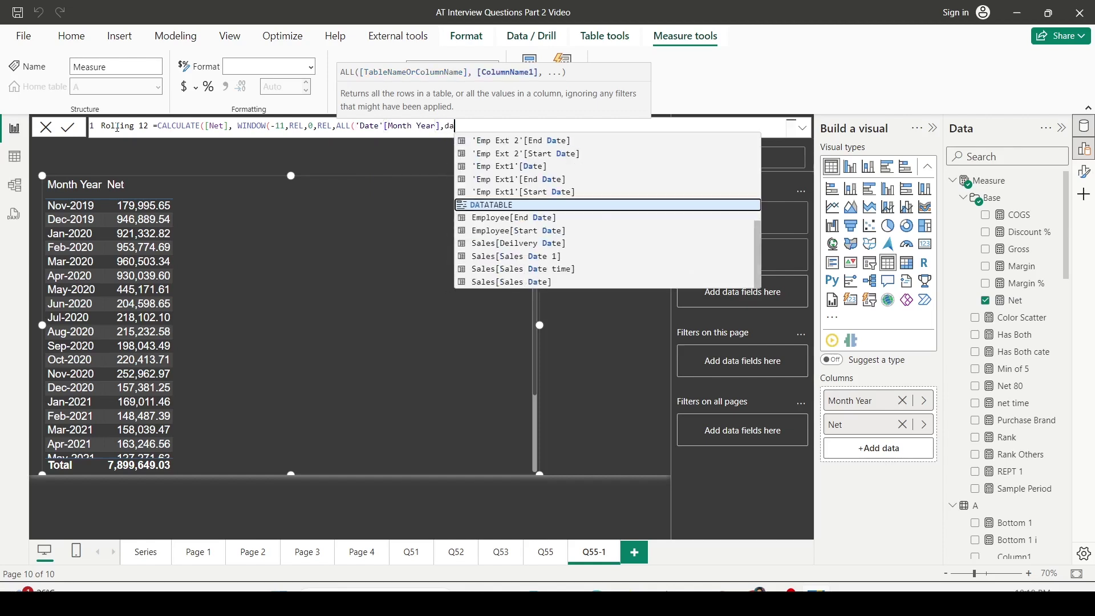
key(BackSpace)
key(BackSpace)
text(mon)
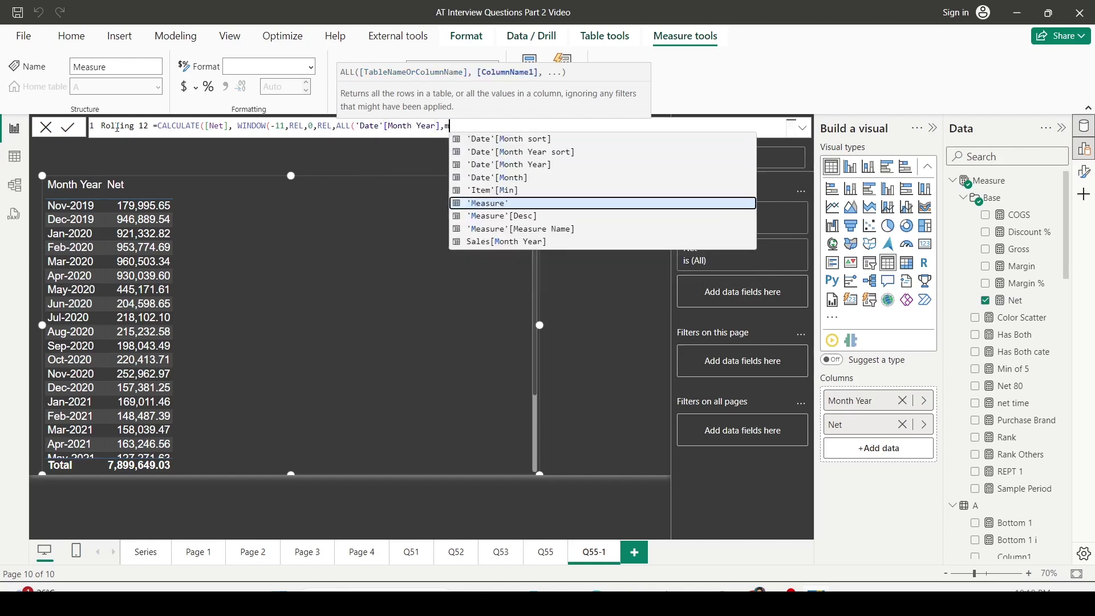
text(th)
key(Up)
key(Up)
key(Tab)
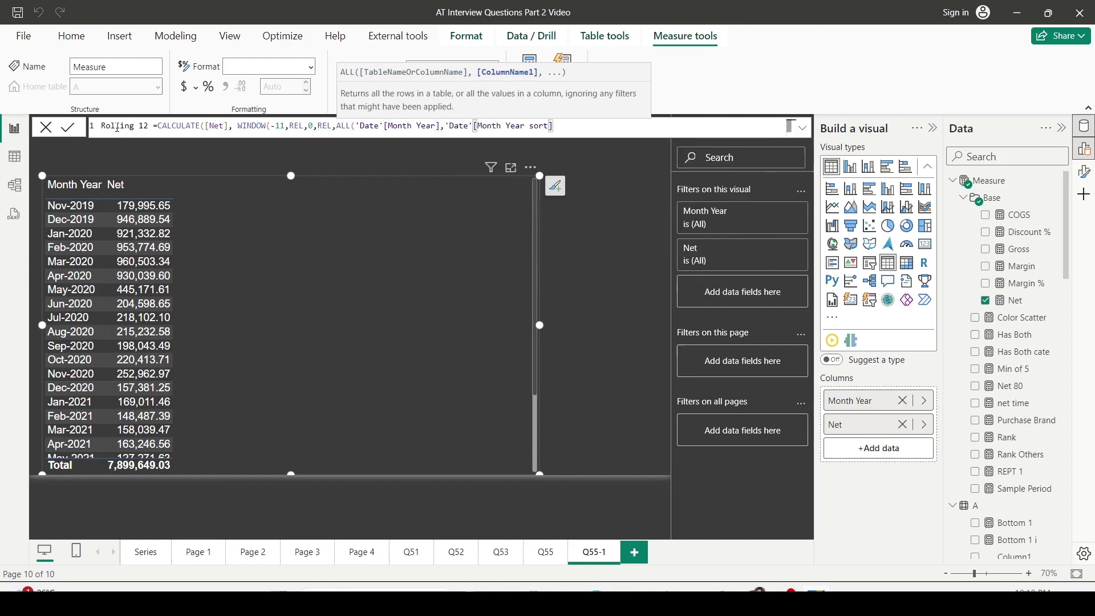
text())
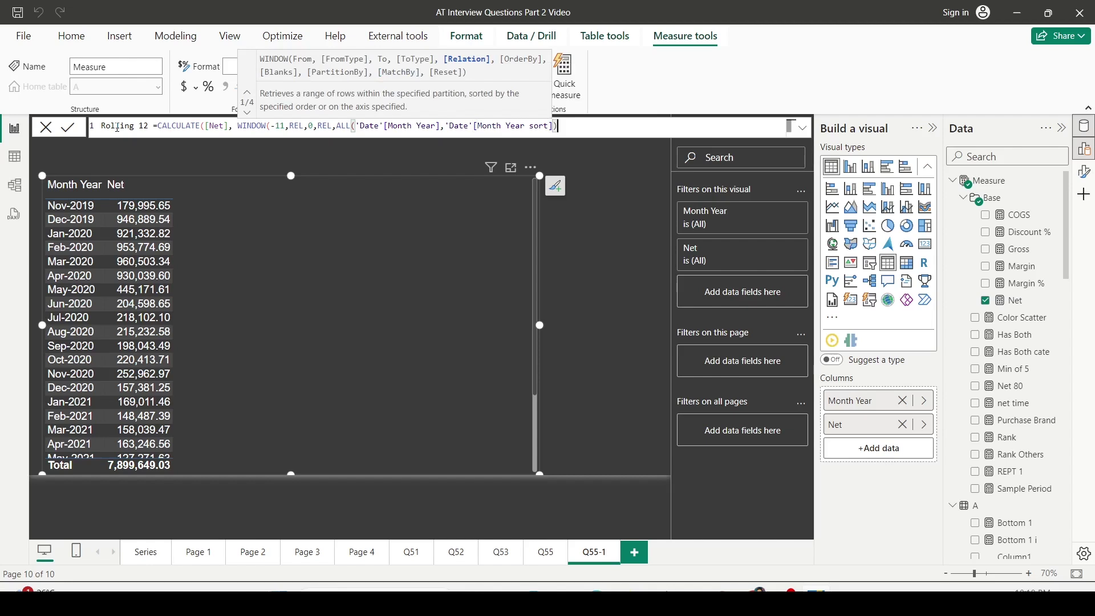
Step: Order the window with ORDERBY('Date'[Month Year sort]) and close all brackets of the Rolling 12 formula
text(,)
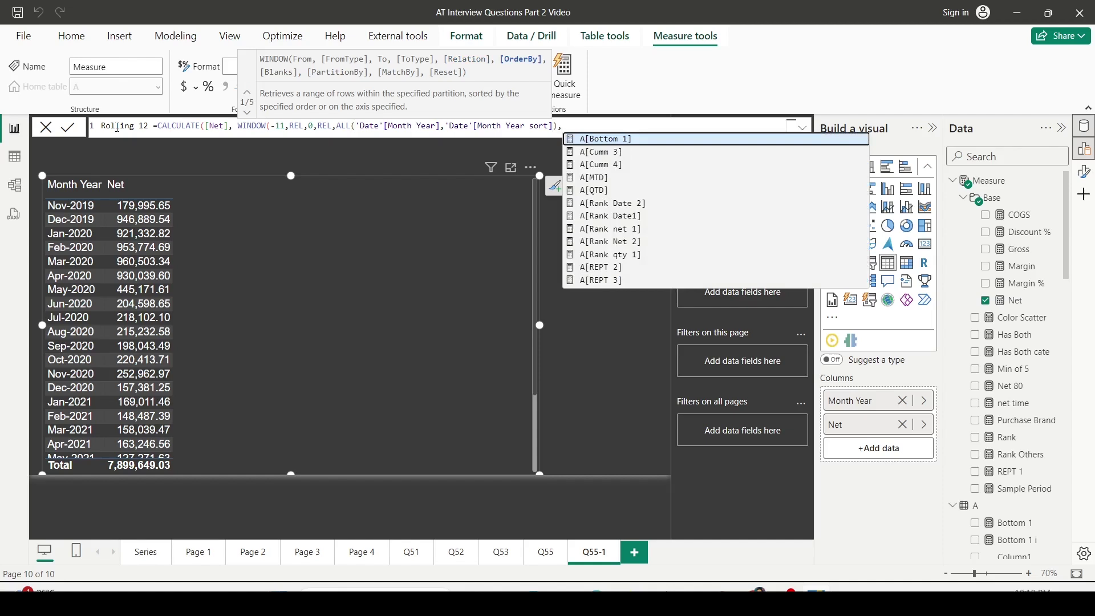
text(ord)
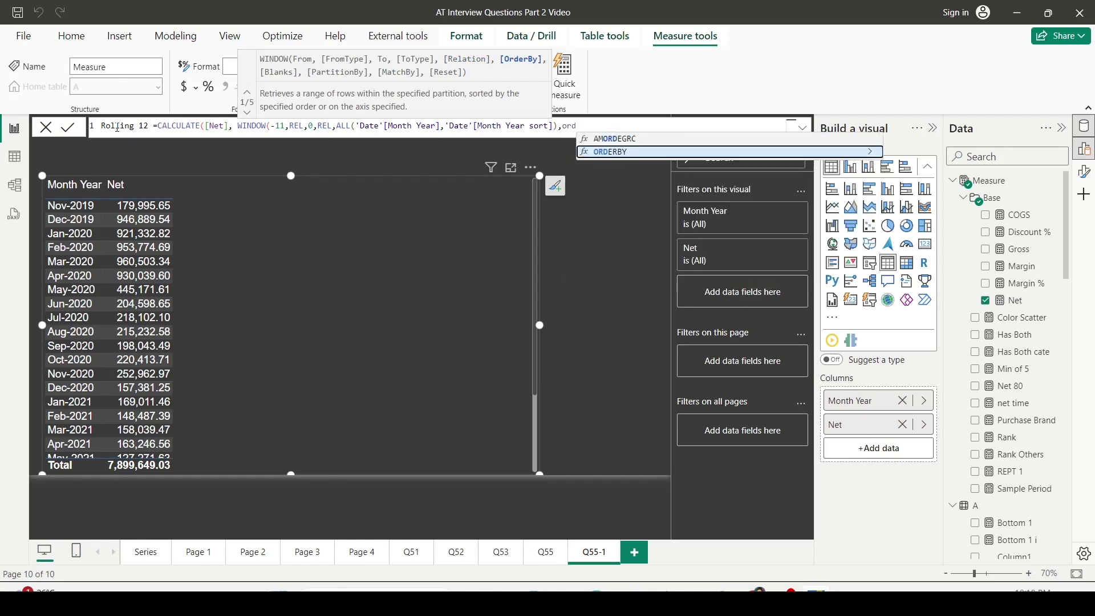
key(Tab)
text(month)
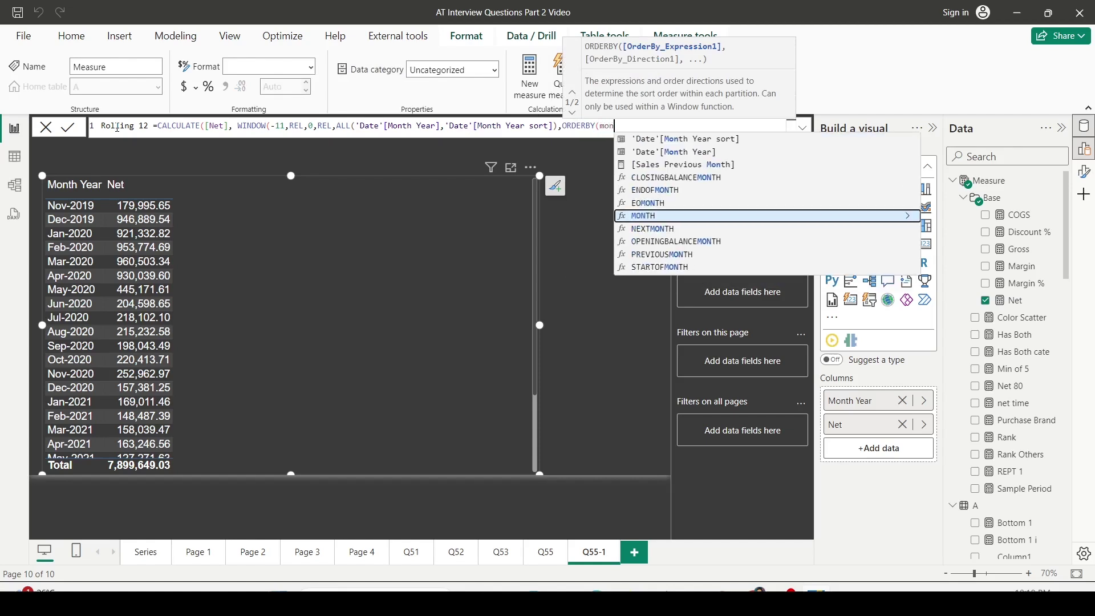
key(Up)
key(Up)
key(Up)
key(Up)
key(Up)
key(Up)
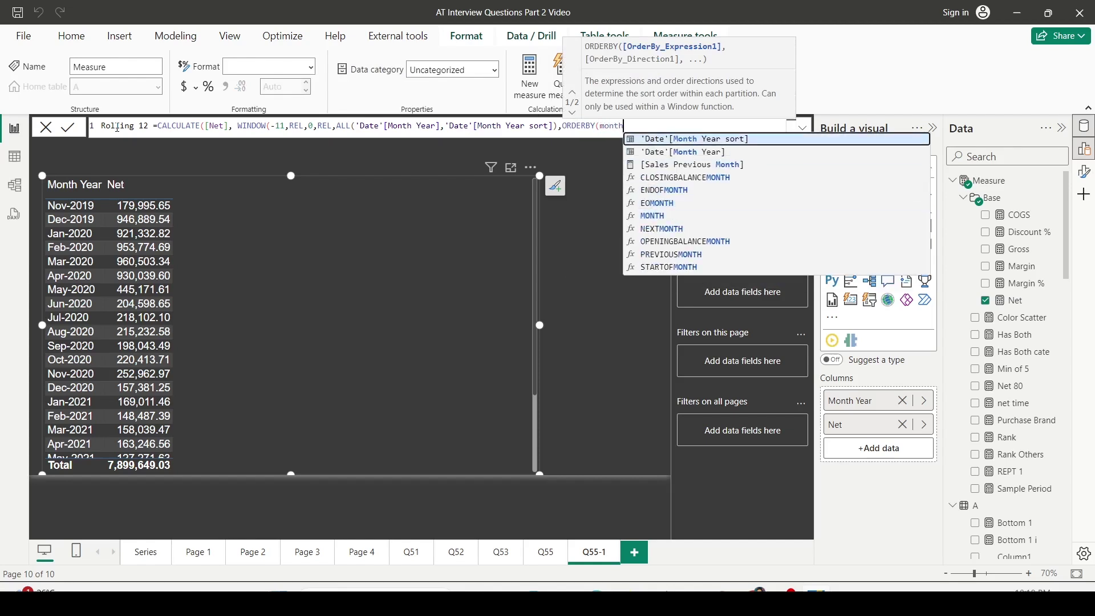
key(Tab)
text())))
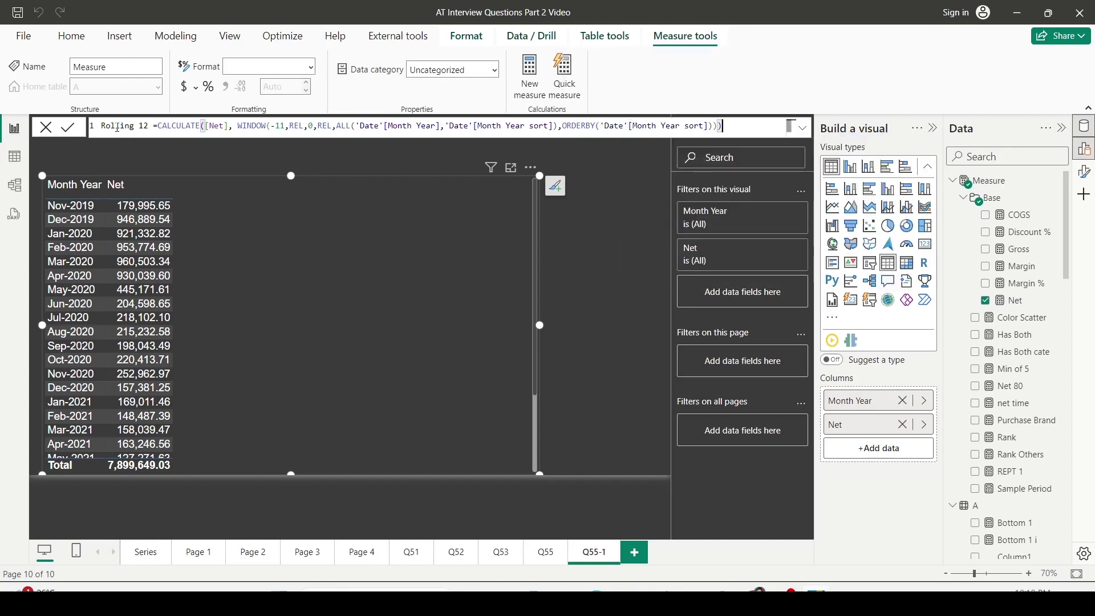
Step: Commit the Rolling 12 measure and add it to the Month Year table beside Net
key(Return)
scroll(1035, 324, down, 3)
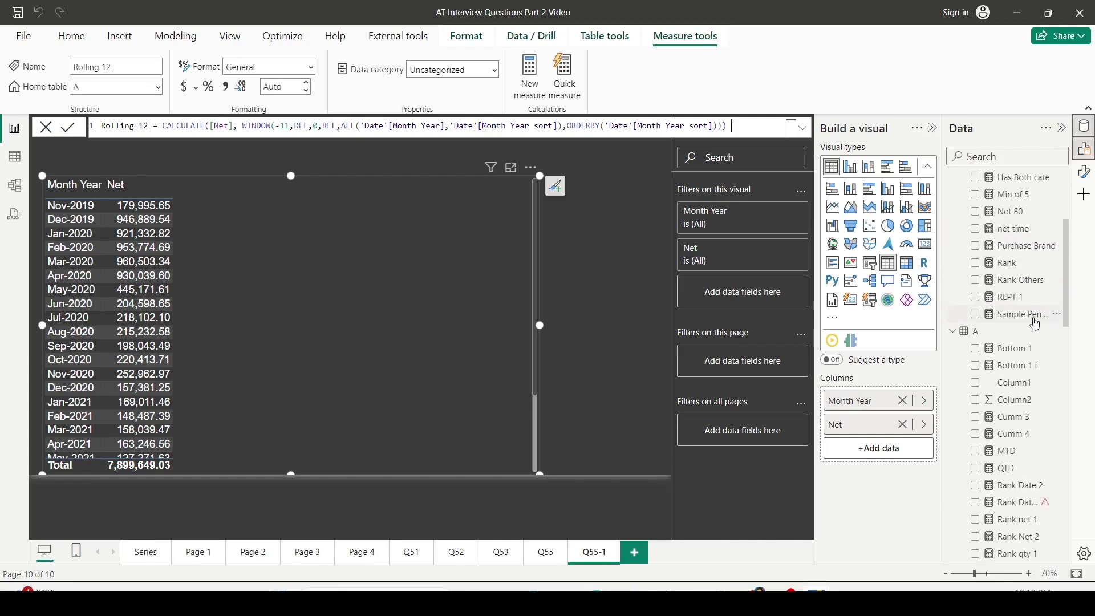
scroll(1035, 323, down, 4)
click(975, 371)
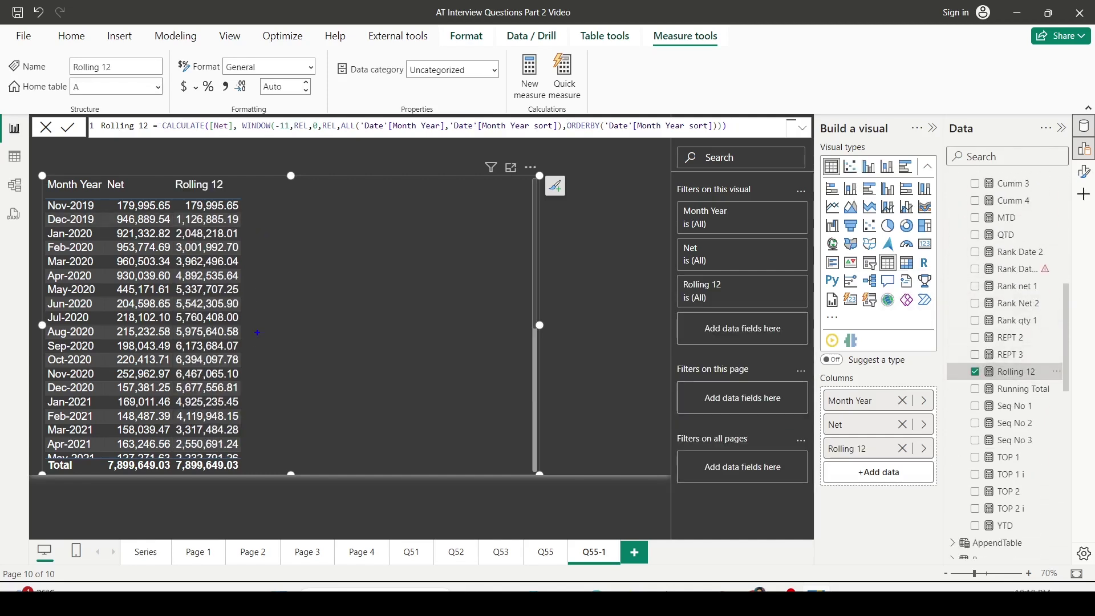
Step: Examine how the Rolling 12 values for Nov-2020 and Dec-2020 relate to the preceding months' Net values in the table
mouse_move(251, 349)
mouse_down()
mouse_move(251, 241)
mouse_move(183, 201)
mouse_up()
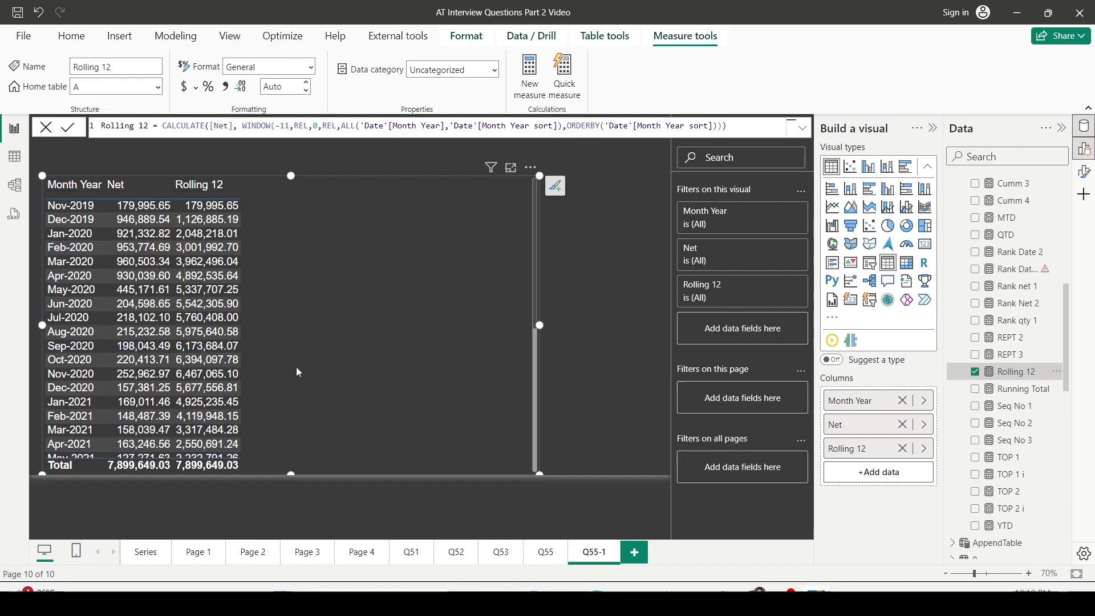
drag(260, 366, 40, 199)
key(b)
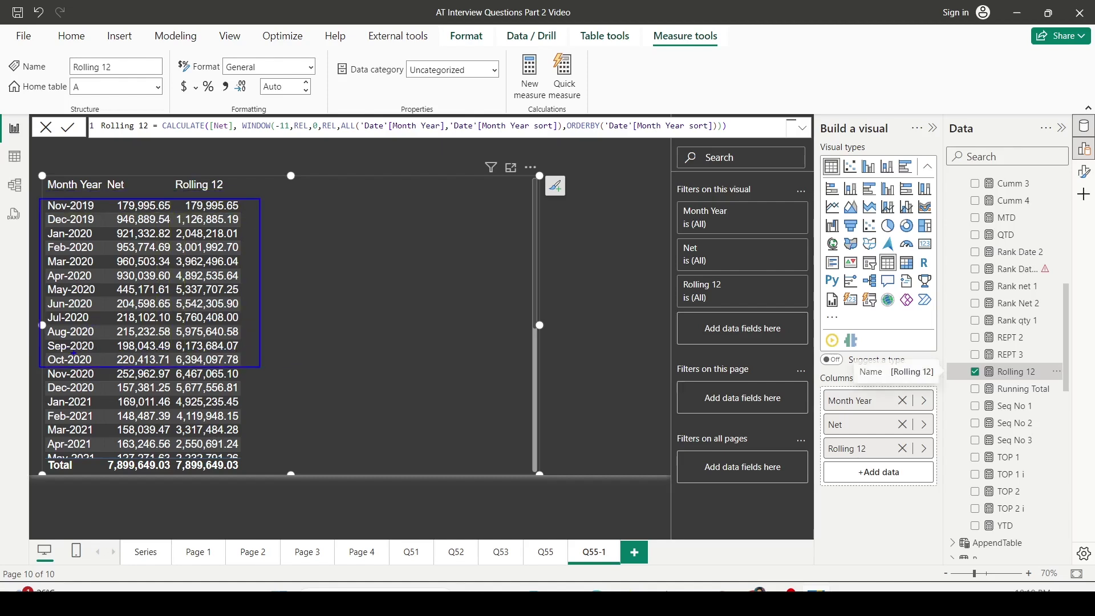
drag(33, 368, 260, 382)
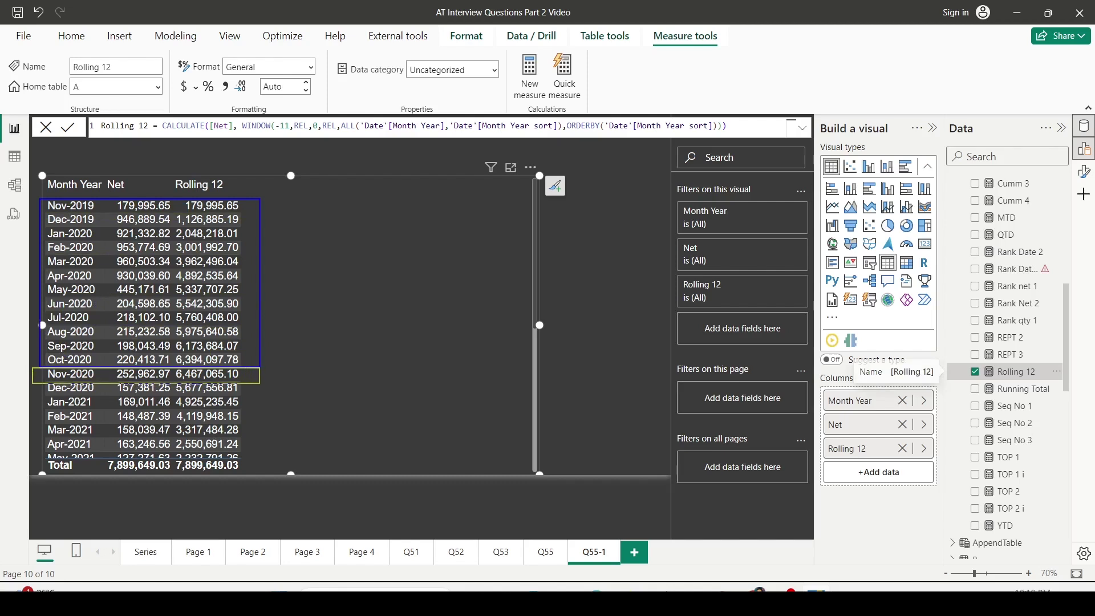
key(b)
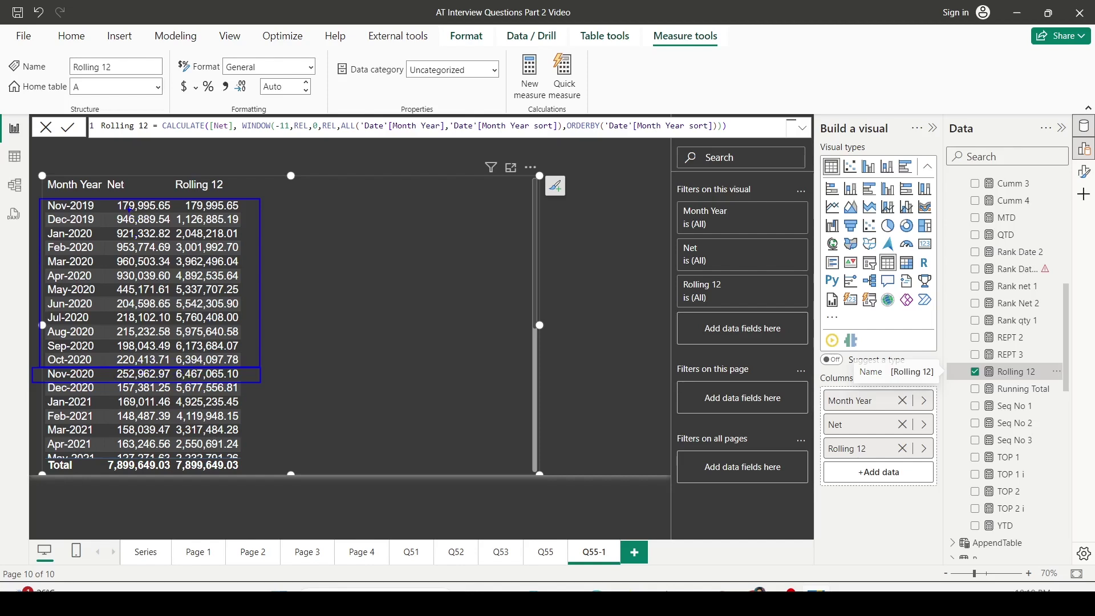
mouse_move(114, 199)
mouse_down()
mouse_move(128, 212)
mouse_move(173, 212)
mouse_up()
drag(117, 367, 173, 379)
drag(112, 214, 172, 226)
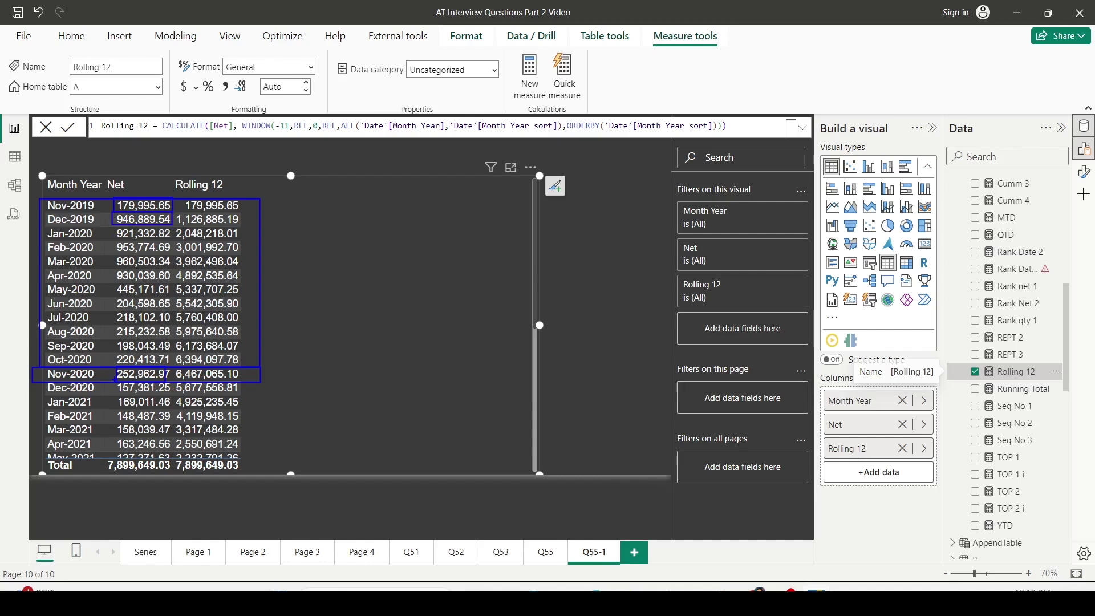
mouse_move(112, 378)
mouse_down()
mouse_move(153, 397)
mouse_move(181, 385)
mouse_move(250, 395)
mouse_up()
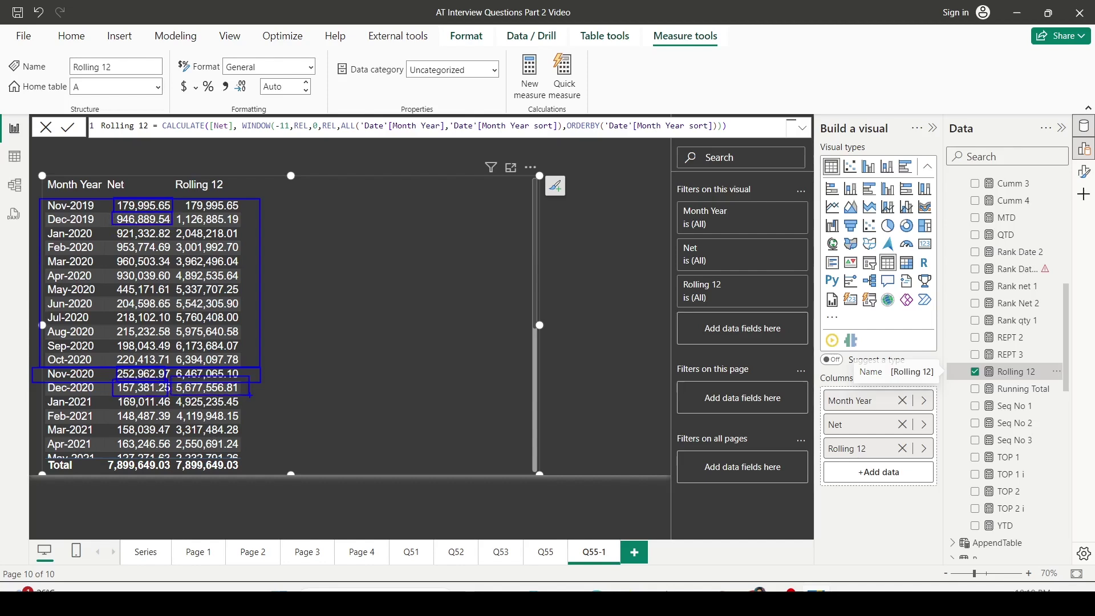
key(Escape)
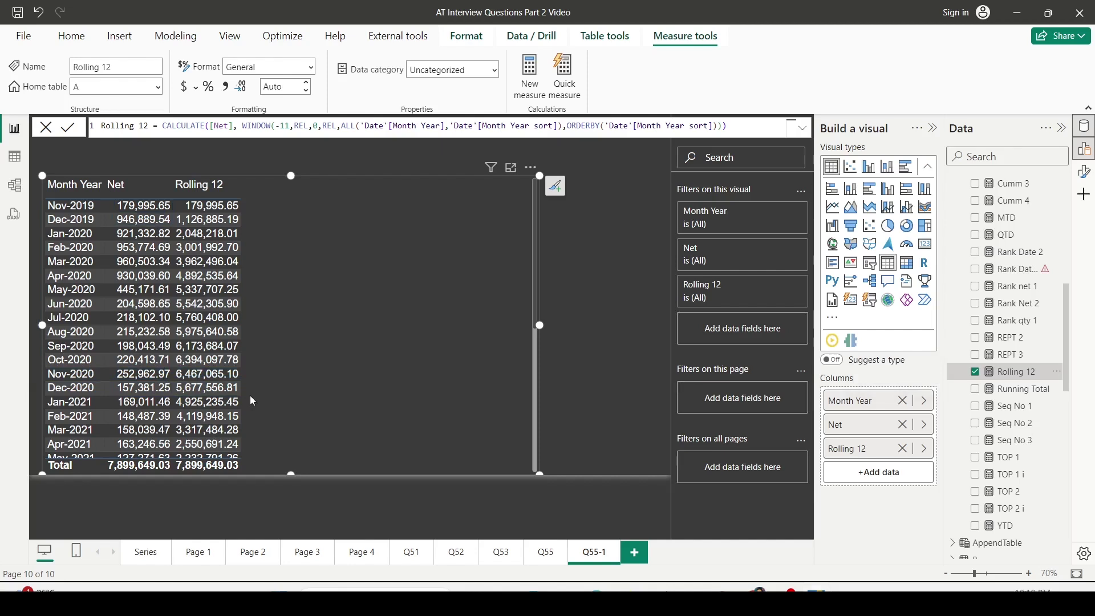
Step: Create a new measure named Rolling 12 Avg from a copy of the Rolling 12 formula
key(ctrl+a)
key(ctrl+c)
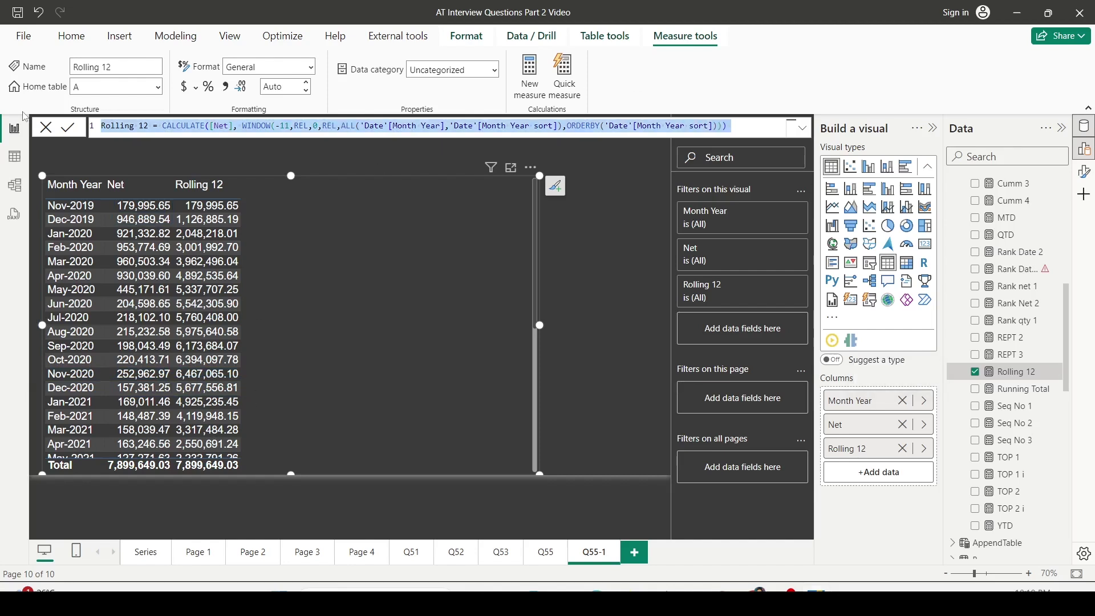
click(526, 91)
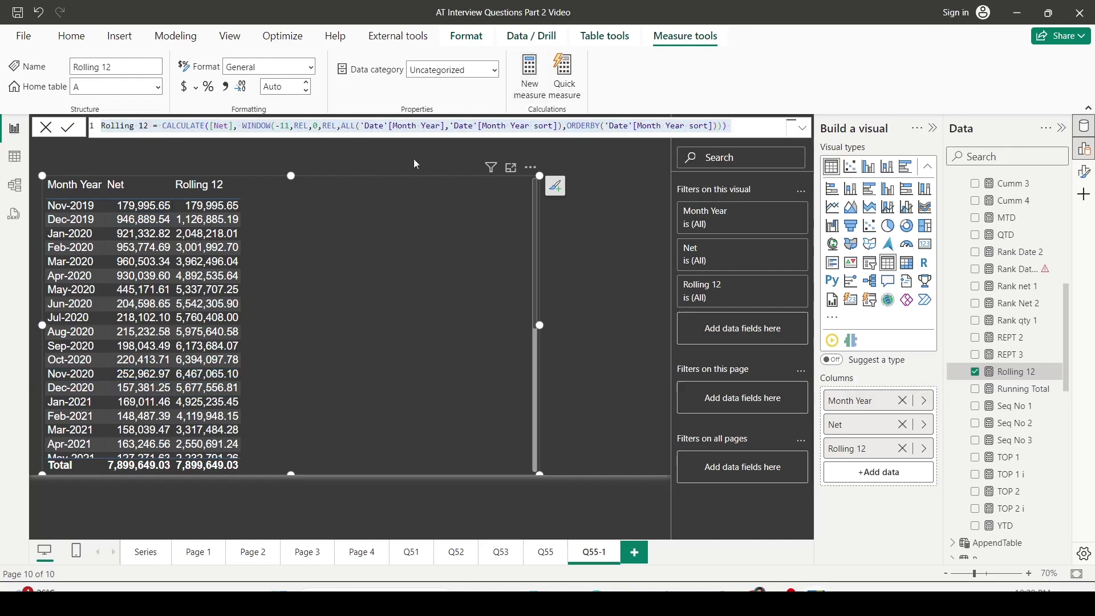
key(ctrl+v)
click(148, 126)
text(Avg)
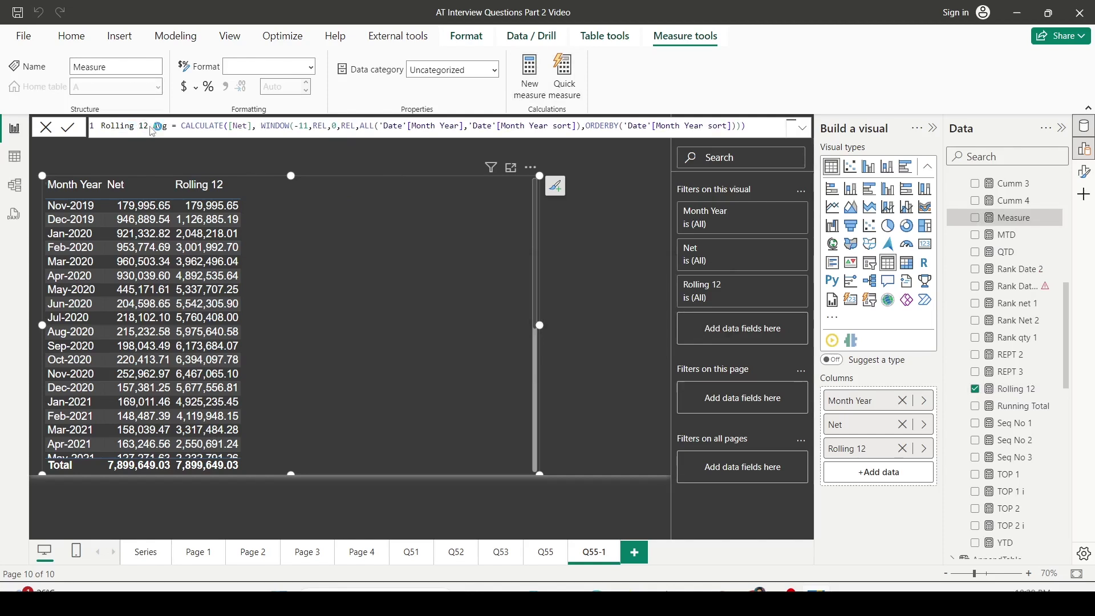
key(Return)
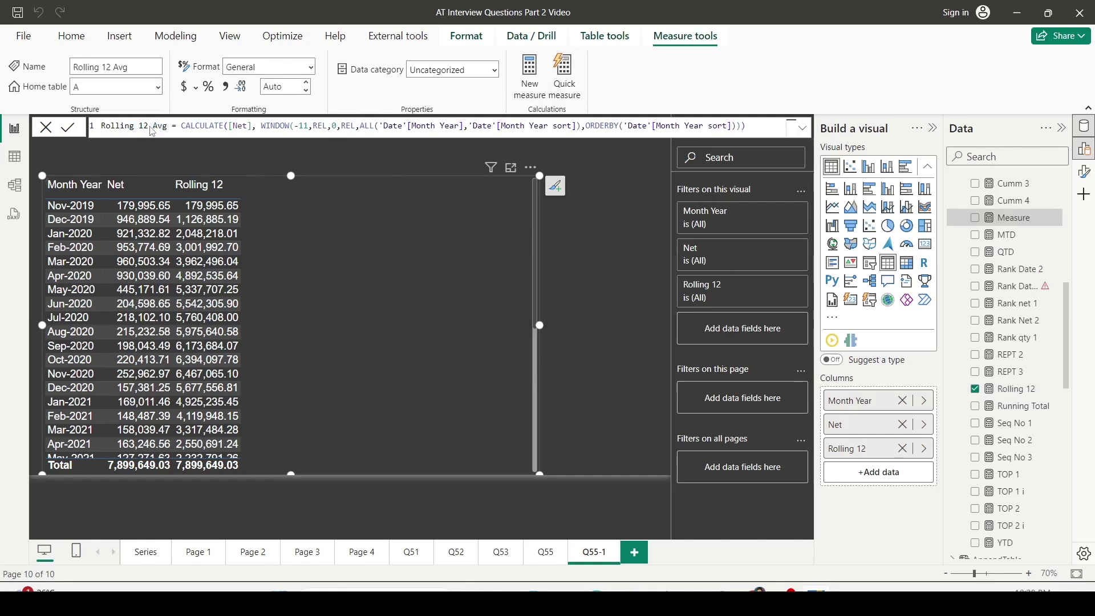
Step: Insert AVERAGEX over VALUES of 'Date'[Month Year] before [Net] inside the CALCULATE of Rolling 12 Avg
click(228, 126)
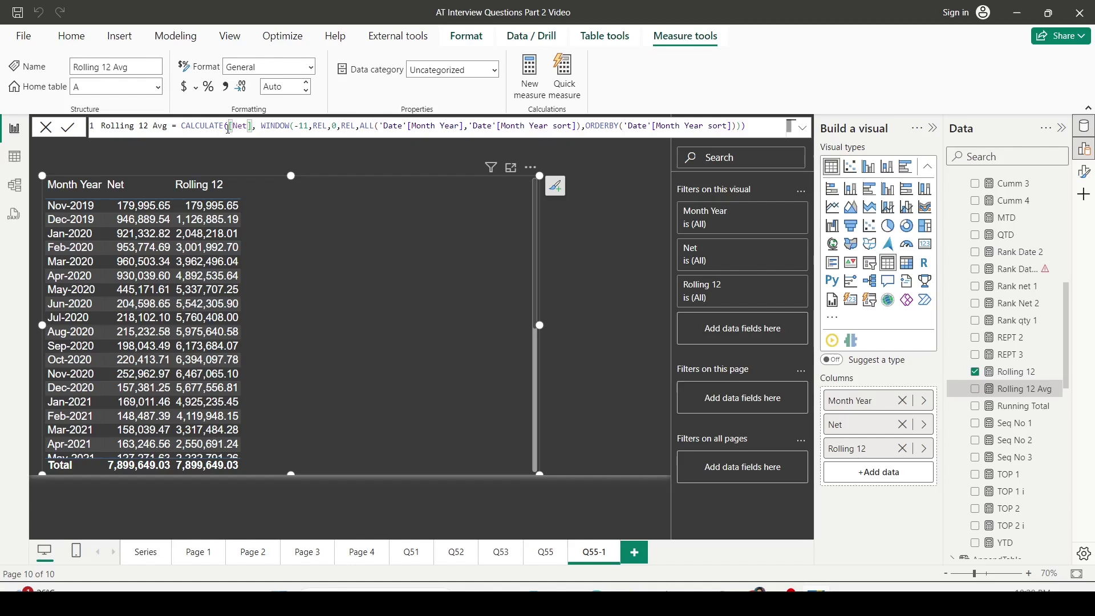
click(229, 127)
text(AVERAGEX()
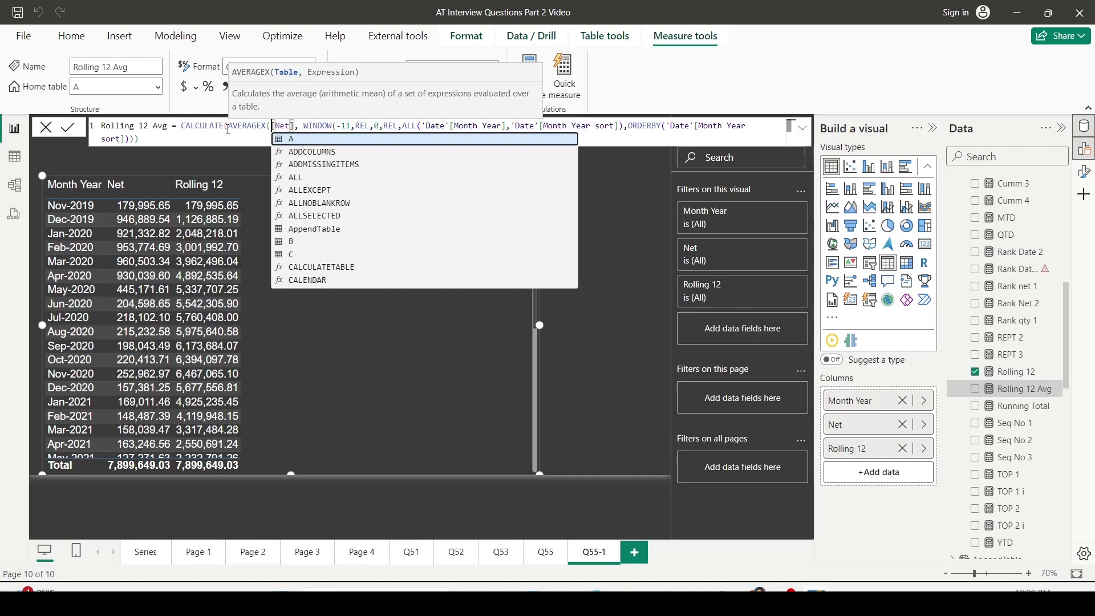
text(val)
key(Tab)
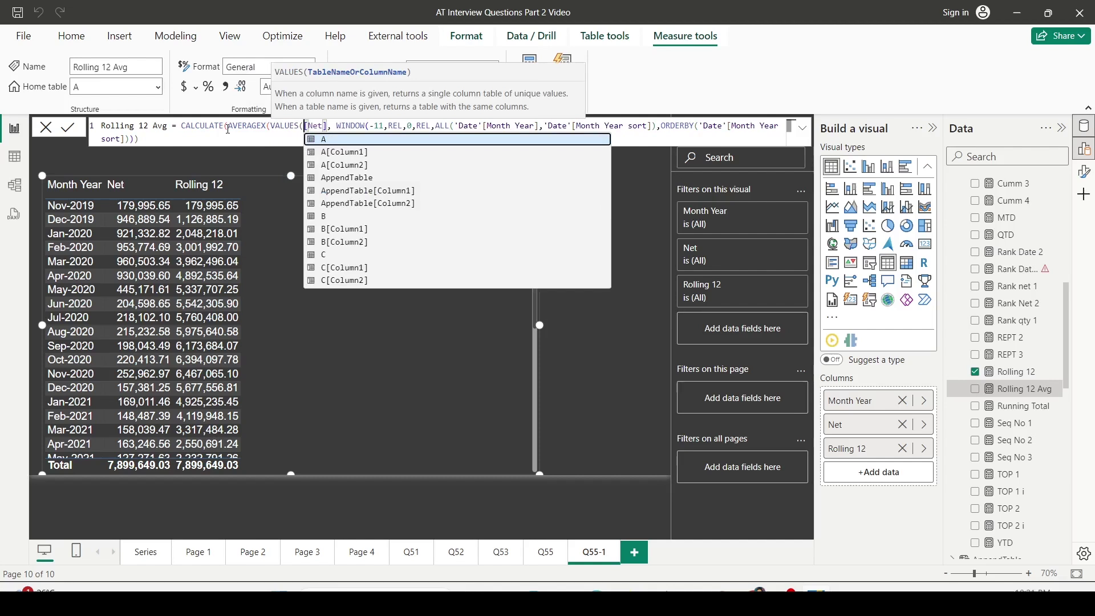
text(Date)
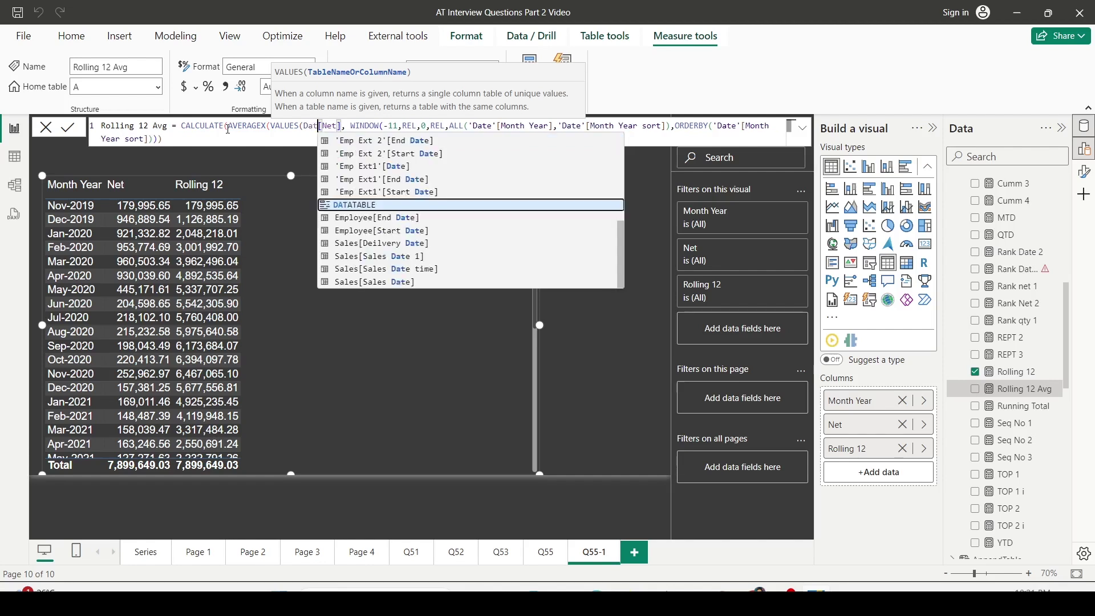
key(Down)
key(Down)
key(Down)
key(Down)
key(Tab)
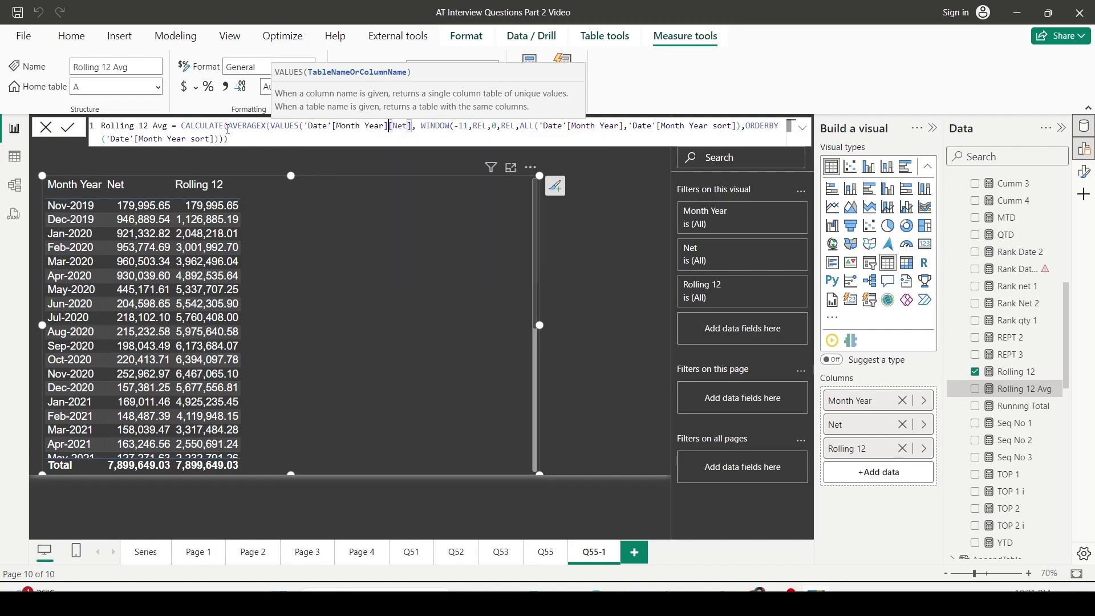
Step: Complete AVERAGEX with [Net] as its expression and add the Rolling 12 Avg measure to the table
text(),)
key(Right)
key(Right)
key(Right)
key(Right)
key(Right)
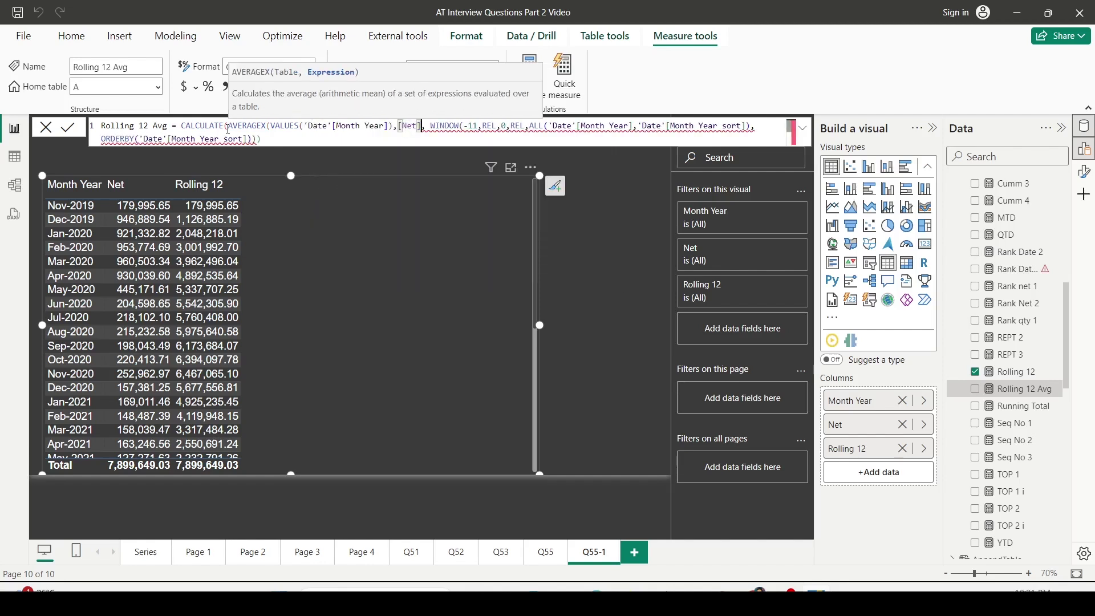
text())
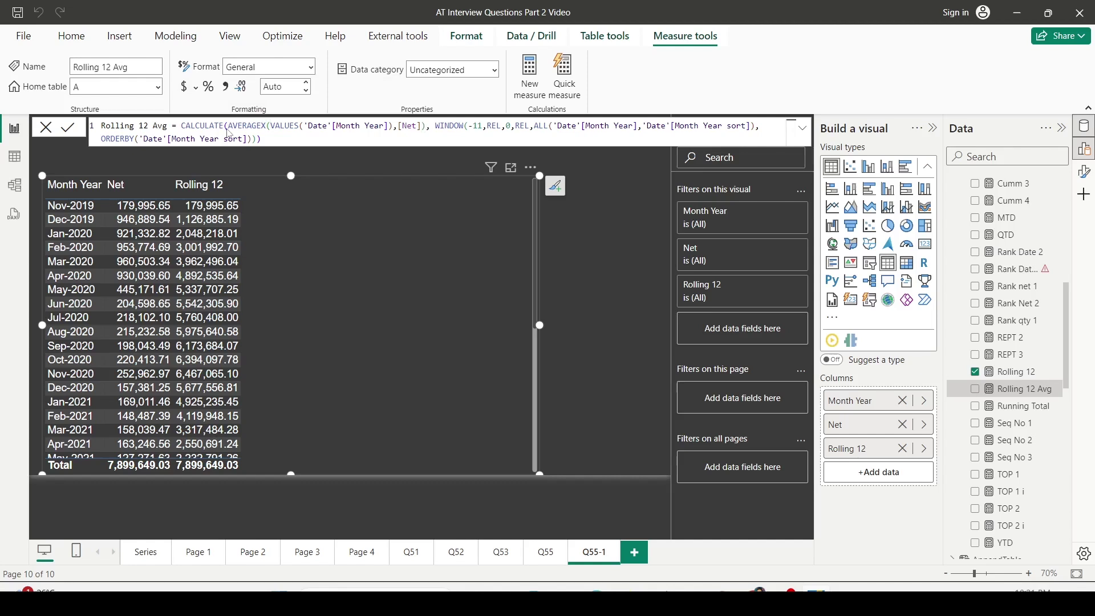
drag(1021, 388, 336, 235)
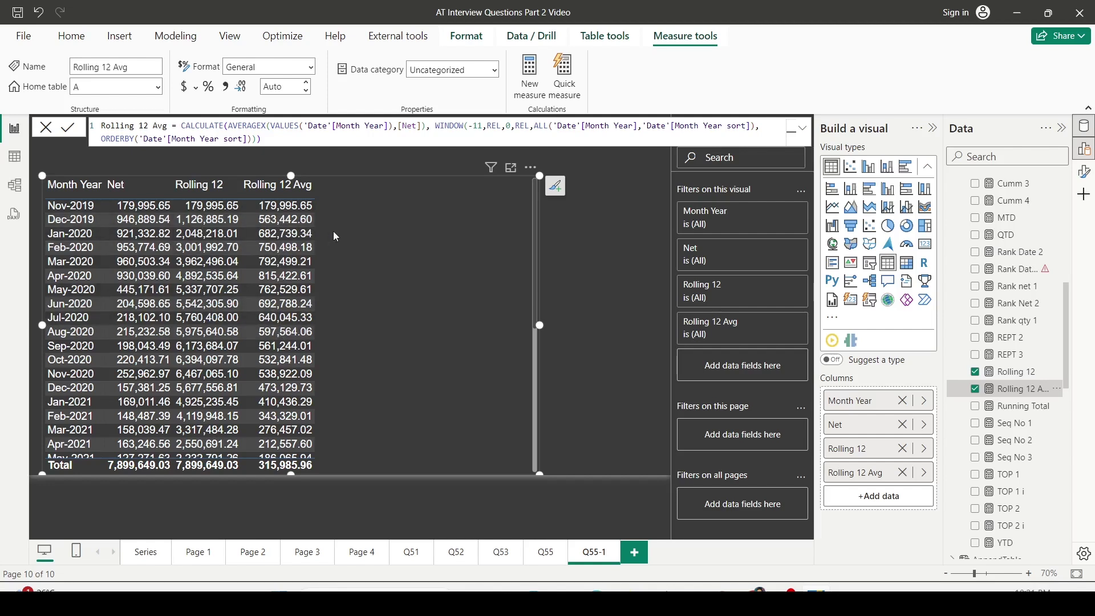
Step: Copy the Rolling 12 Avg formula into a new measure and name it Rolling 12 Avg1
drag(264, 138, 74, 126)
key(ctrl+c)
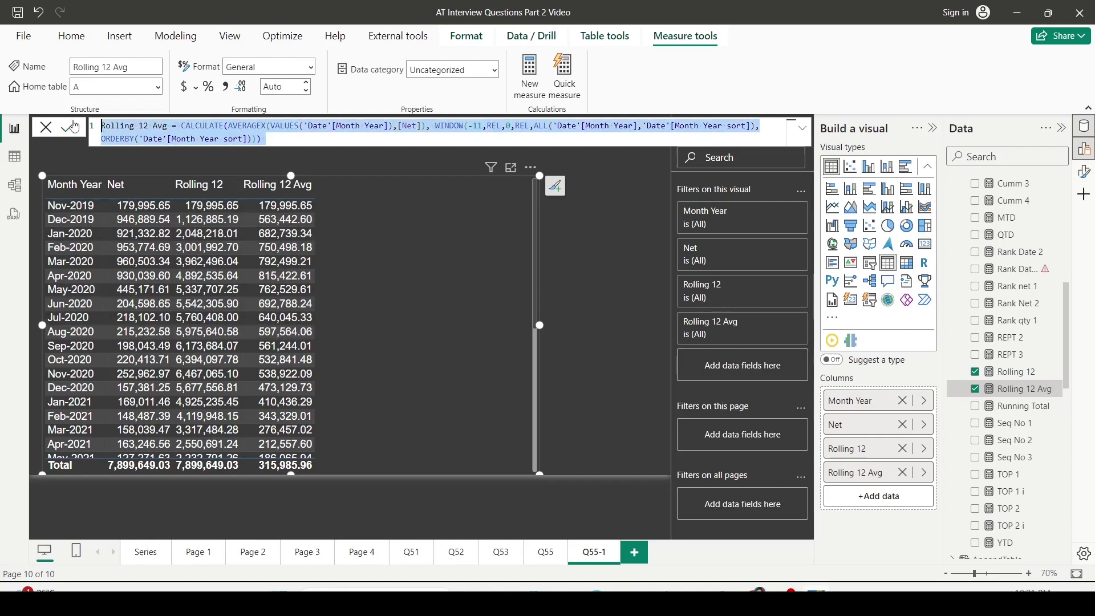
click(74, 127)
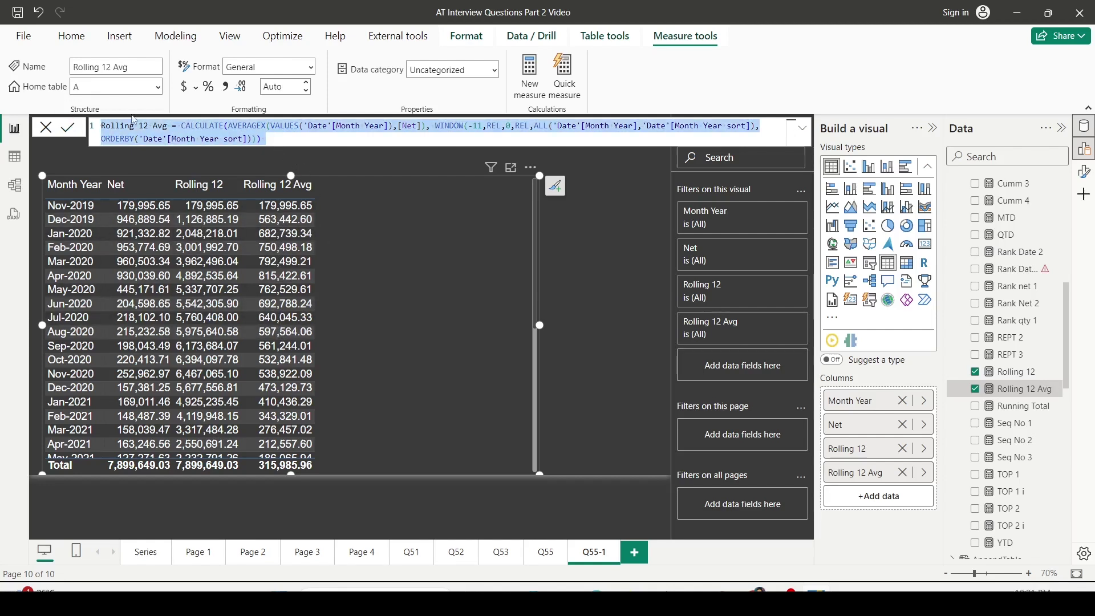
click(528, 84)
key(ctrl+v)
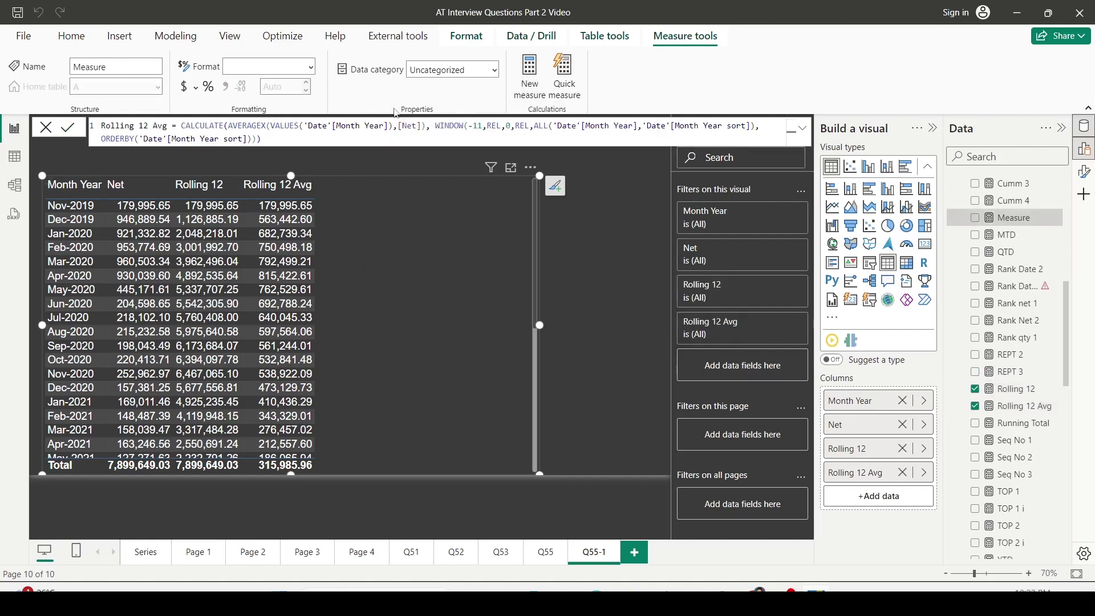
click(170, 127)
text(1)
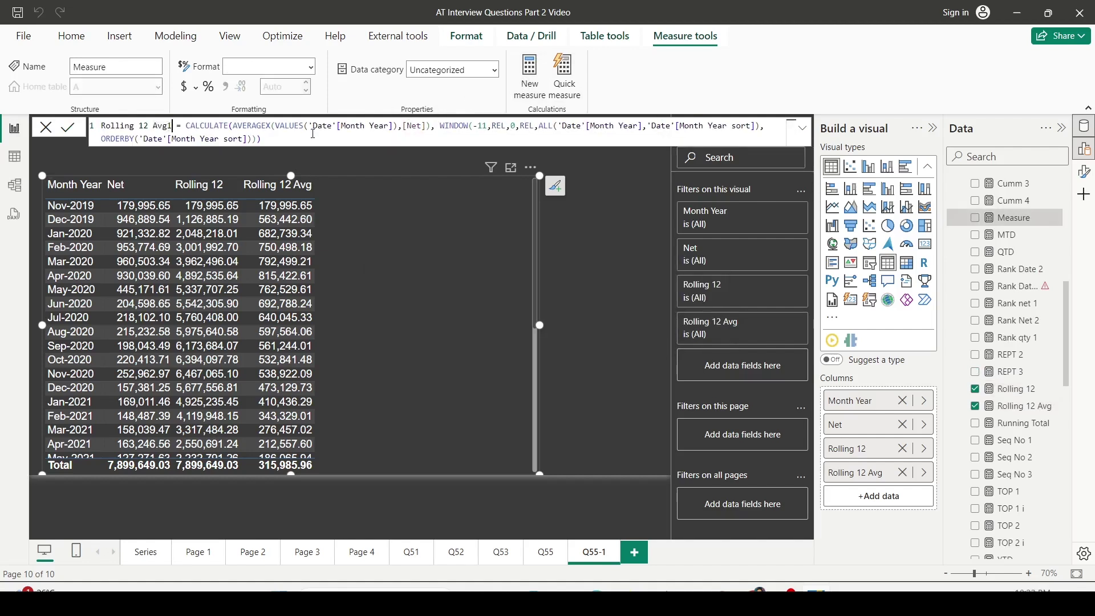
Step: Replace the WINDOW filter in the Rolling 12 Avg1 formula with a DATESINPERIOD function
click(437, 133)
drag(438, 136, 442, 145)
key(BackSpace)
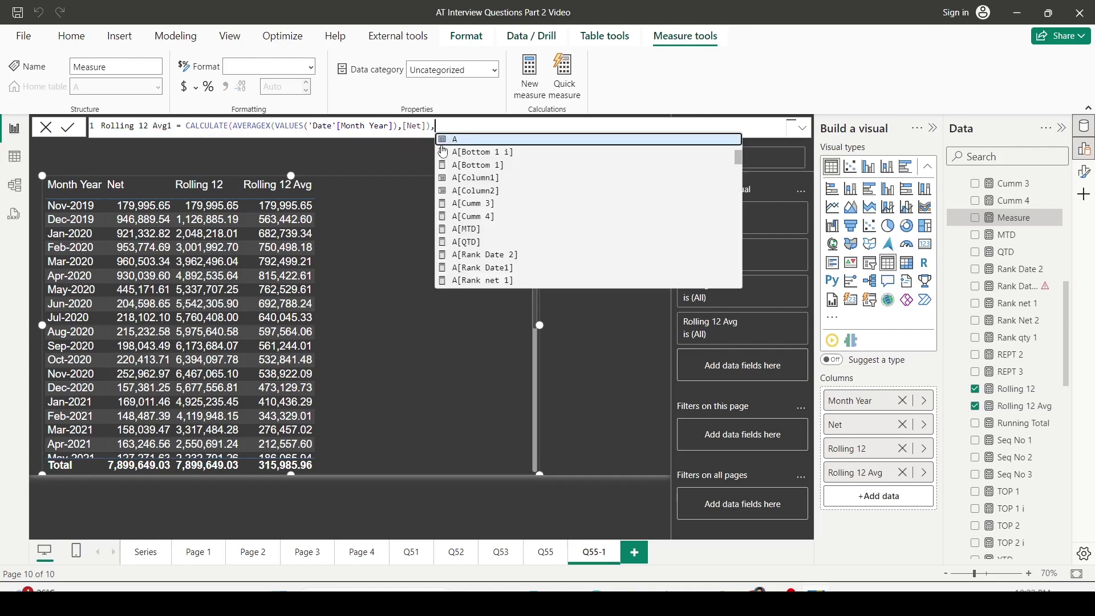
text(dates)
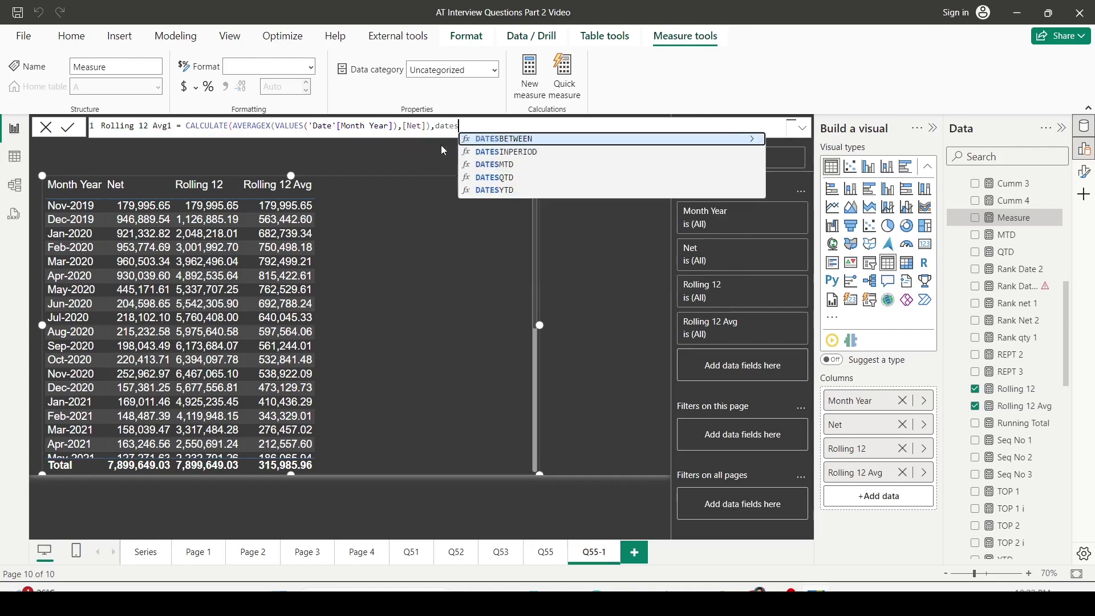
key(Down)
key(Tab)
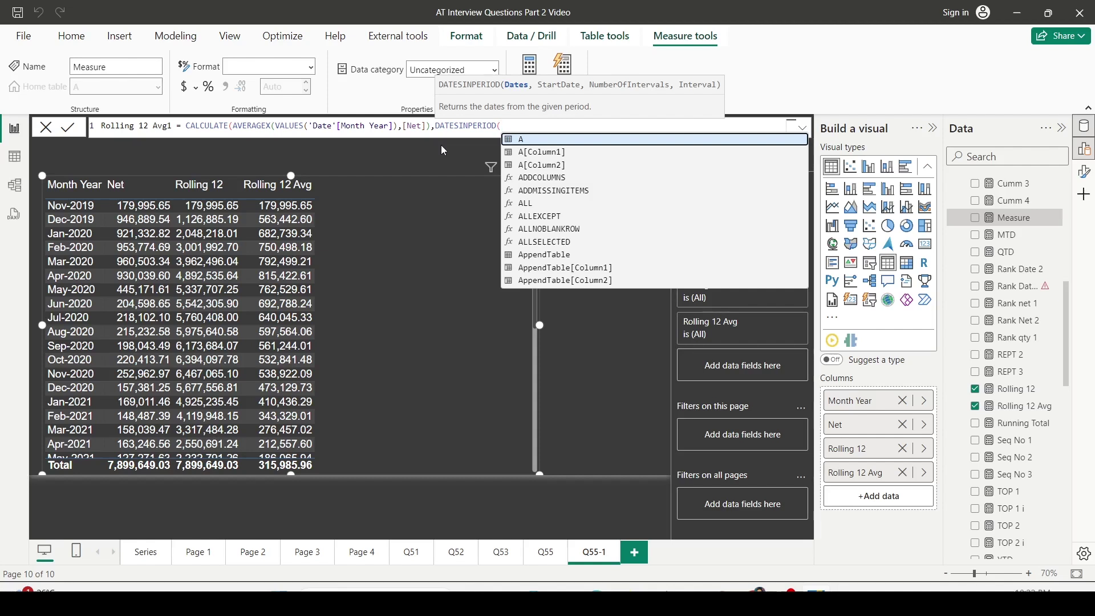
Step: Give DATESINPERIOD the 'Date'[Date] column as its dates and MAX('Date'[Date]) as its start date
text('Date'[Date])
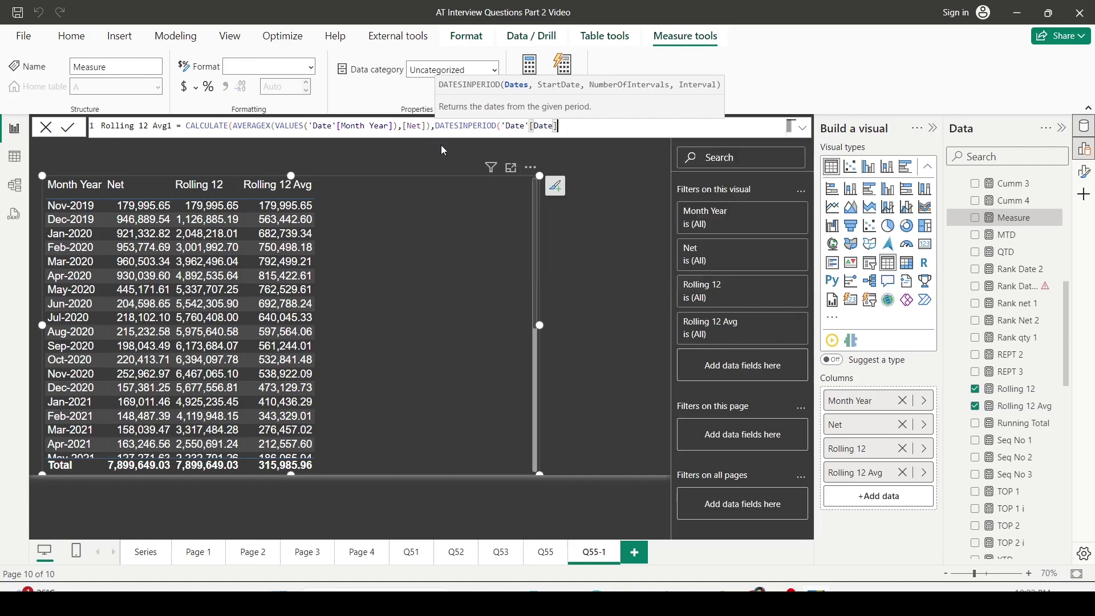
text(, max()
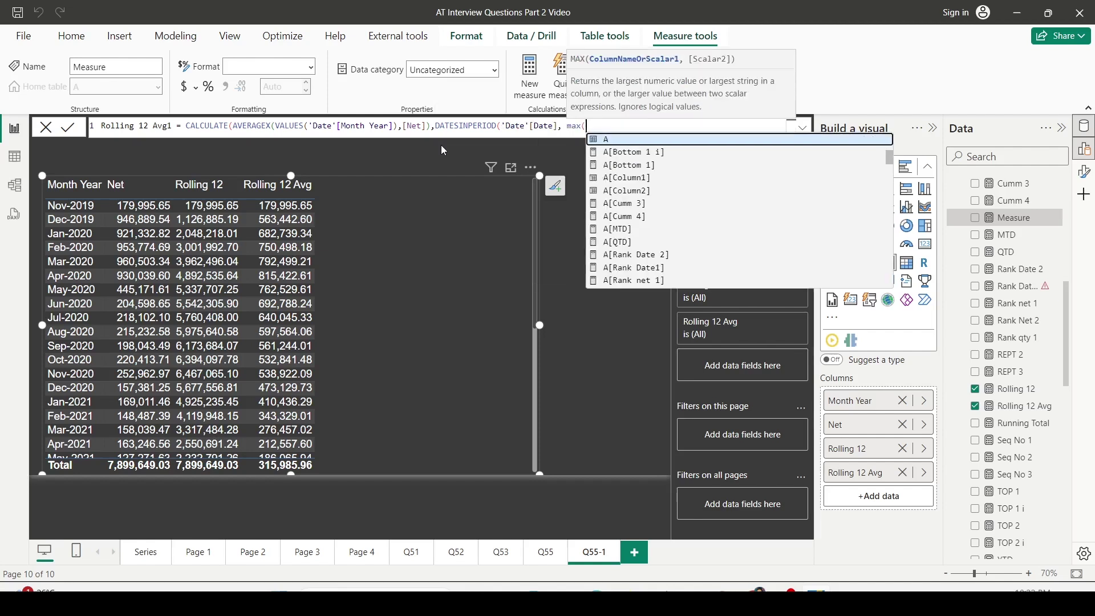
text(date)
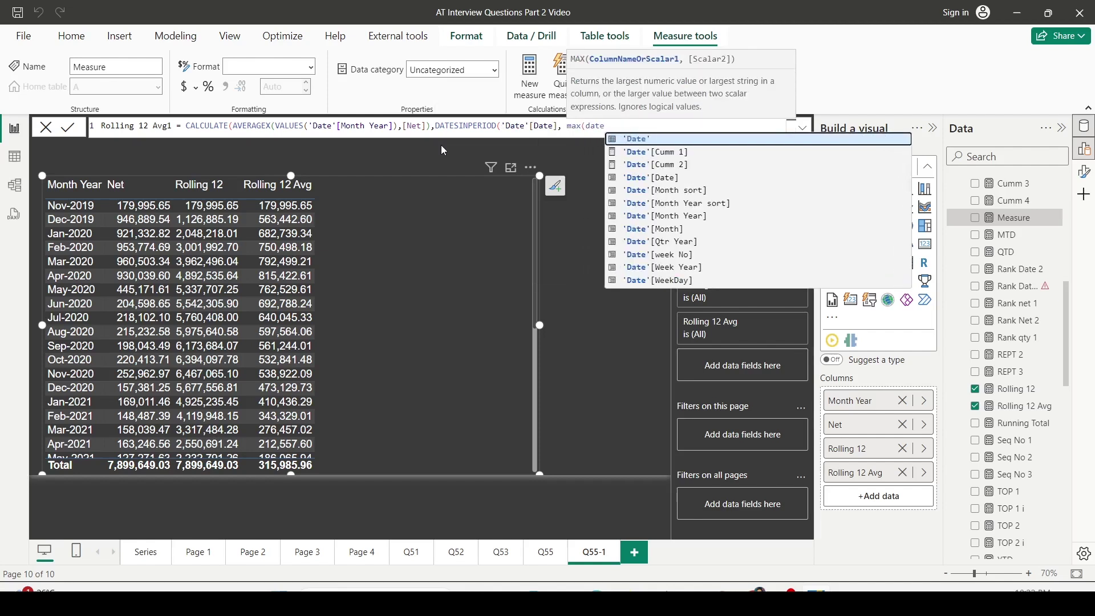
text([Date)
key(Tab)
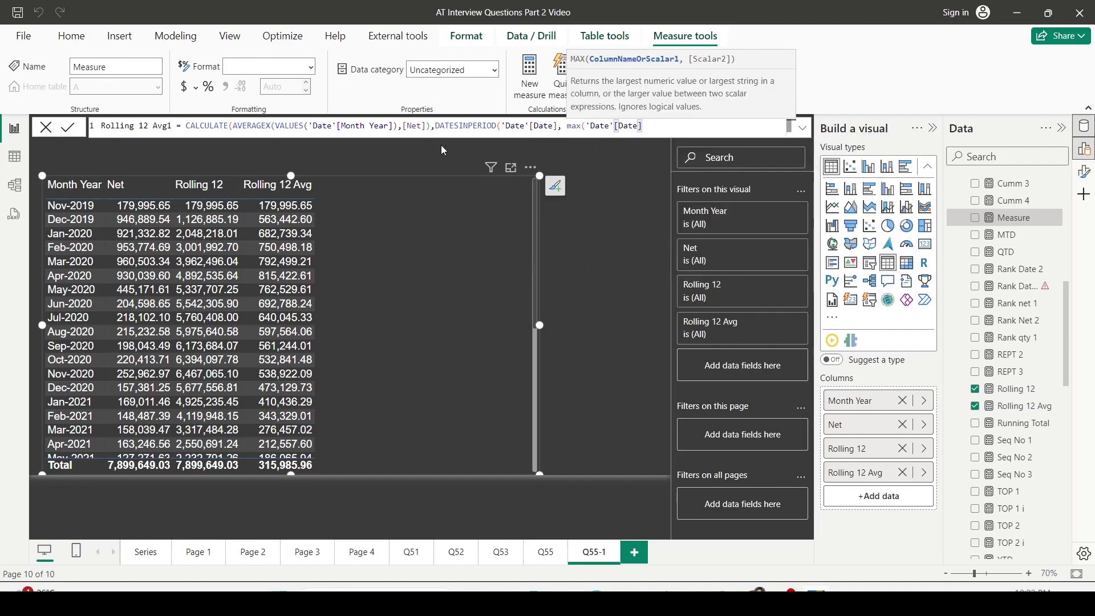
text(),)
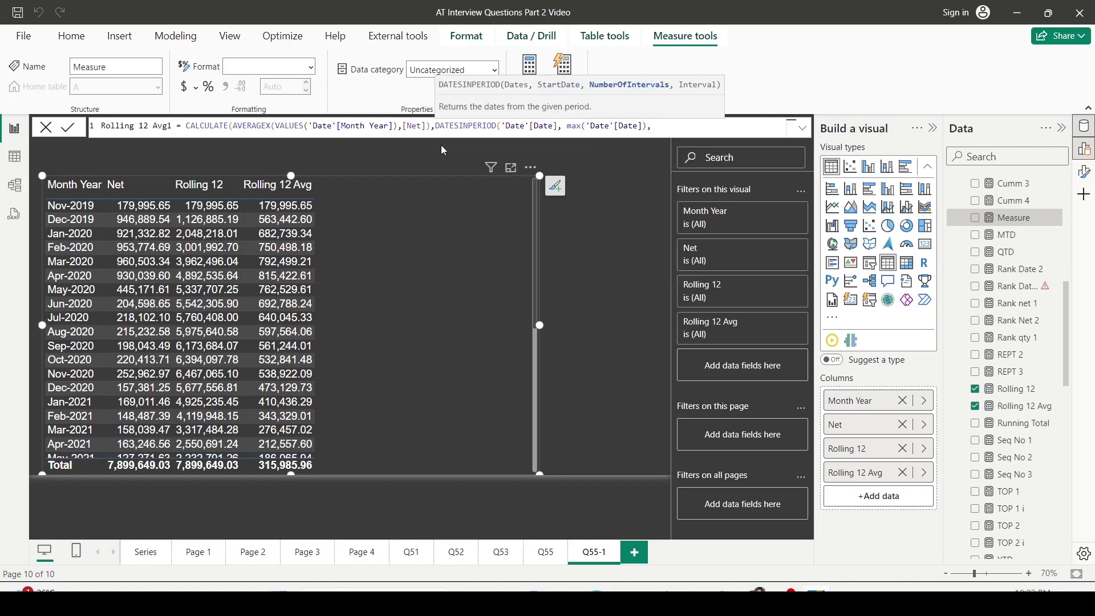
Step: Set the DATESINPERIOD interval to -12, MONTH, close the formula and commit the Rolling 12 Avg1 measure
text(-12,)
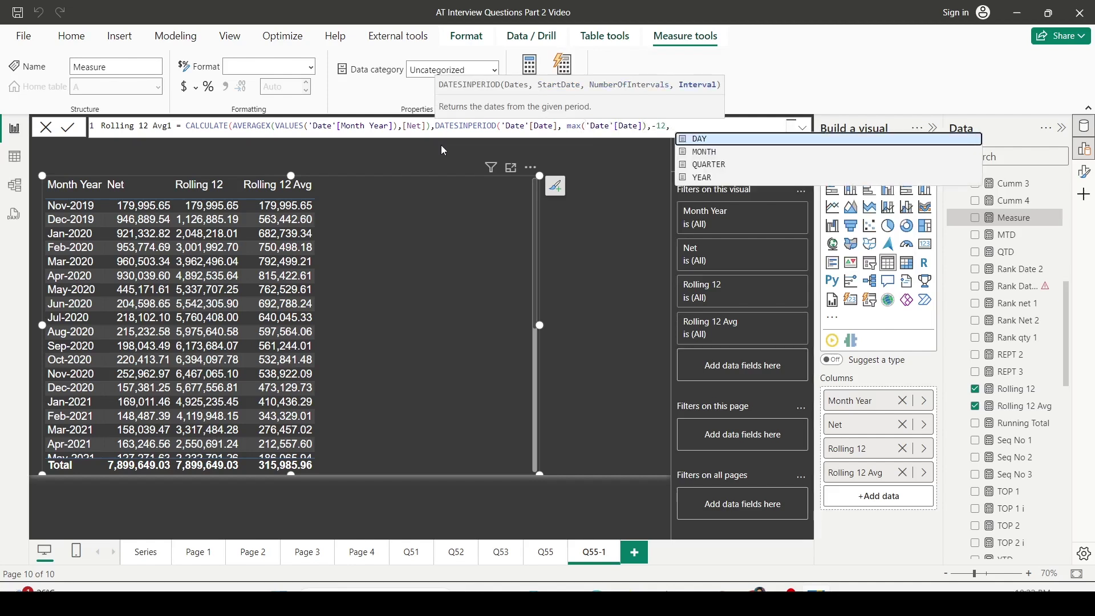
key(Down)
key(Tab)
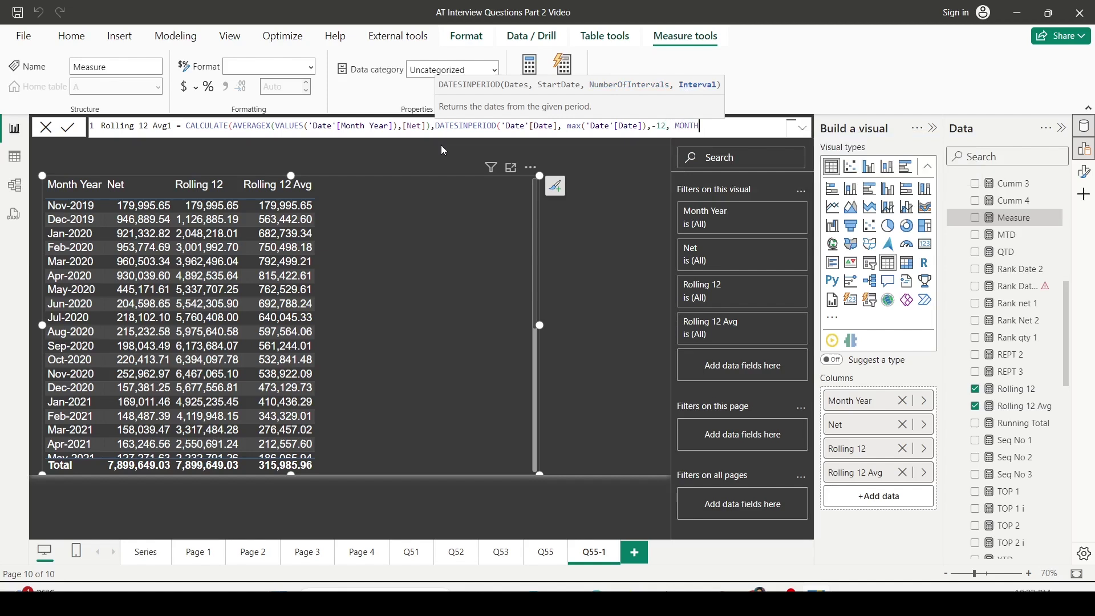
text()))
key(Return)
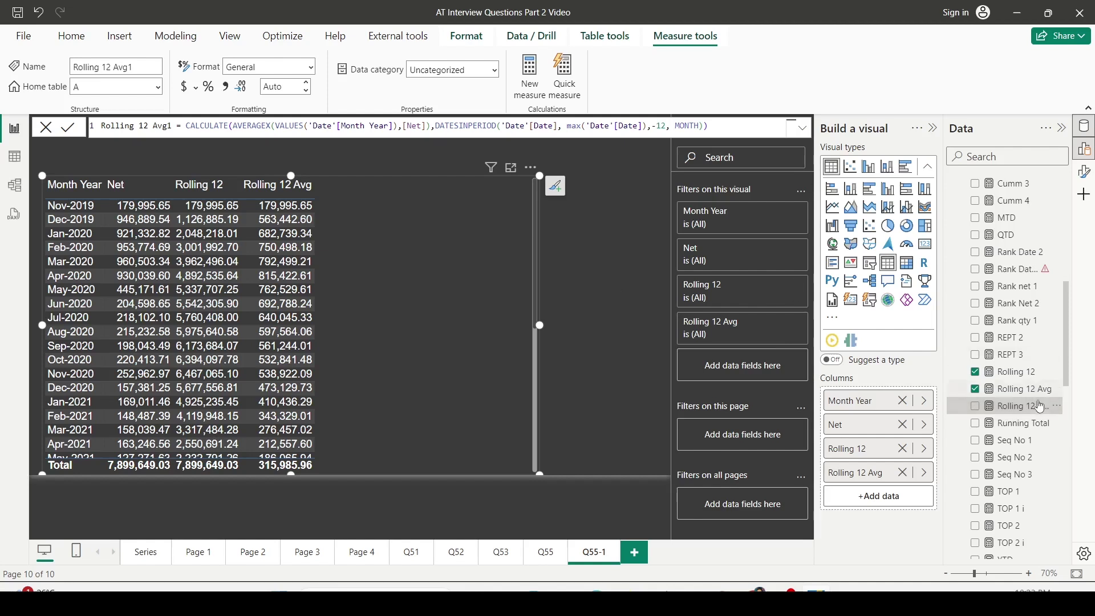
Step: Add Rolling 12 Avg1 to the table and compare its monthly values and total with those of Rolling 12 Avg
drag(1034, 413, 411, 204)
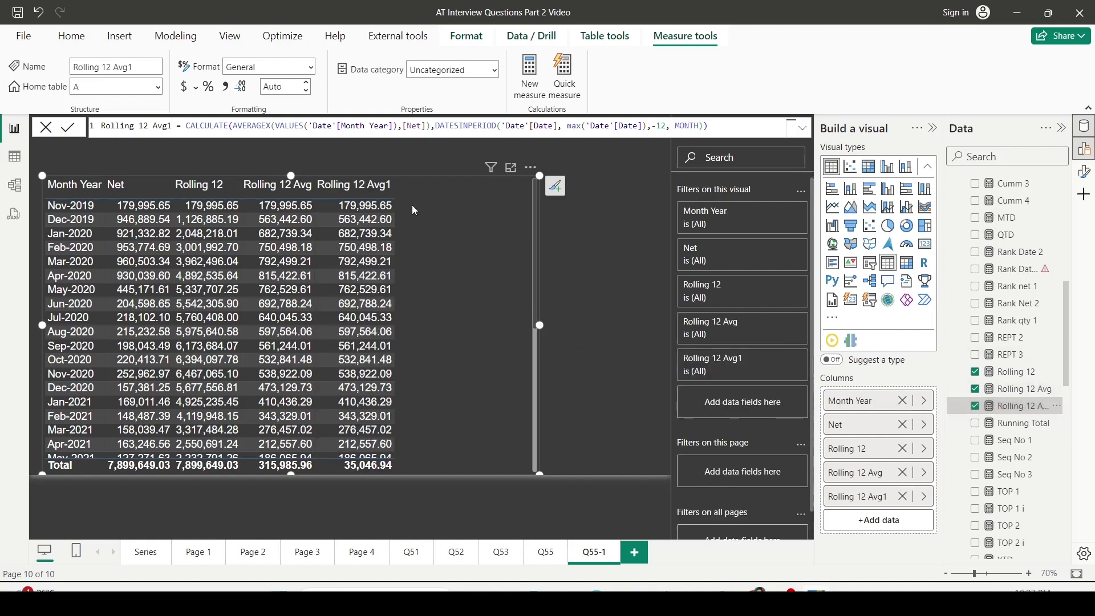
drag(259, 204, 376, 456)
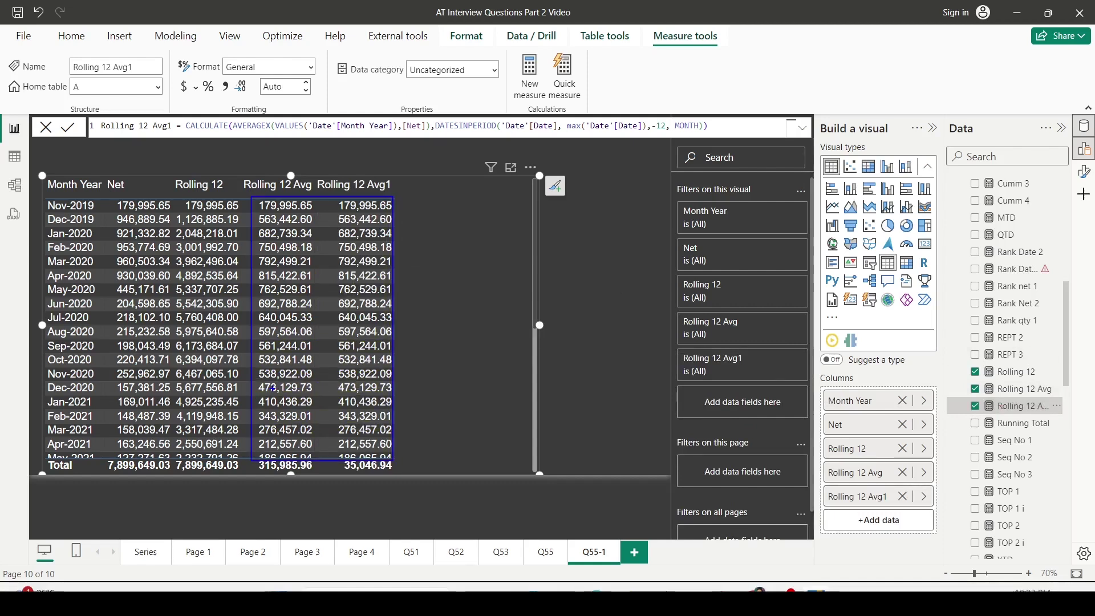
drag(257, 375, 393, 467)
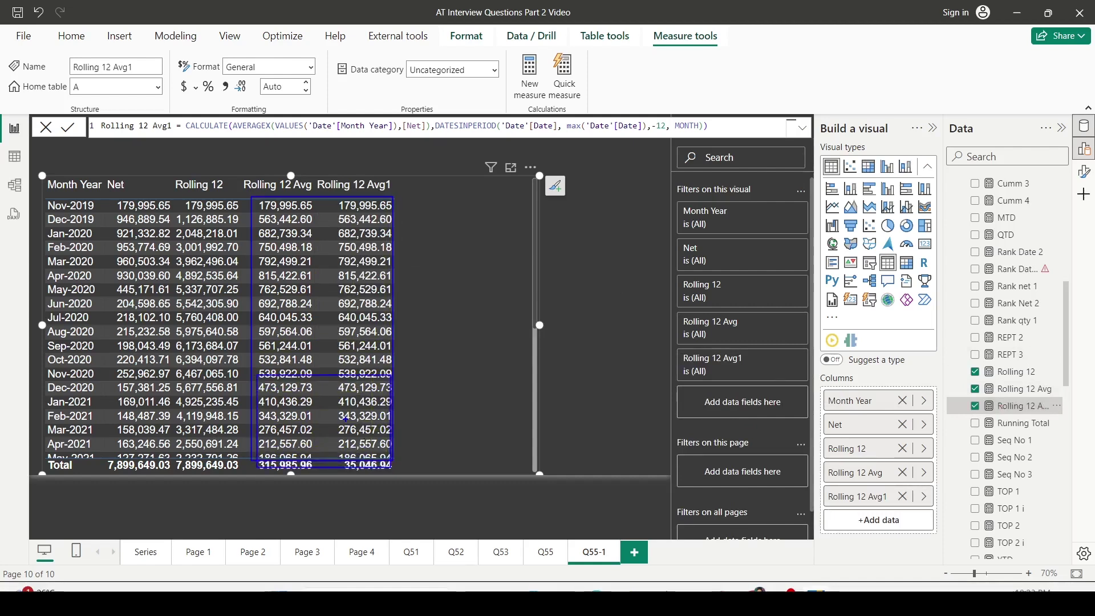